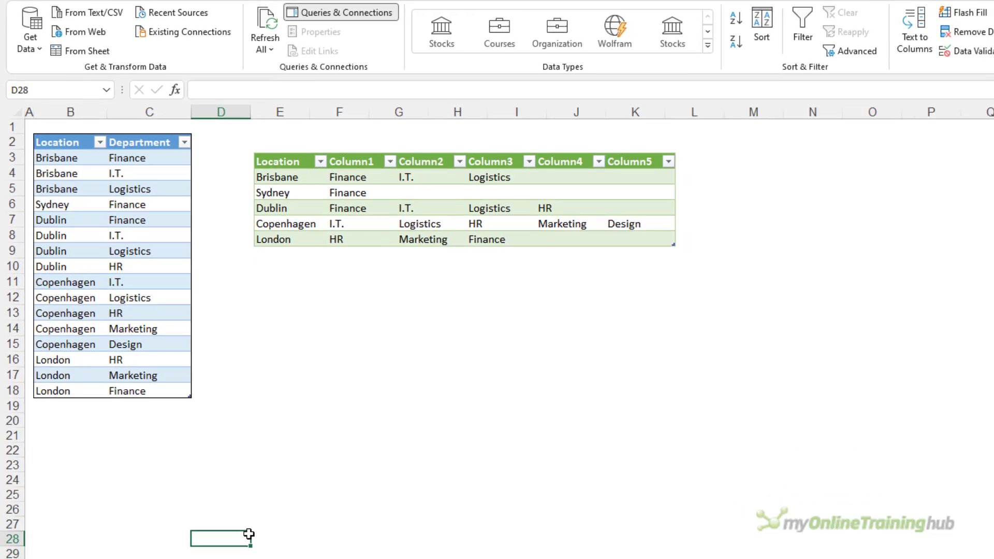
- Load the Location and Department table from the sheet into the Power Query Editor
left_click(78, 359)
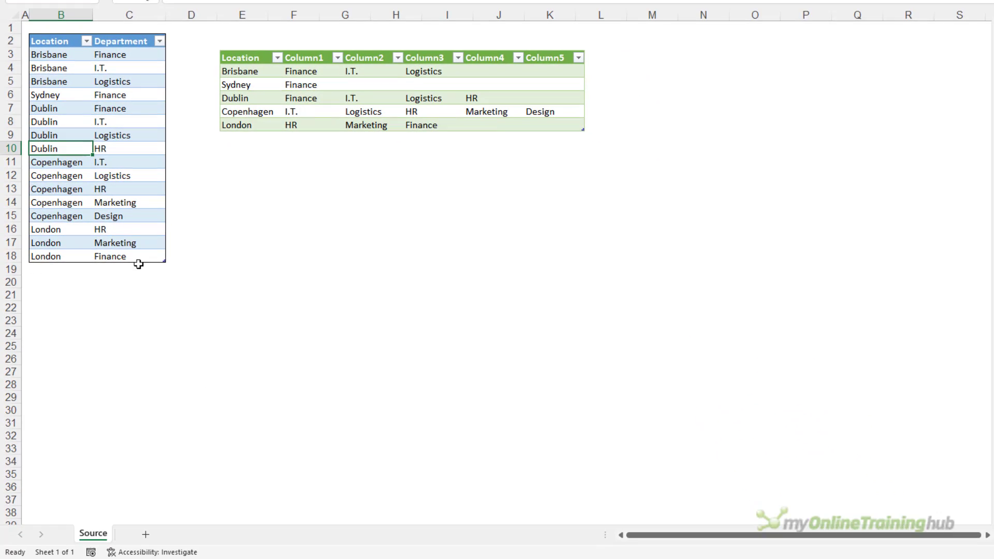
right_click(78, 358)
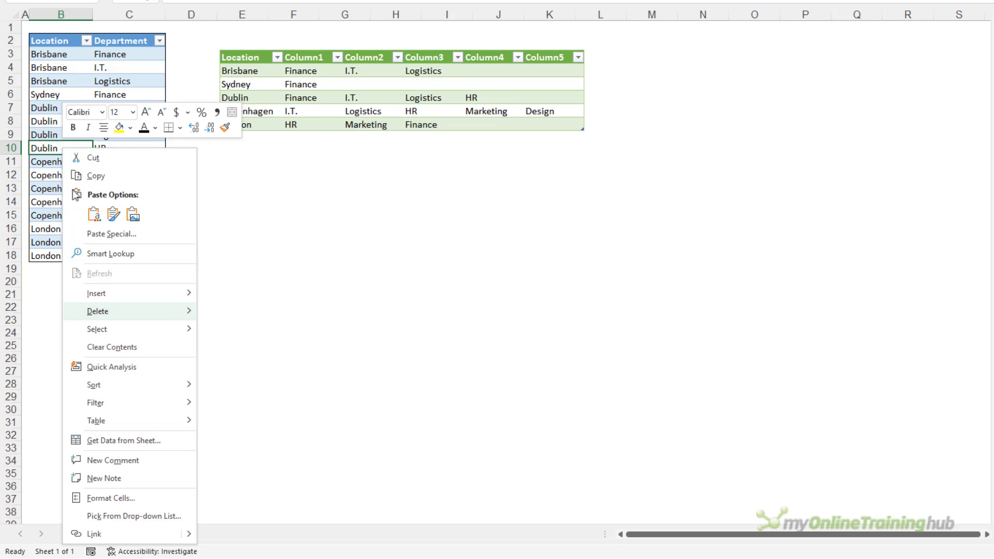
left_click(137, 441)
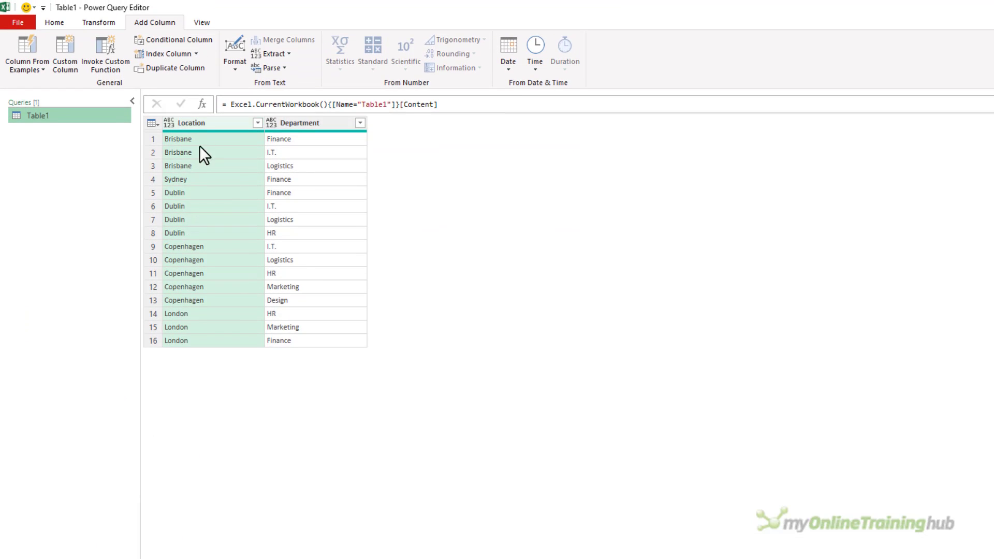
- Group the rows by Location, keeping all rows of each group as nested tables in a new column named Grouped
right_click(203, 120)
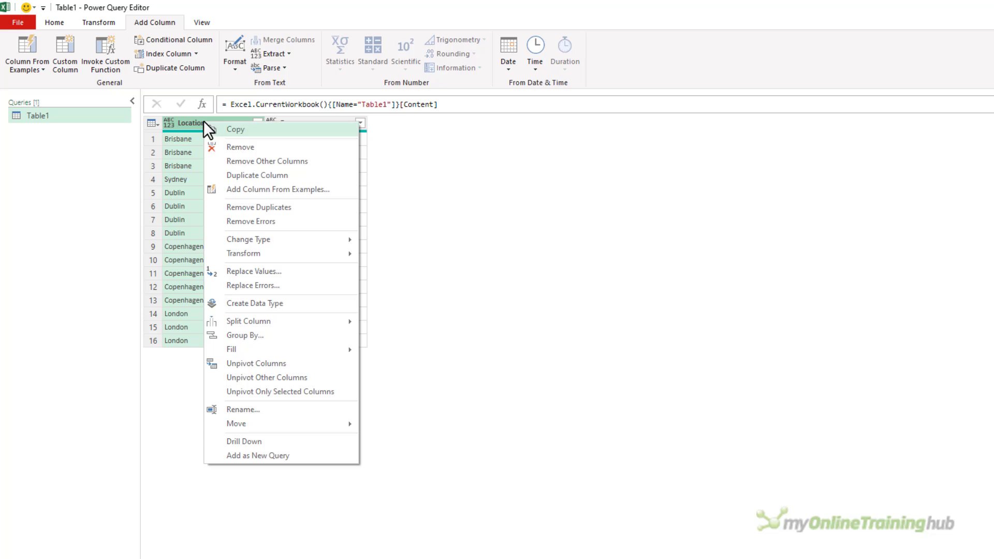
left_click(263, 334)
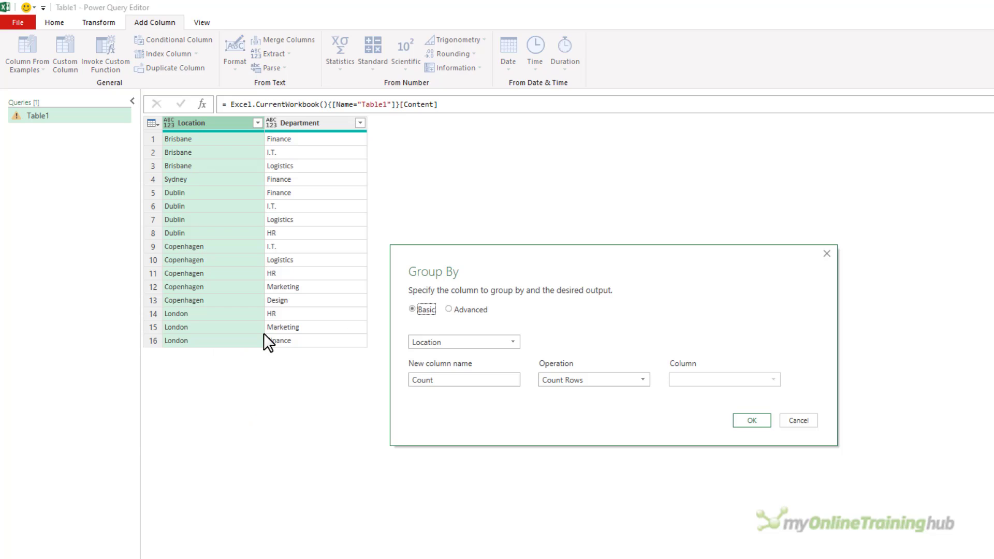
left_click(443, 381)
double_click(444, 381)
type("Grouped")
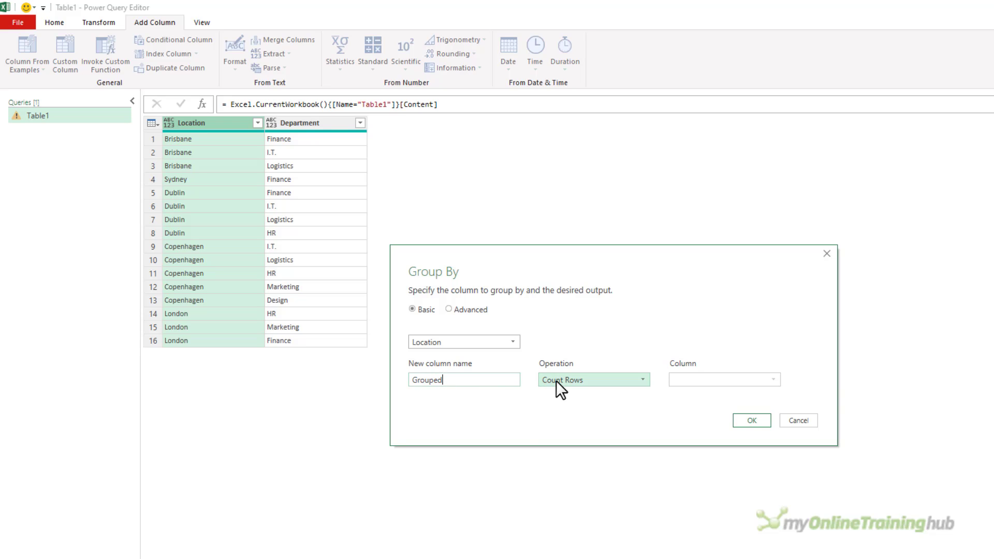
left_click(558, 383)
left_click(575, 485)
left_click(749, 420)
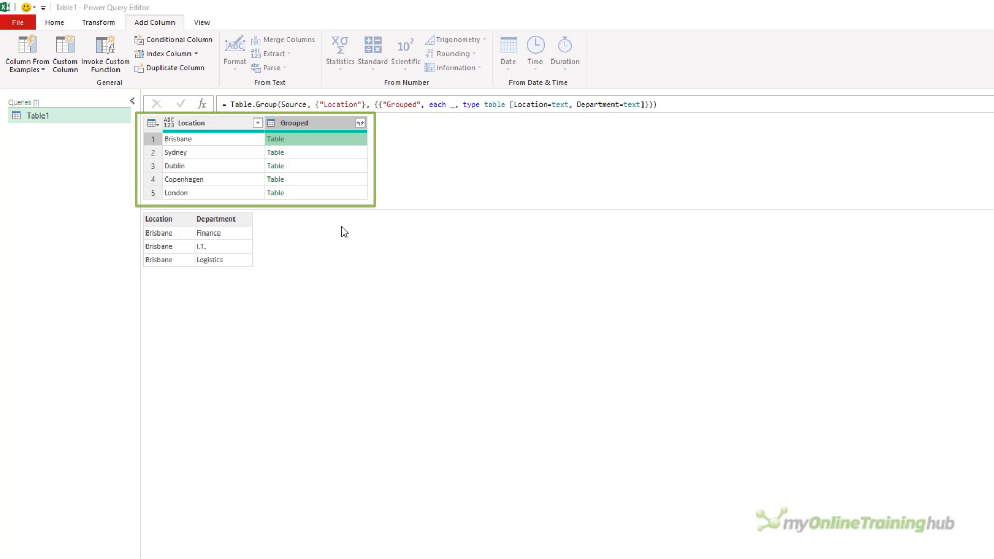
- Create a blank query and rename it Function Ref
left_click(94, 22)
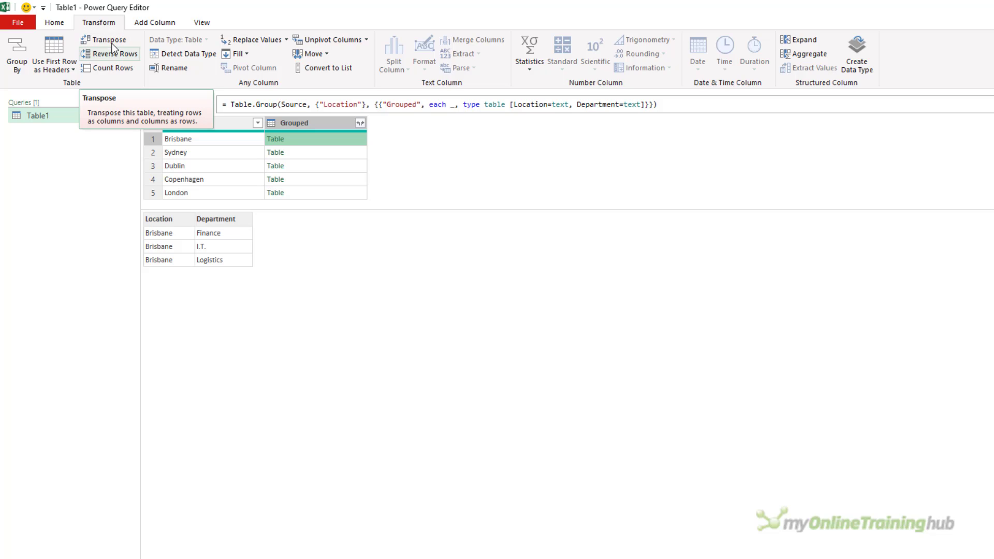
right_click(44, 157)
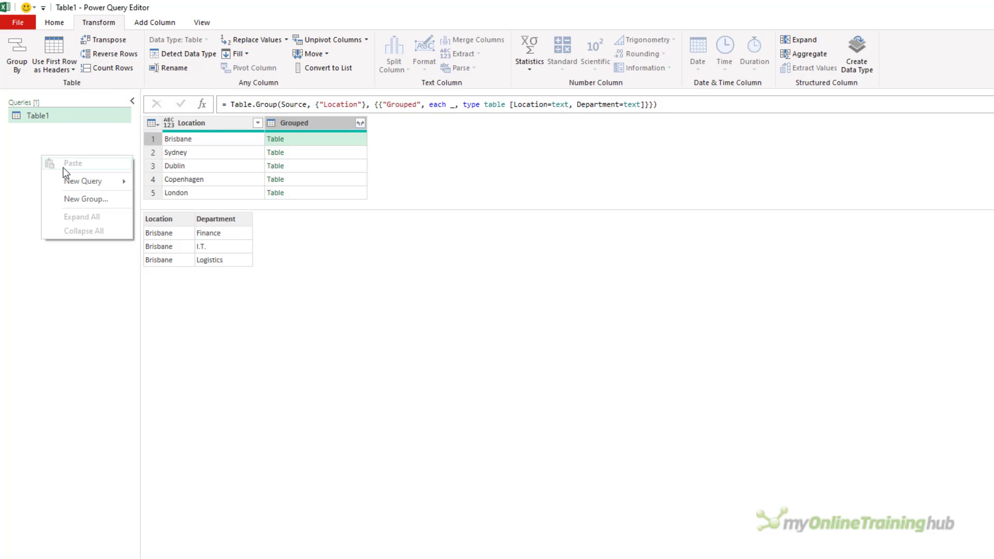
mouse_move(63, 176)
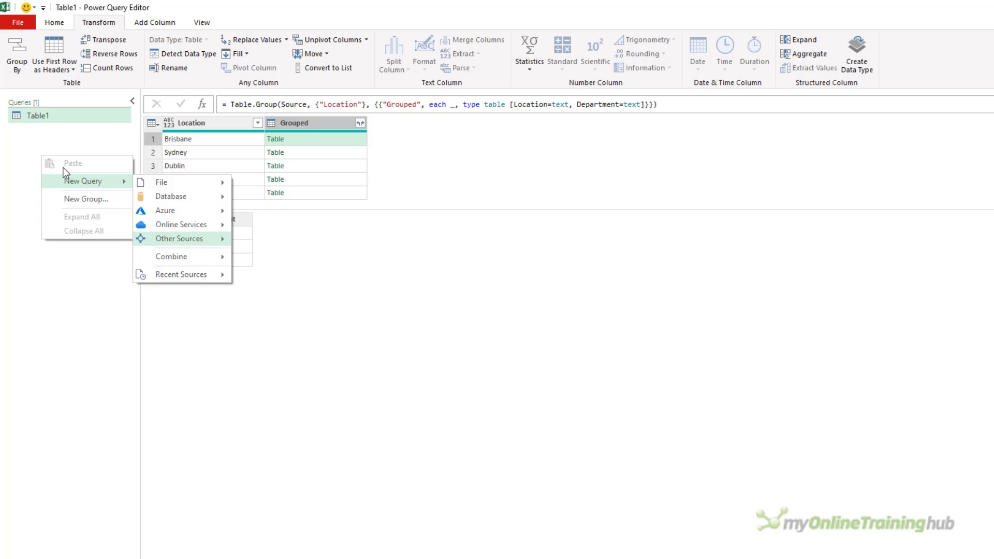
mouse_move(182, 238)
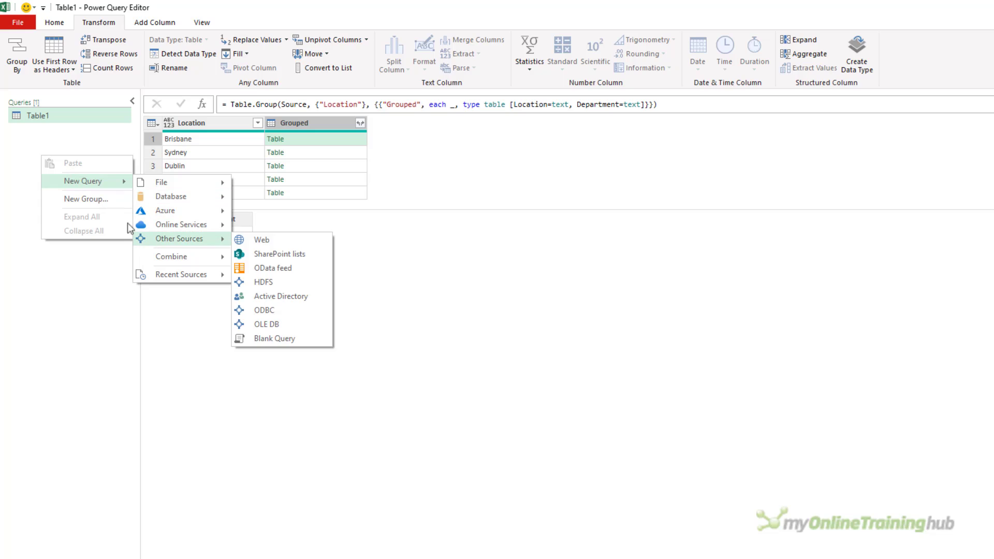
left_click(266, 339)
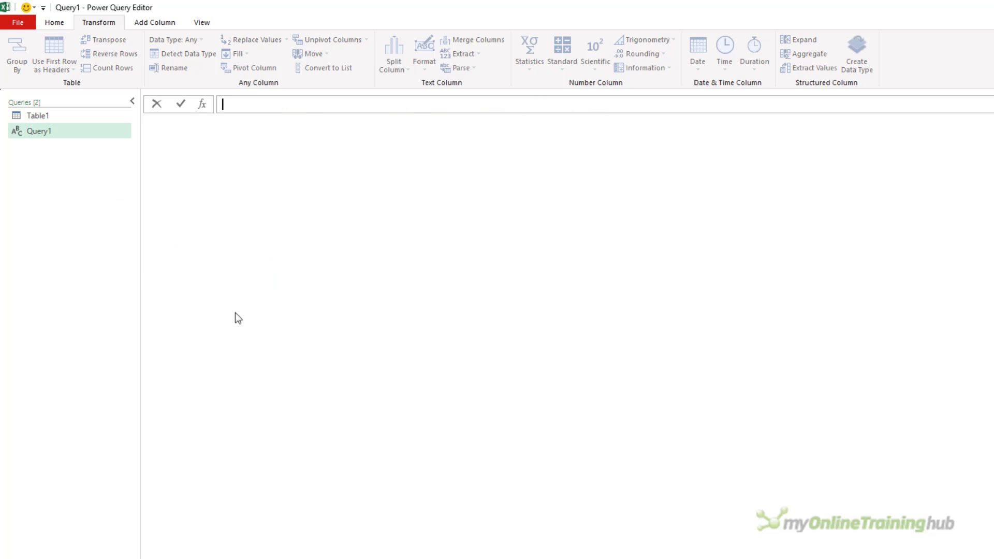
double_click(46, 131)
type("Function Ref")
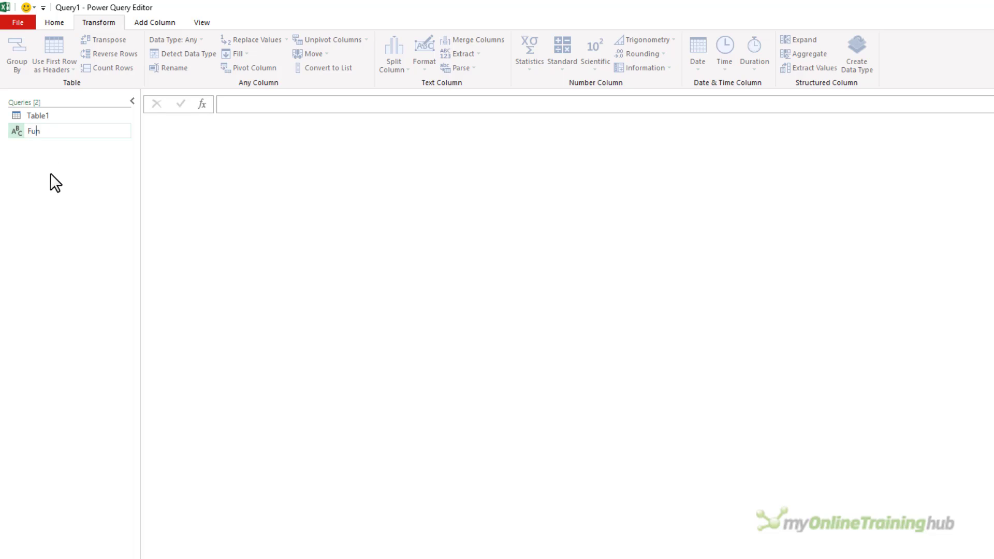
- Replace the empty source value in the Function Ref query's code with #shared and apply it
left_click(49, 23)
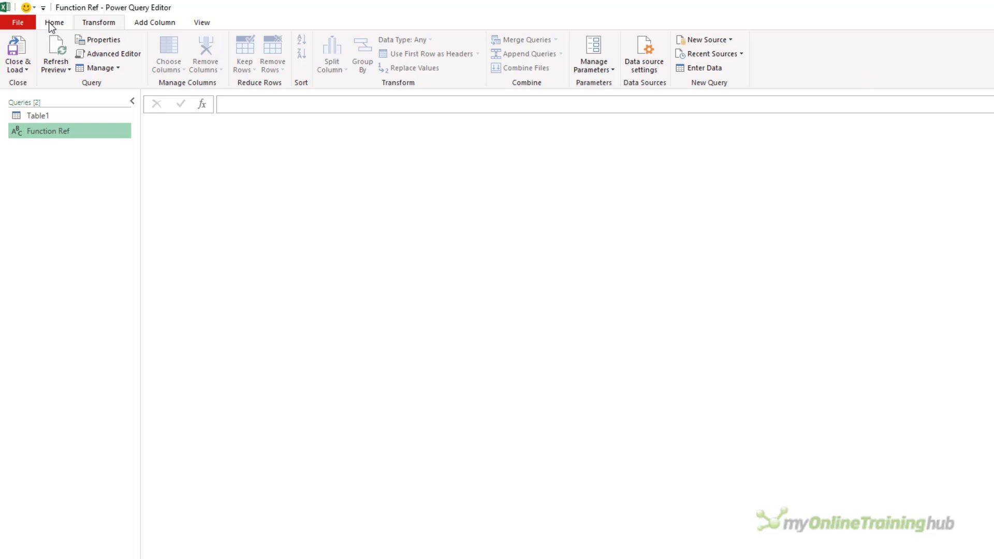
left_click(110, 53)
left_click(429, 185)
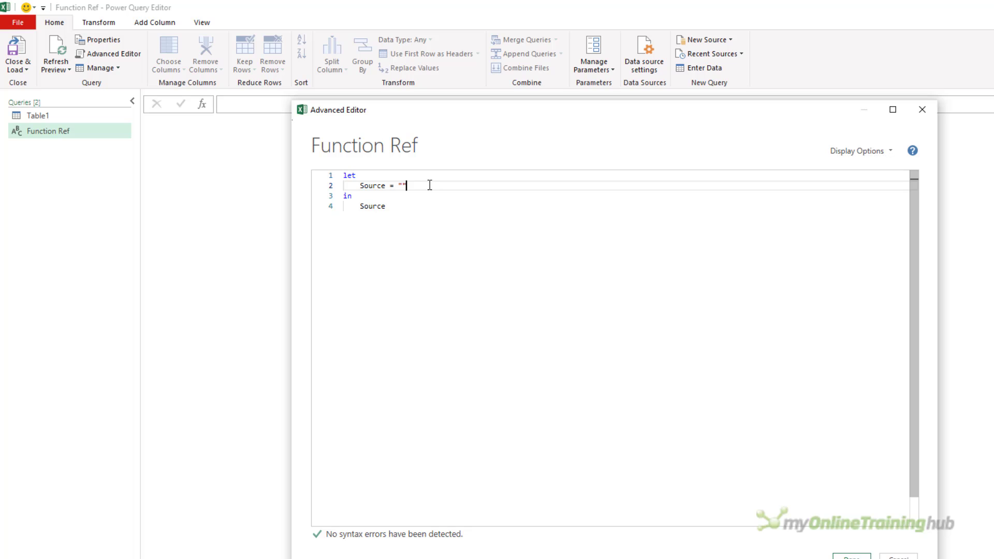
key("BackSpace")
key("BackSpace")
type("#shared")
left_click(852, 557)
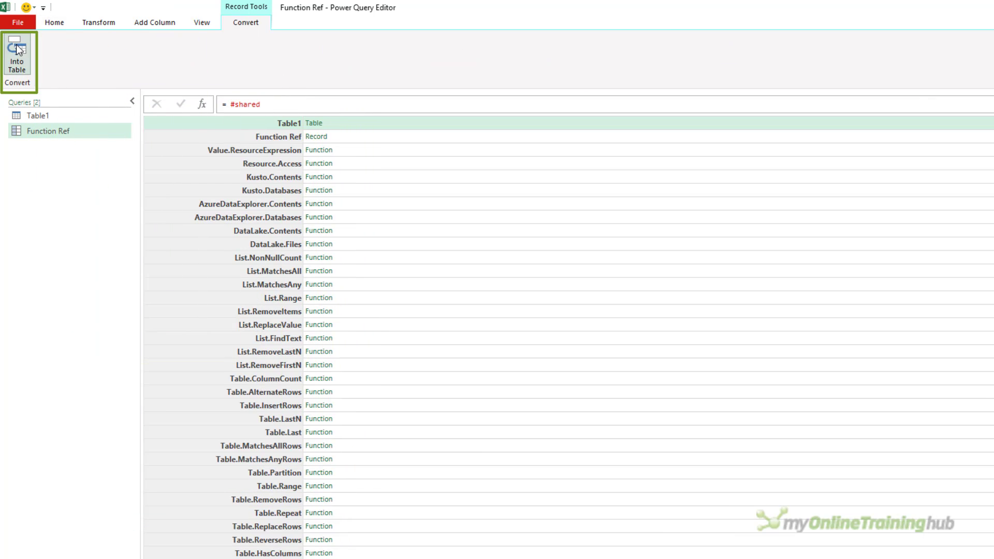
- Convert the function record into a table and sort it by Name in ascending order
left_click(28, 60)
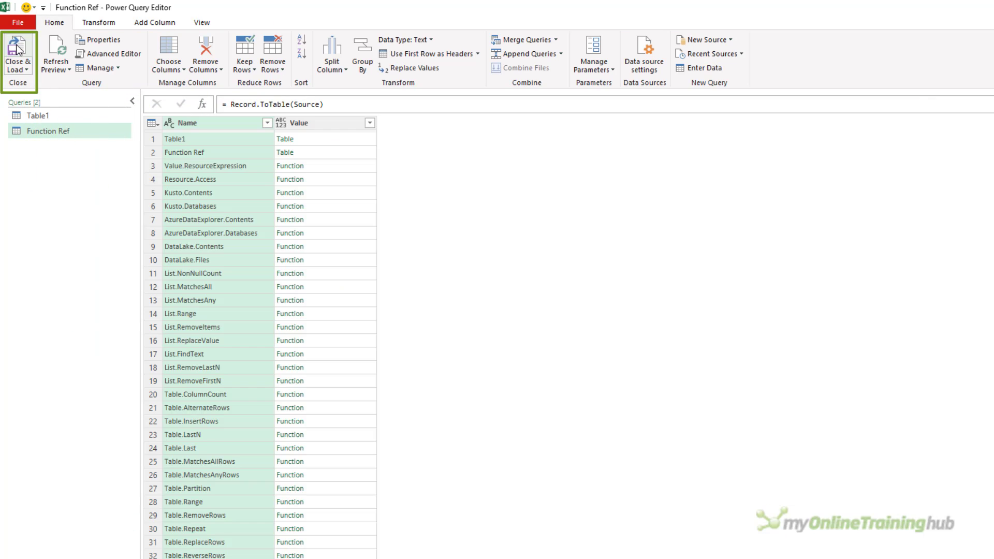
left_click(267, 123)
left_click(223, 139)
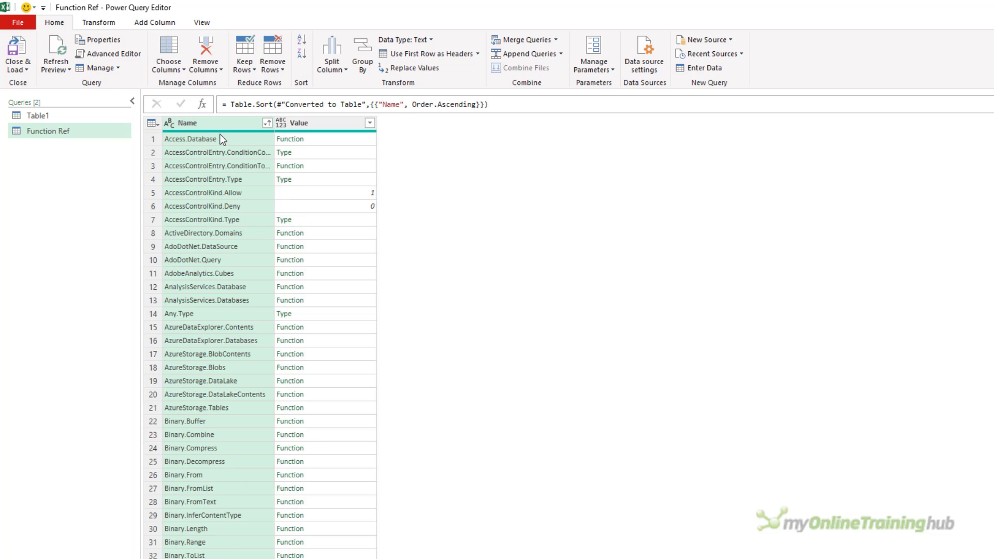
- Filter the Name column to Table.Transpose and display that function's documentation
left_click(267, 123)
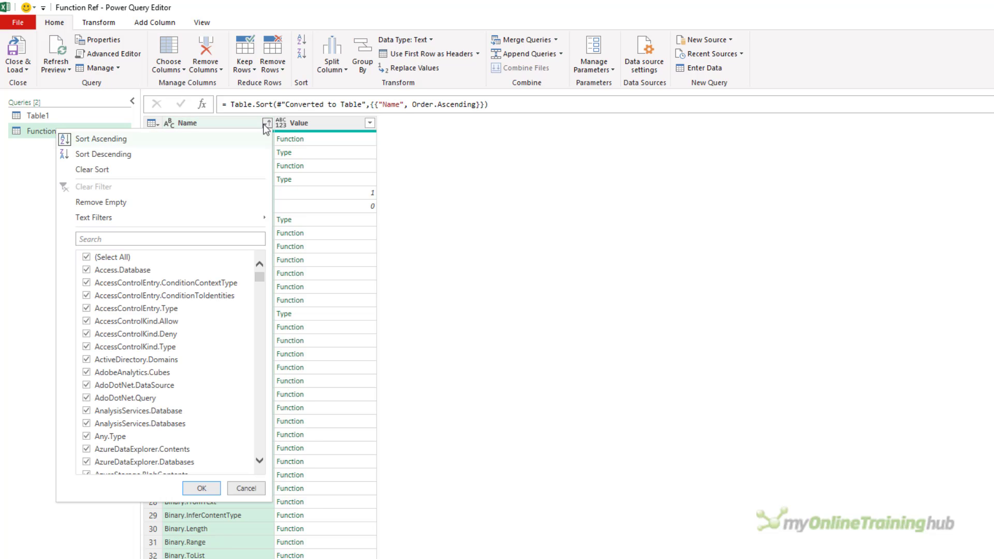
left_click(164, 240)
type("Ta")
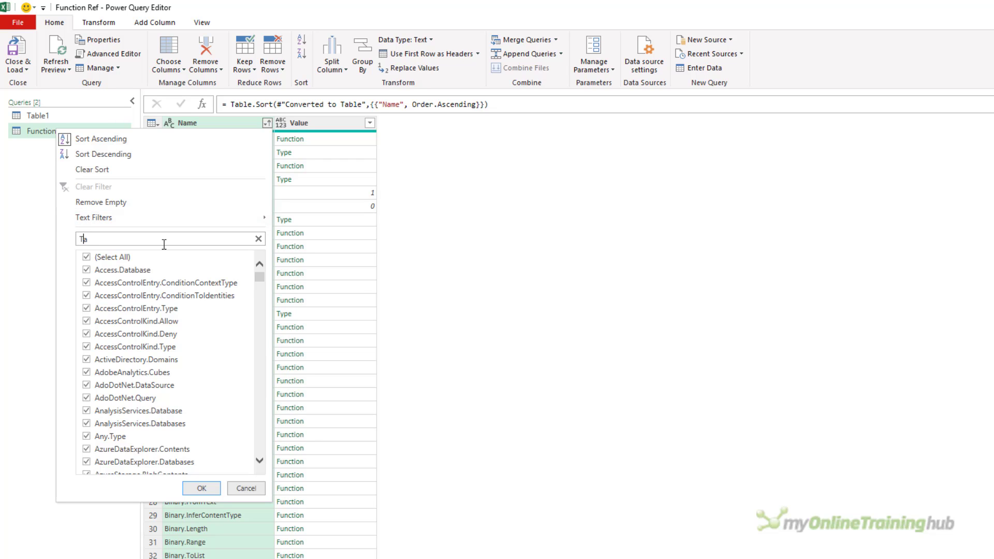
type("ble.Transpose")
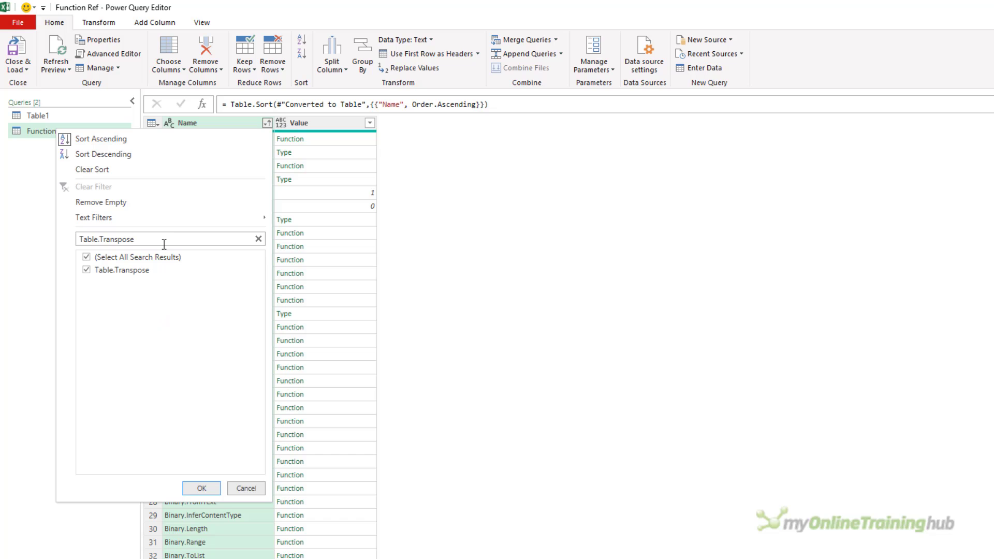
left_click(201, 489)
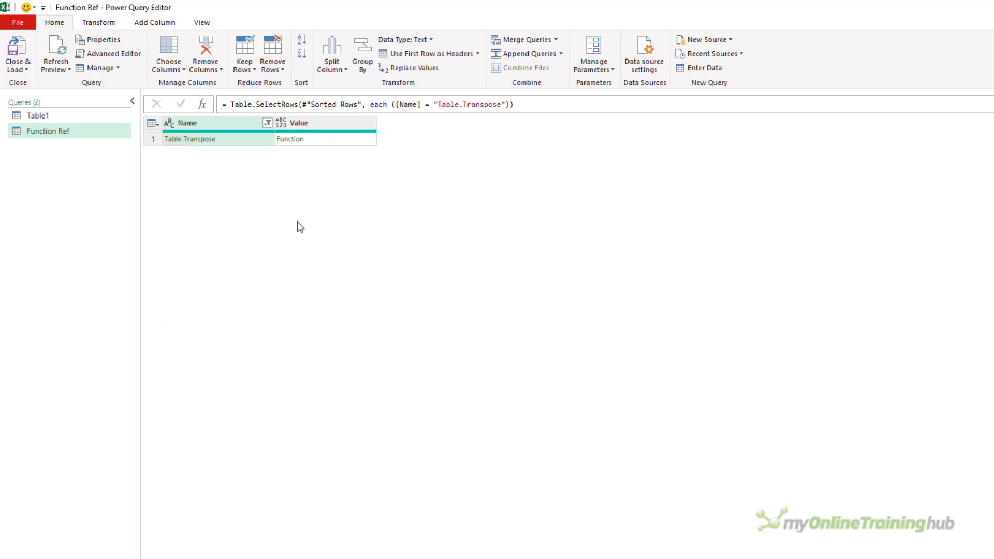
left_click(327, 138)
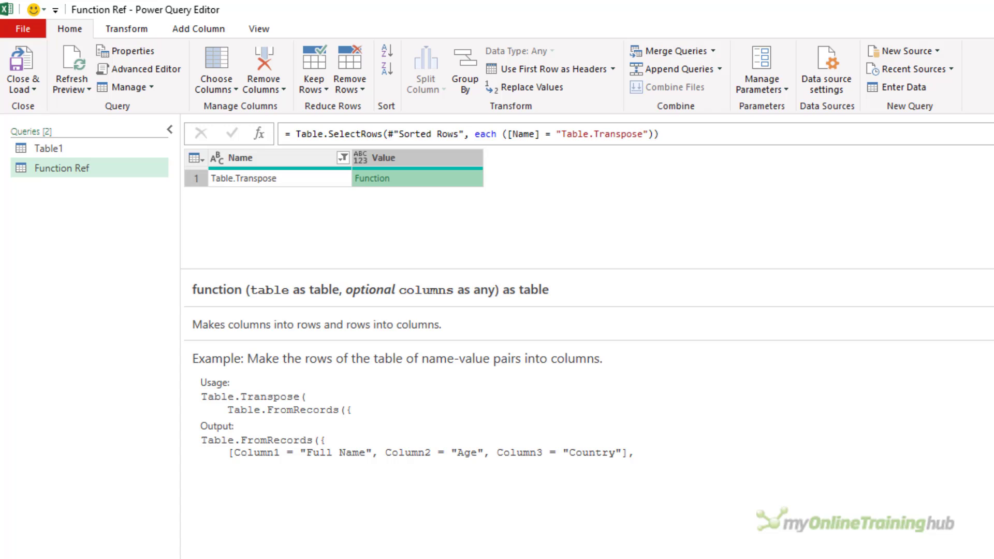
- Change the filter formula's function name to Table.SelectColumns and display that function's documentation
double_click(617, 134)
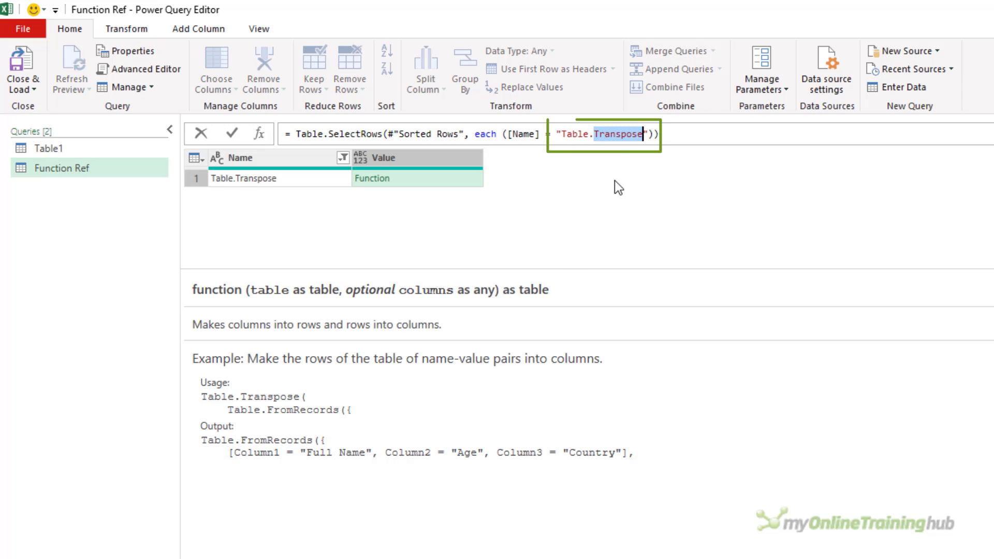
type("Sele")
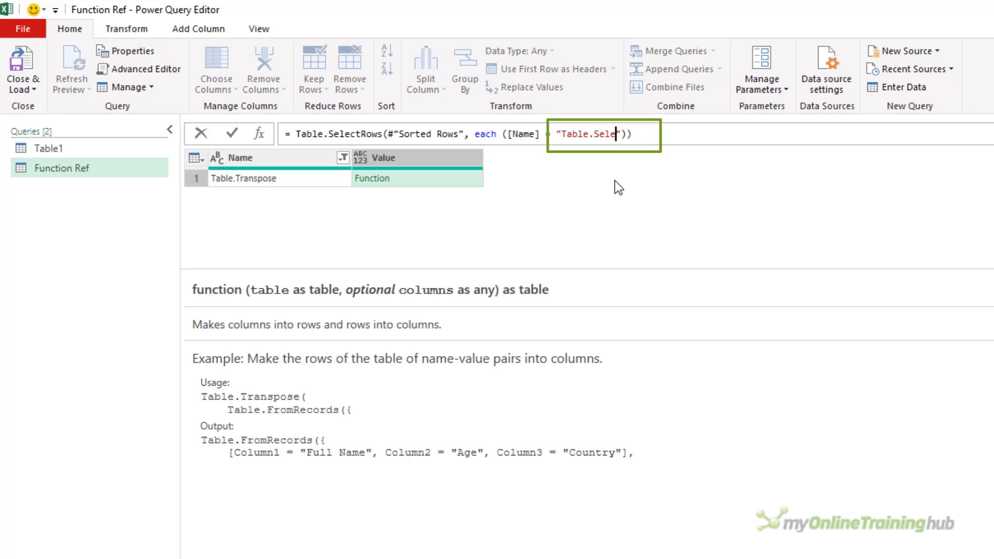
type("ctColum")
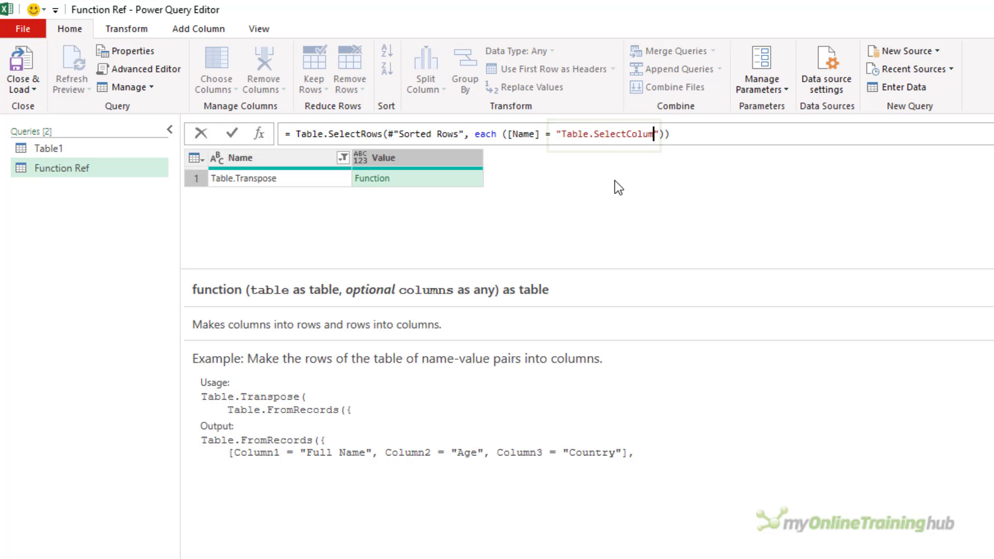
type("ns")
key("Return")
left_click(420, 180)
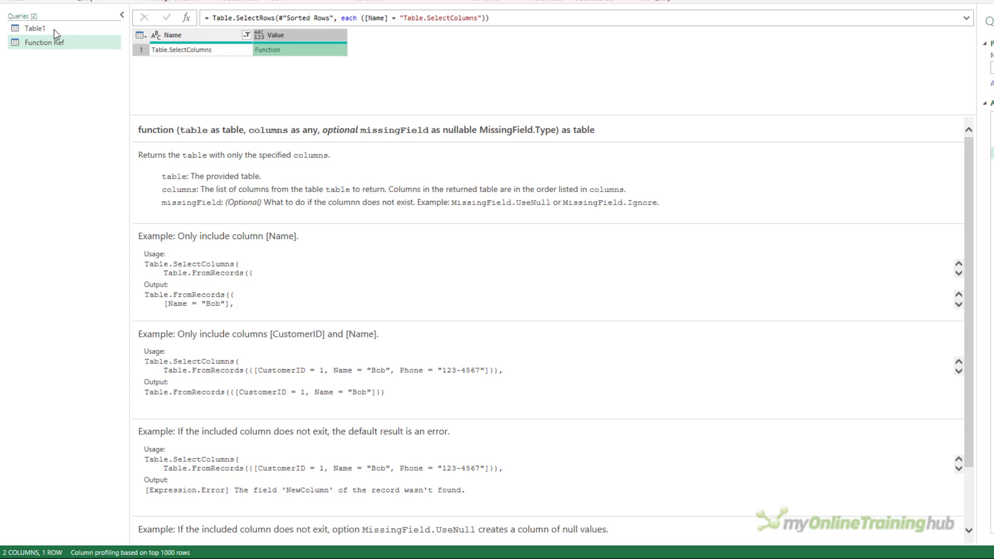
- In the Table1 query, begin a custom column whose formula calls Table.Transpose
left_click(54, 28)
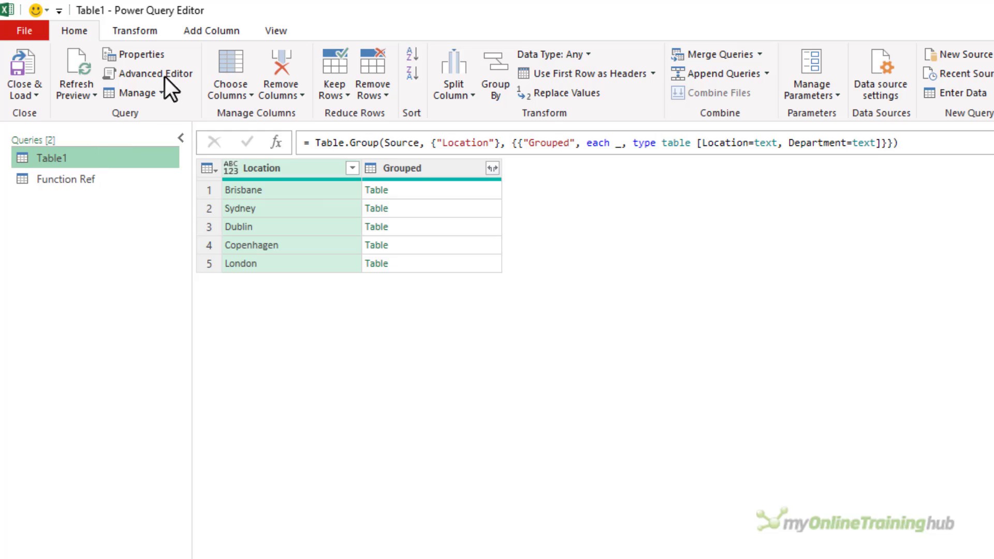
left_click(205, 32)
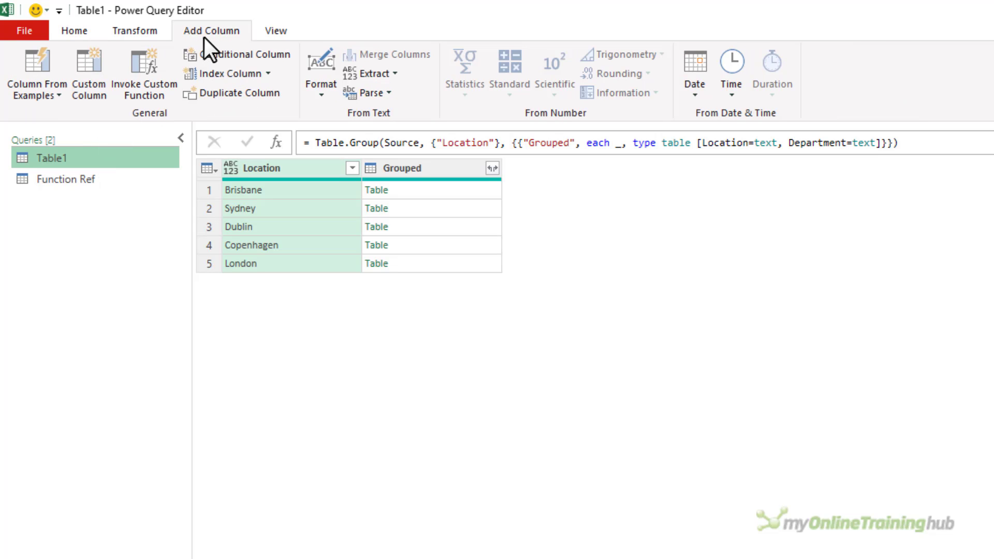
left_click(91, 76)
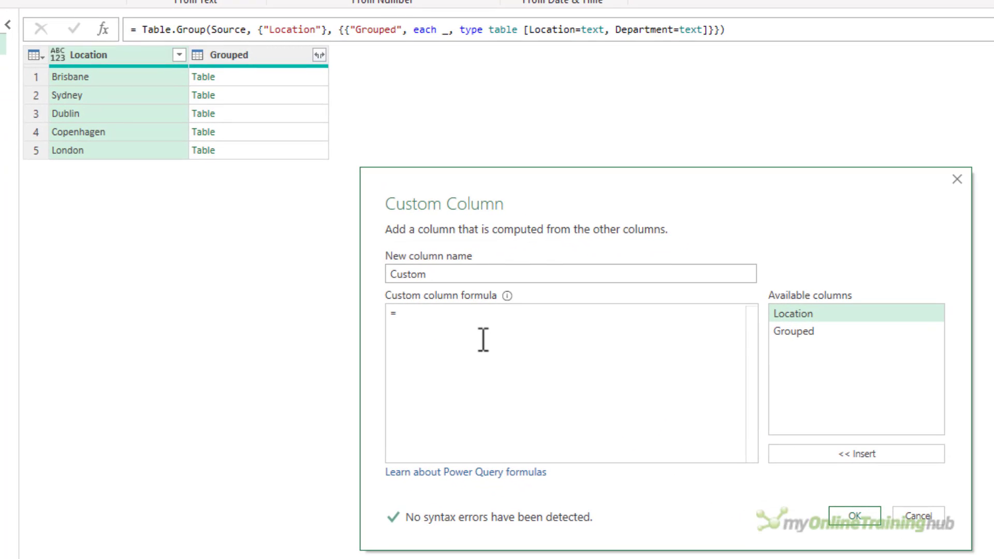
type("Table")
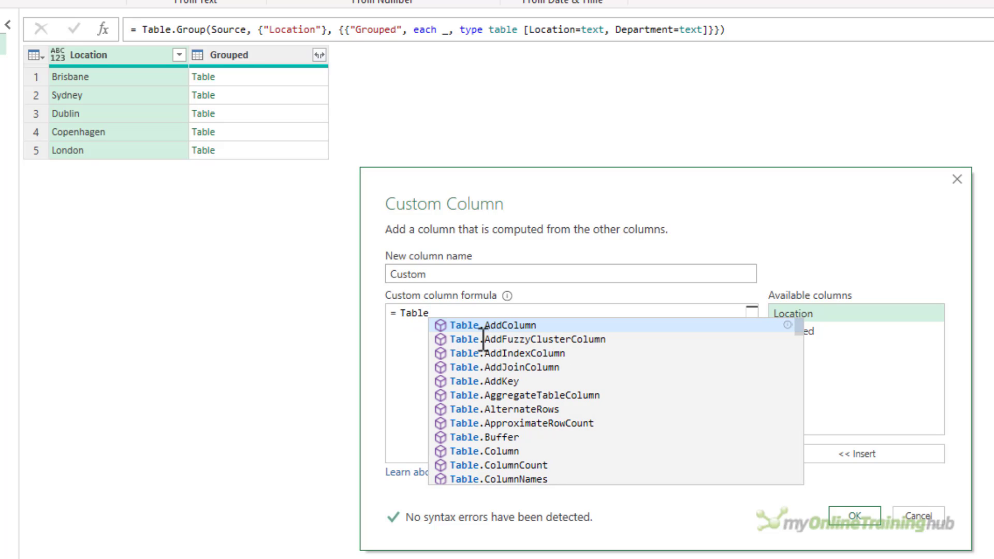
type(".Transpose")
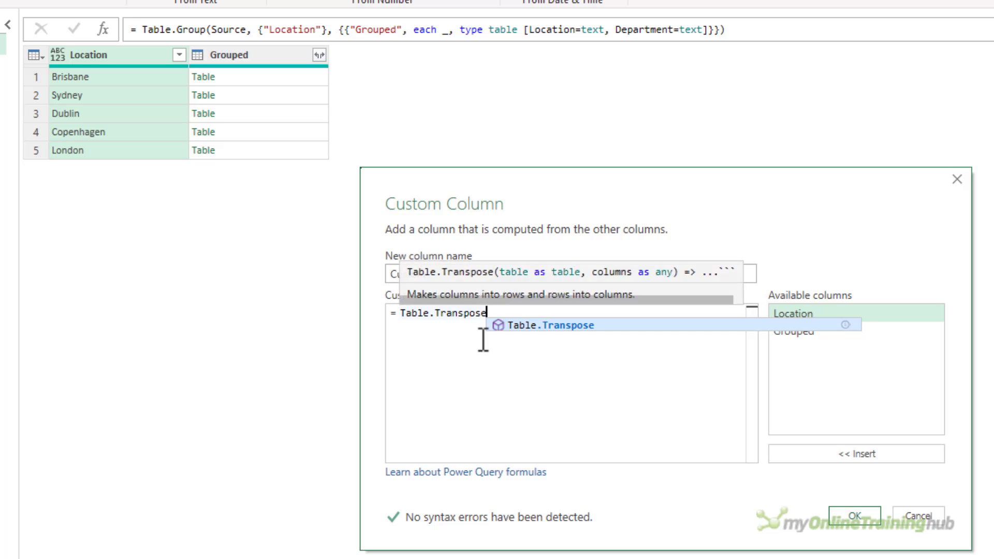
type("(")
key("Escape")
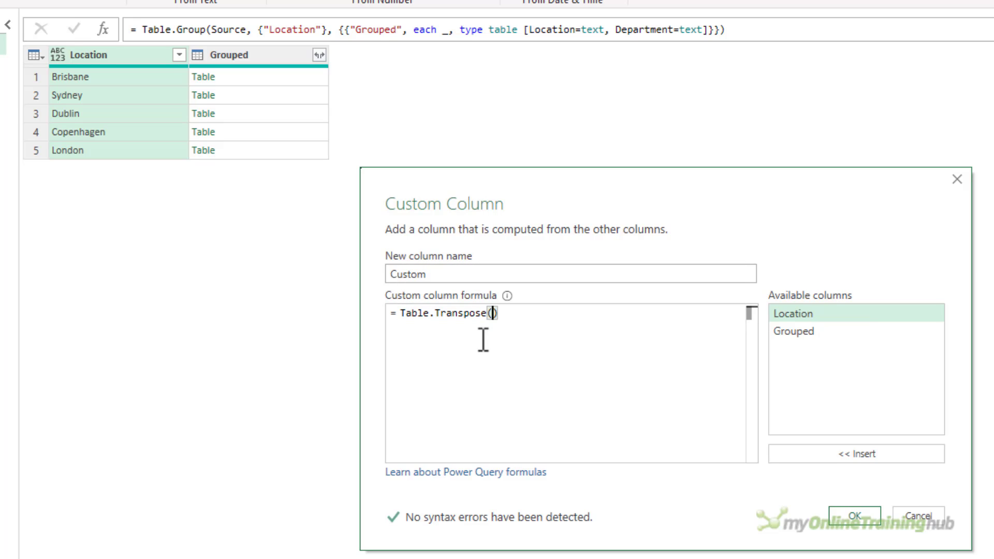
- Nest an empty Table.SelectColumns() call inside the Table.Transpose parentheses of the custom column formula
type("Table")
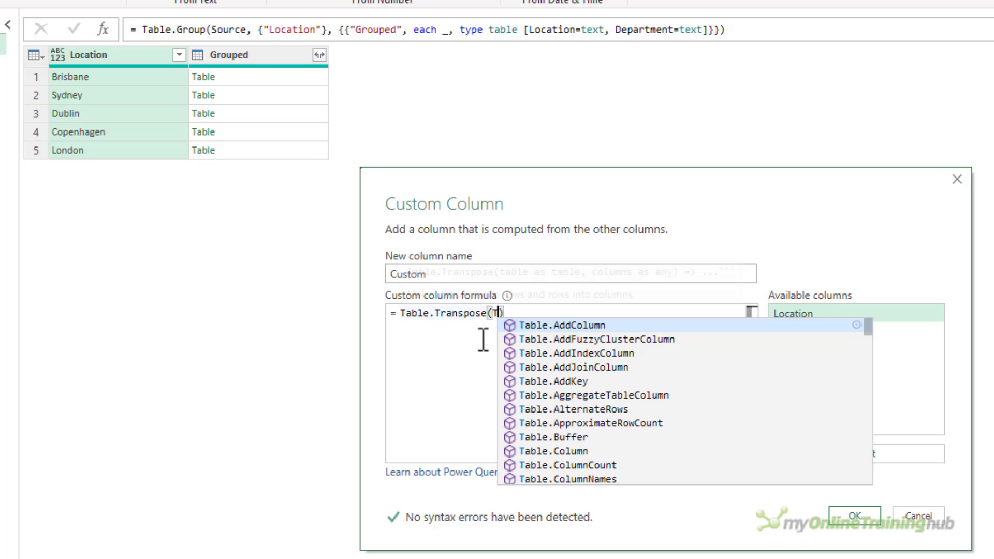
type(".Se")
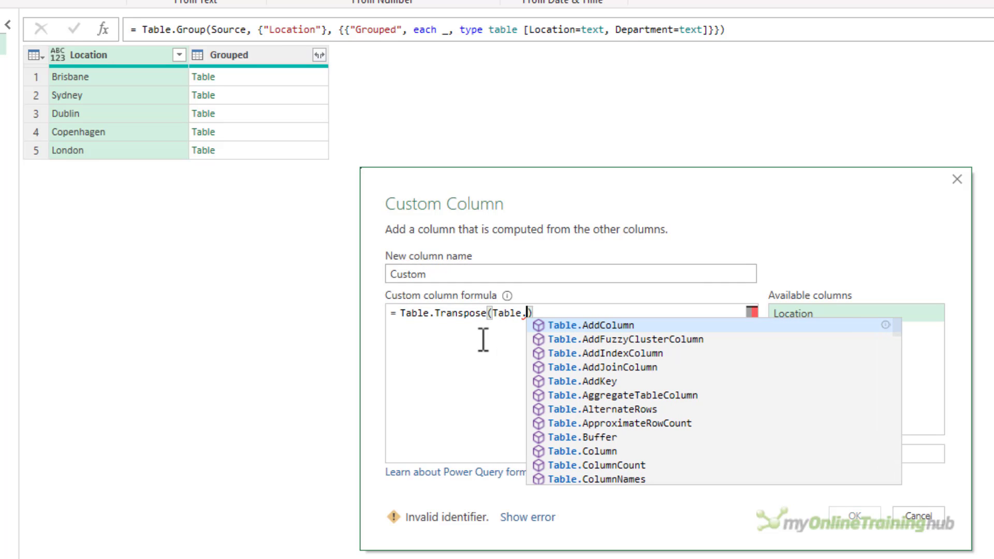
type("lecy")
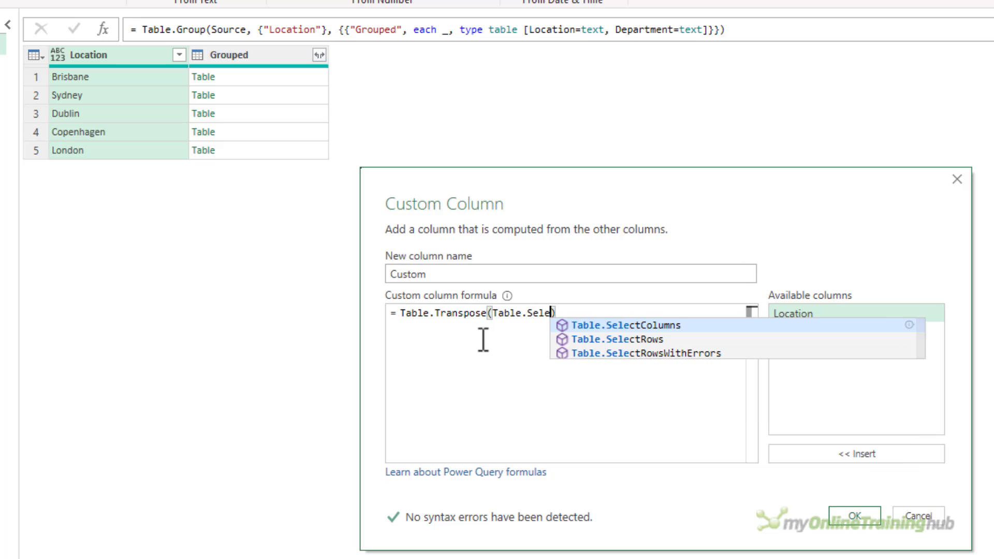
key("BackSpace")
type("tColumns()")
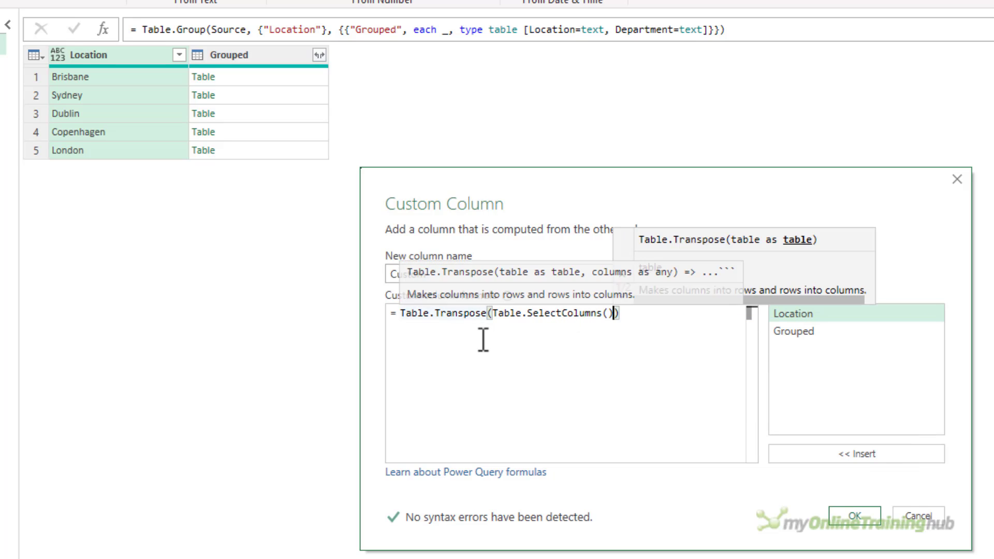
key("Left")
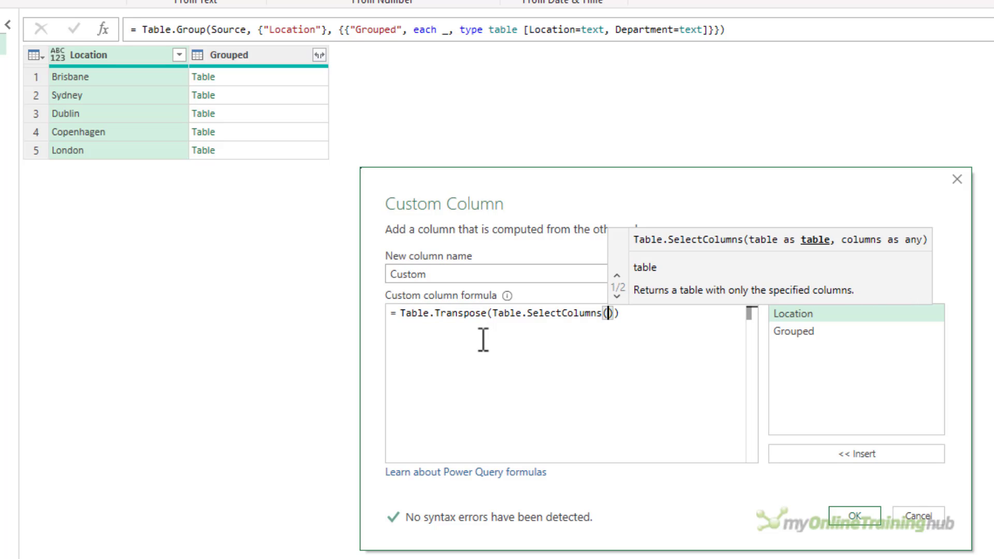
- Give Table.SelectColumns the arguments [Grouped] and {"Department"}, and create the custom column
double_click(802, 331)
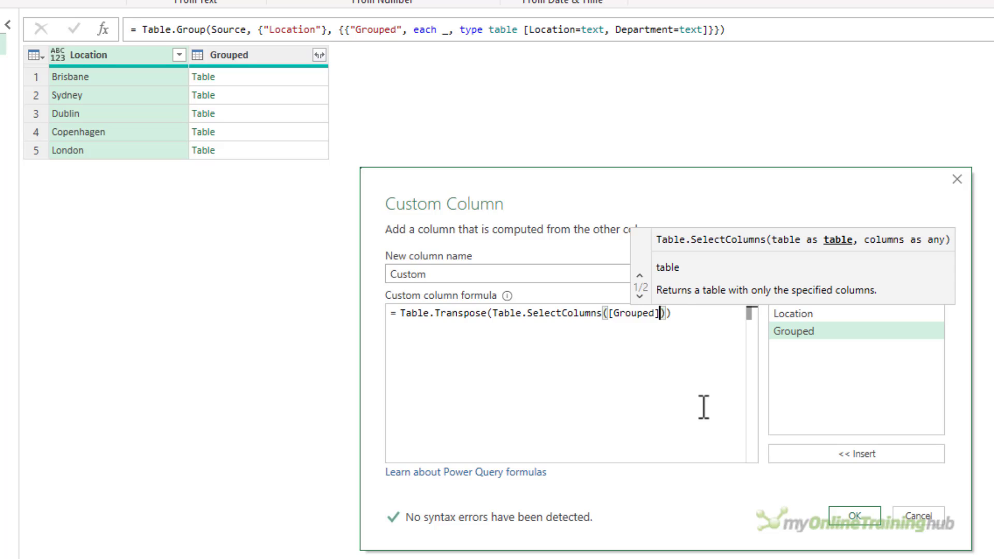
type(", {}")
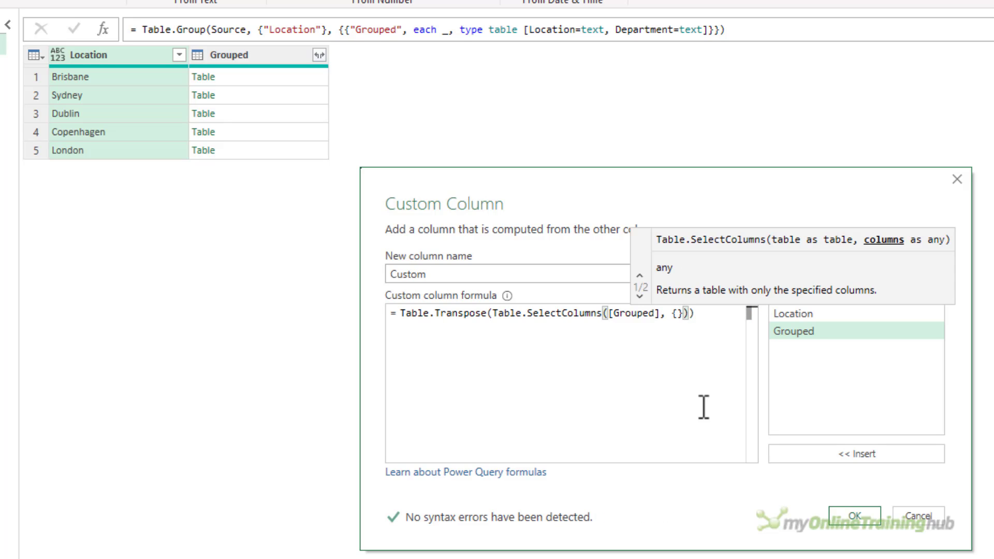
key("Left")
type("\"")
type("Depa")
type("rtment")
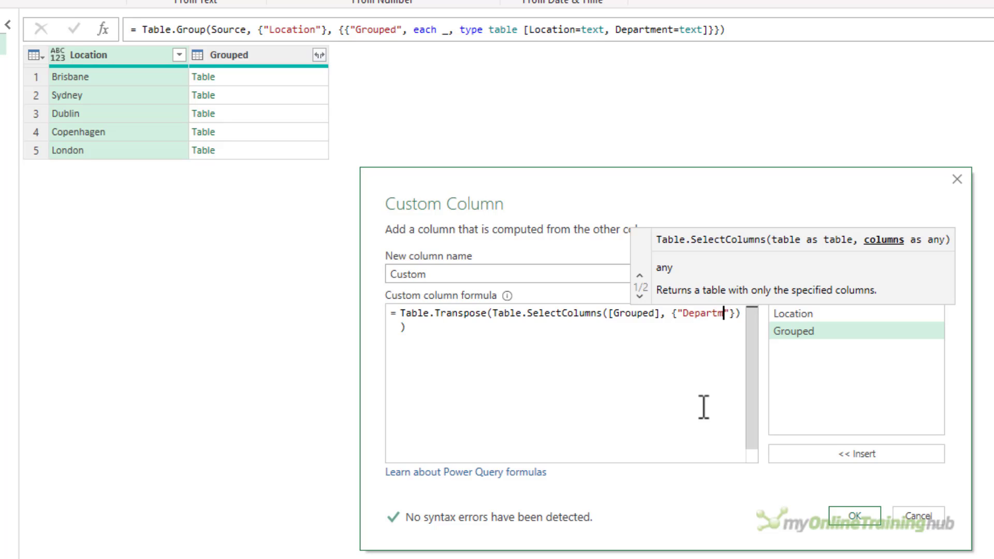
left_click(859, 517)
- Preview the transposed table in the Custom column for each location from Brisbane to London
left_click(389, 79)
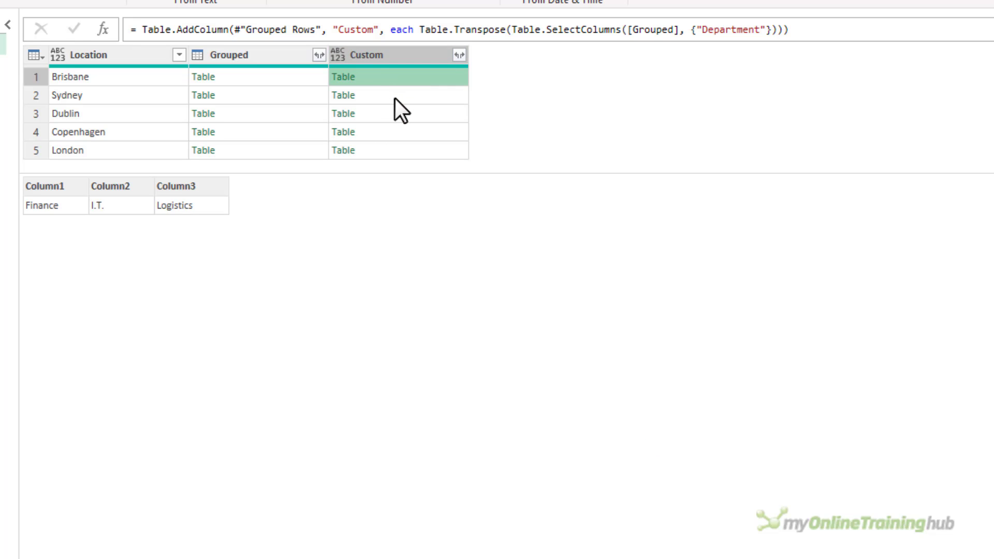
left_click(395, 98)
left_click(397, 114)
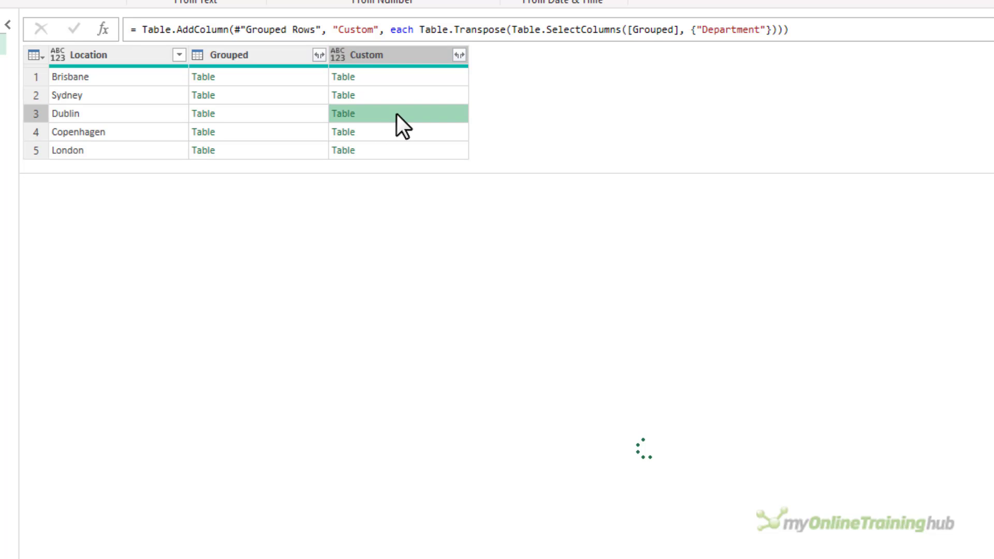
left_click(397, 133)
key("Down")
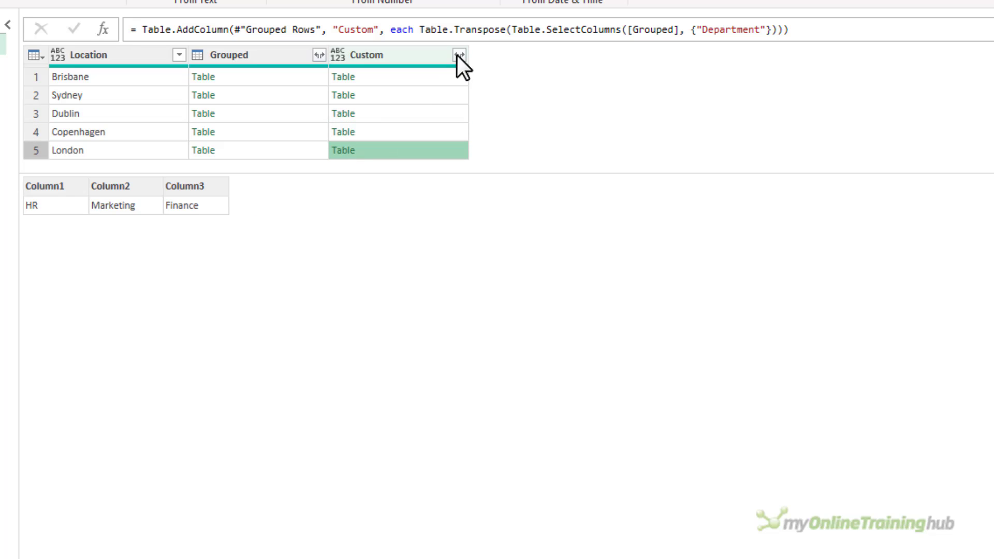
- Check which columns the Custom column offers for expansion without applying it, and preview Copenhagen's transposed table
left_click(459, 55)
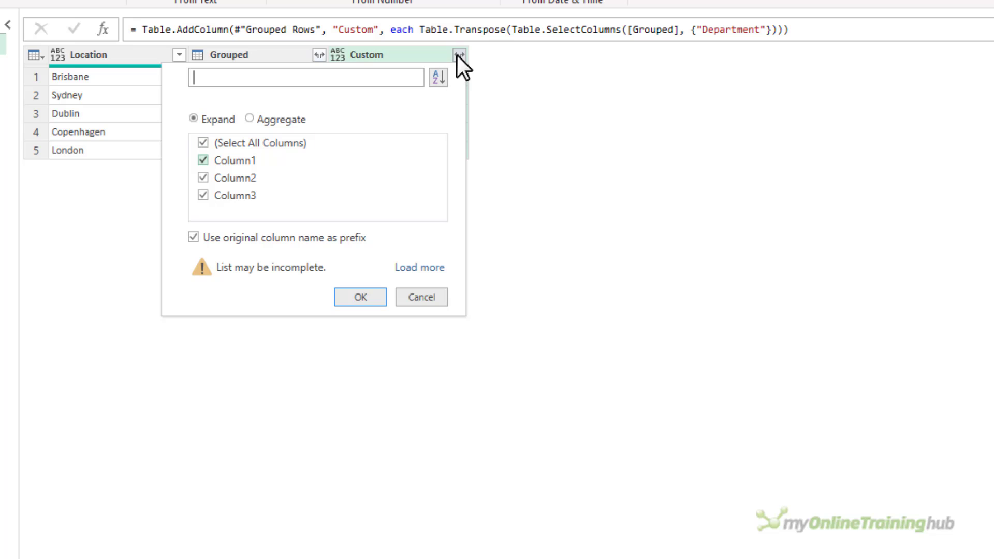
left_click(412, 296)
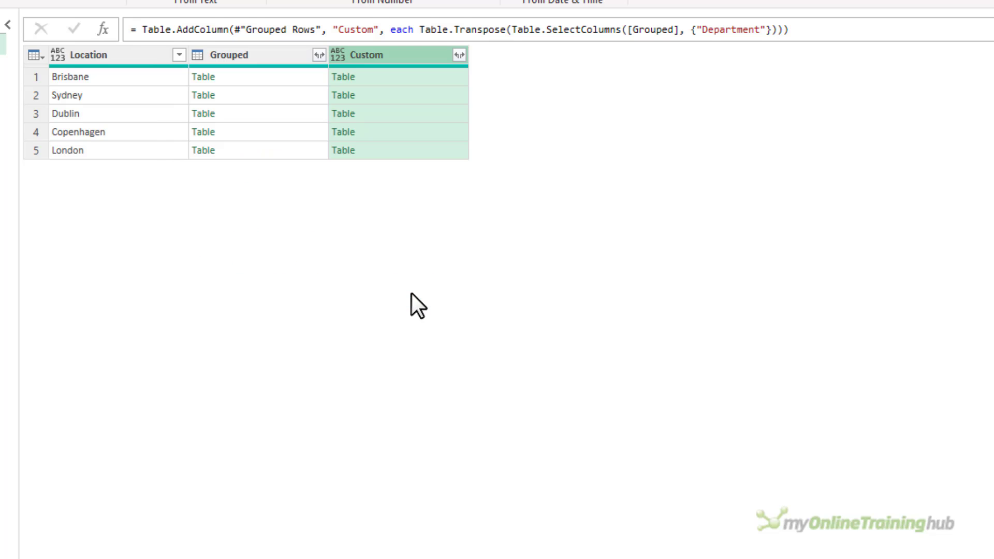
left_click(397, 133)
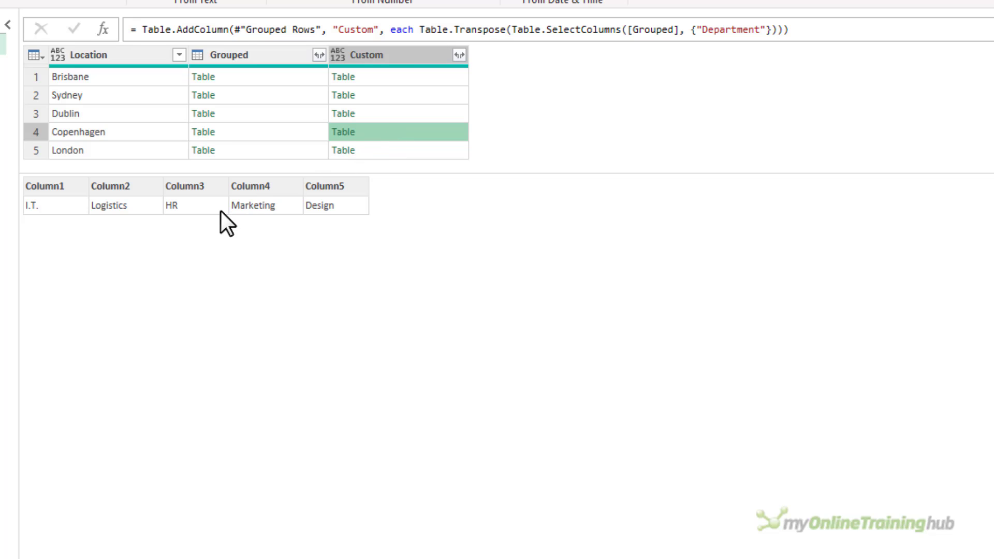
- Load the full column list, expand Custom into Column1 to Column5 with the original name as prefix, and preview Brisbane's Grouped table
left_click(459, 56)
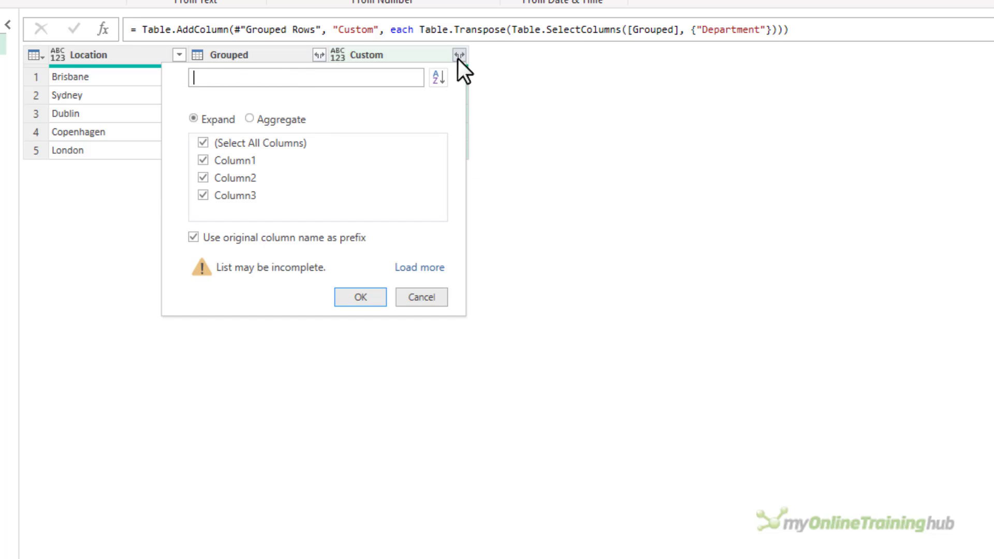
left_click(404, 268)
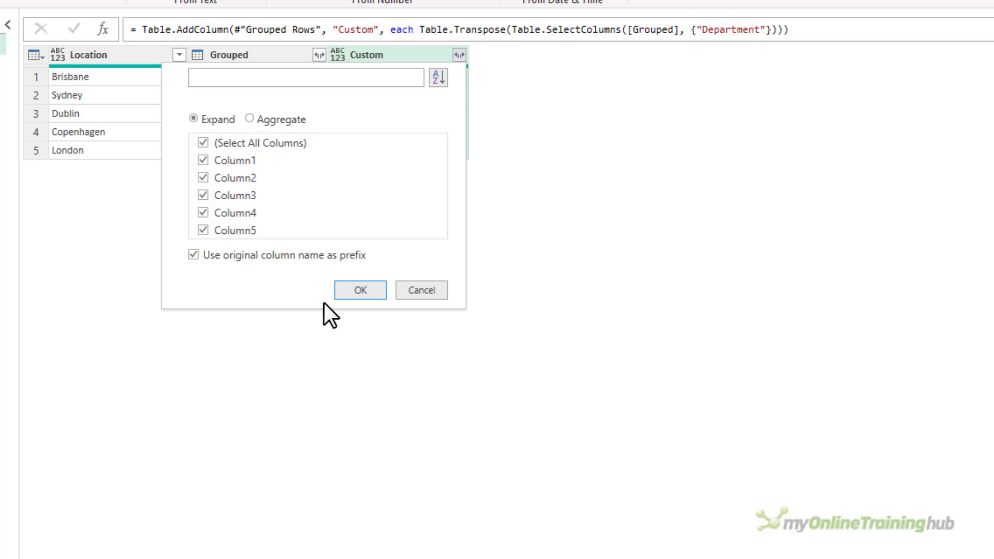
left_click(360, 290)
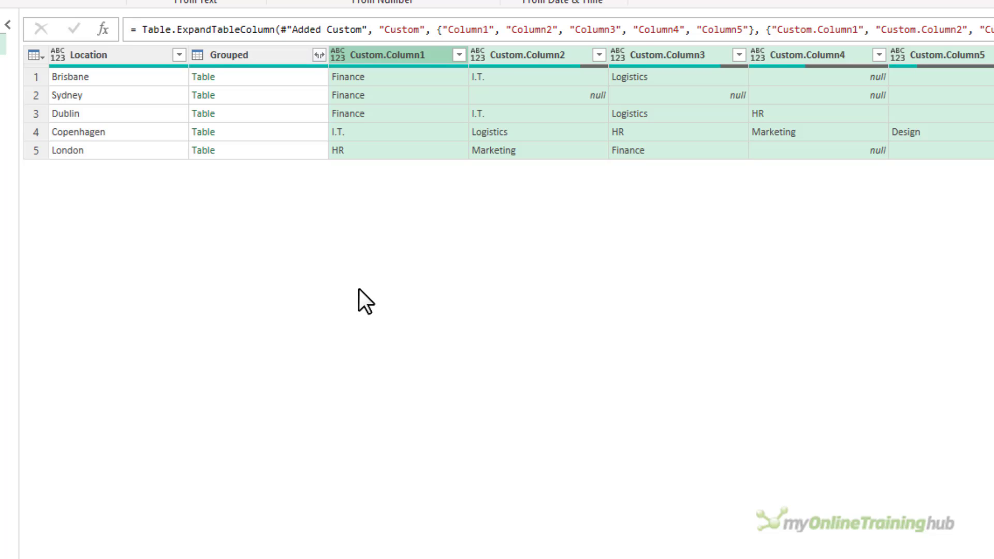
left_click(272, 75)
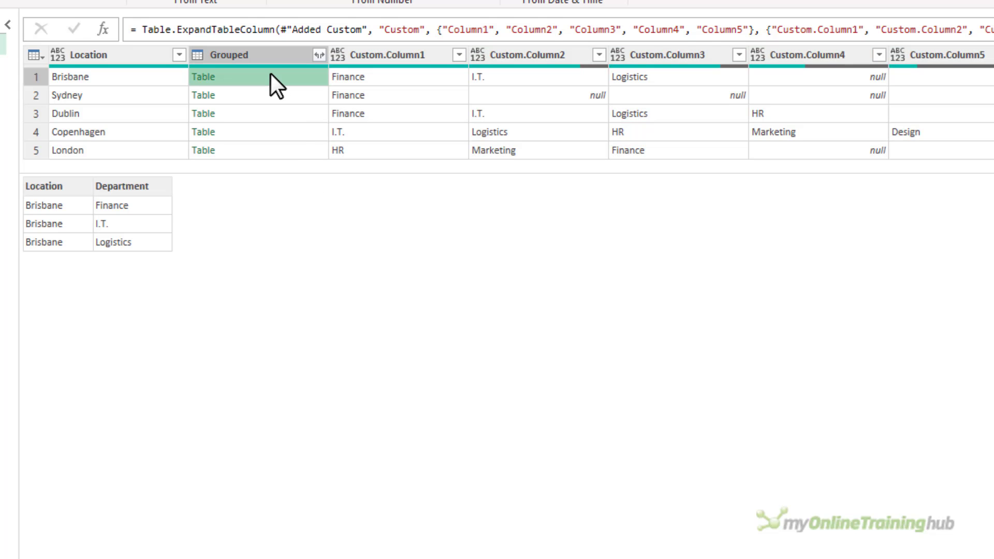
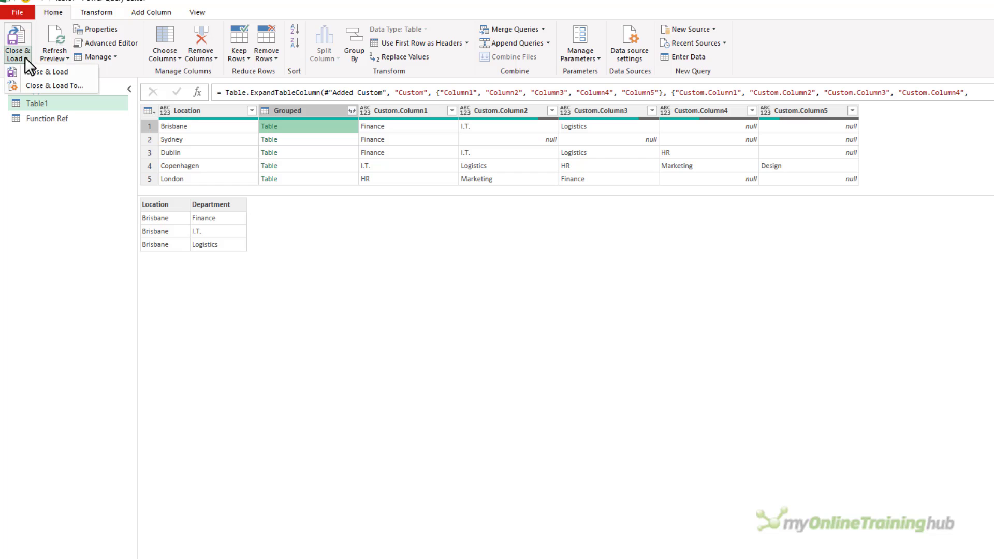
- Close the query editor and load the queries to the workbook as connection only
left_click(32, 83)
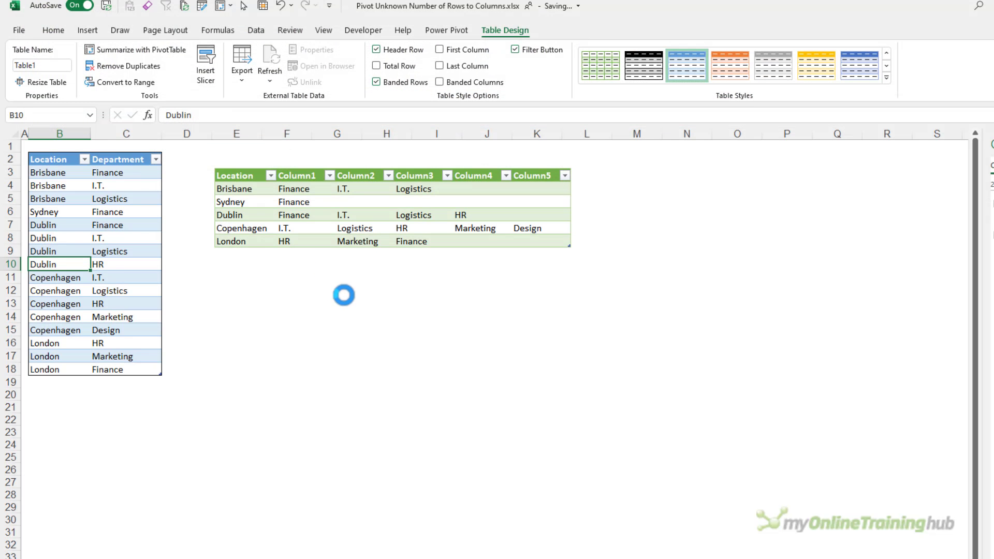
left_click(103, 530)
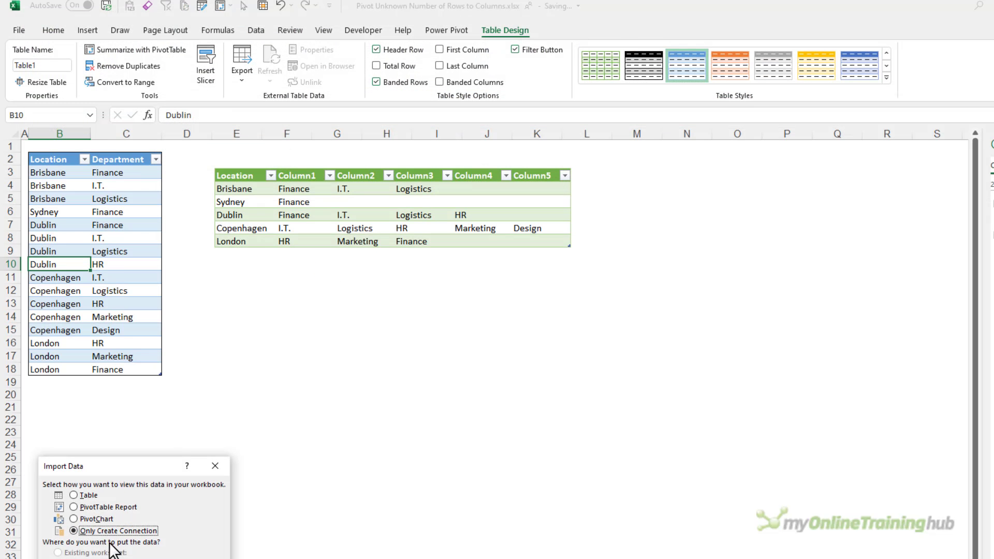
key("Return")
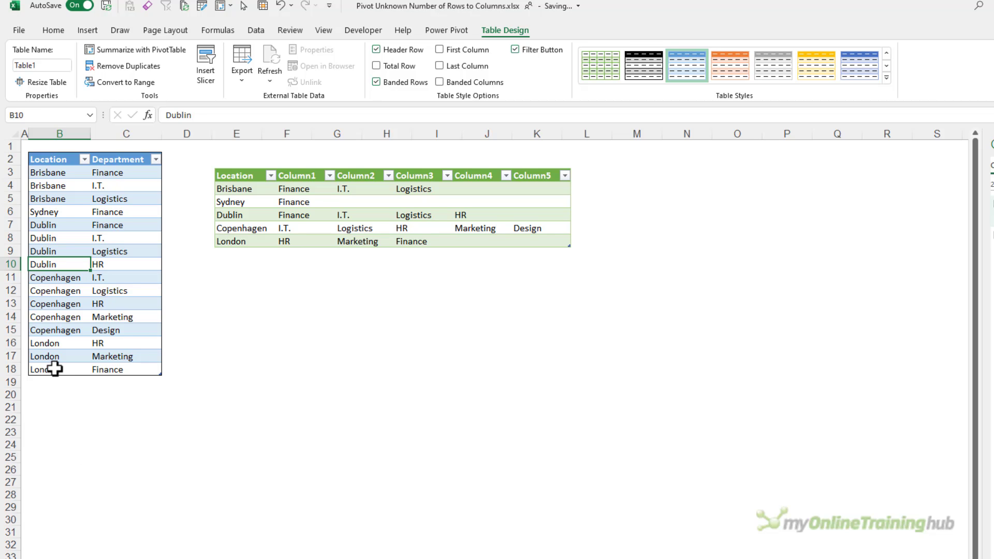
- Add a new row below the last London entry of the source table with Location Copenhagen and Department Finance
left_click(54, 369)
key("Tab")
key("Tab")
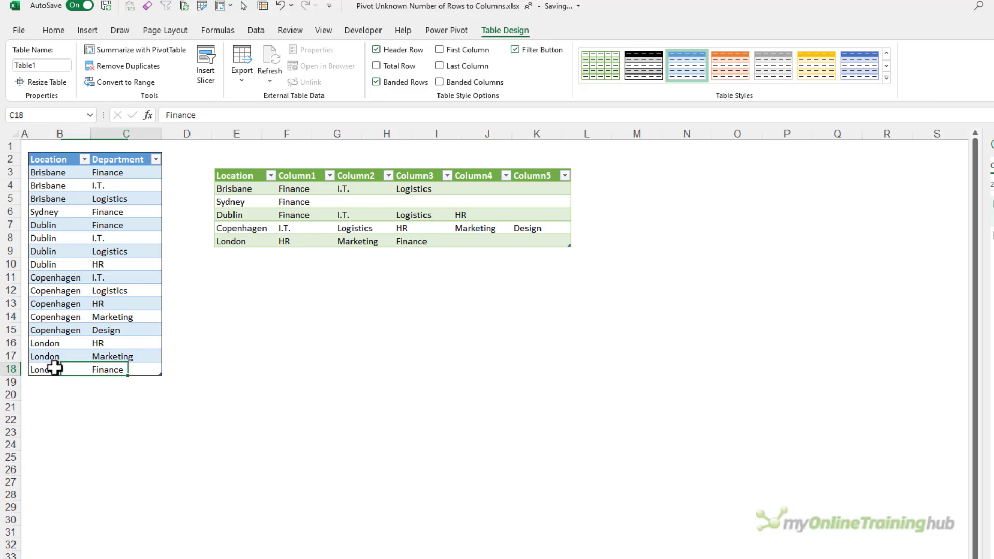
type("Copenhagen")
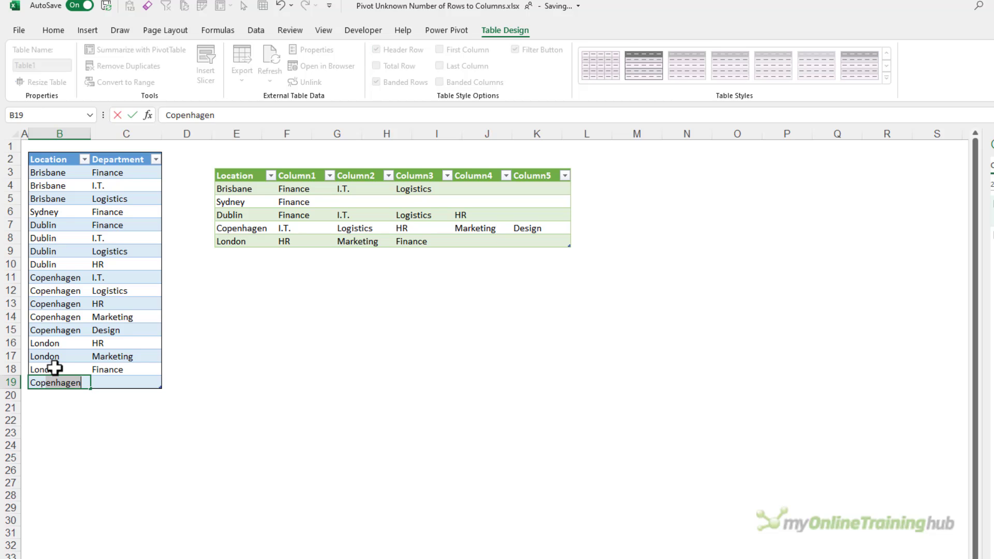
key("Tab")
type("Fi")
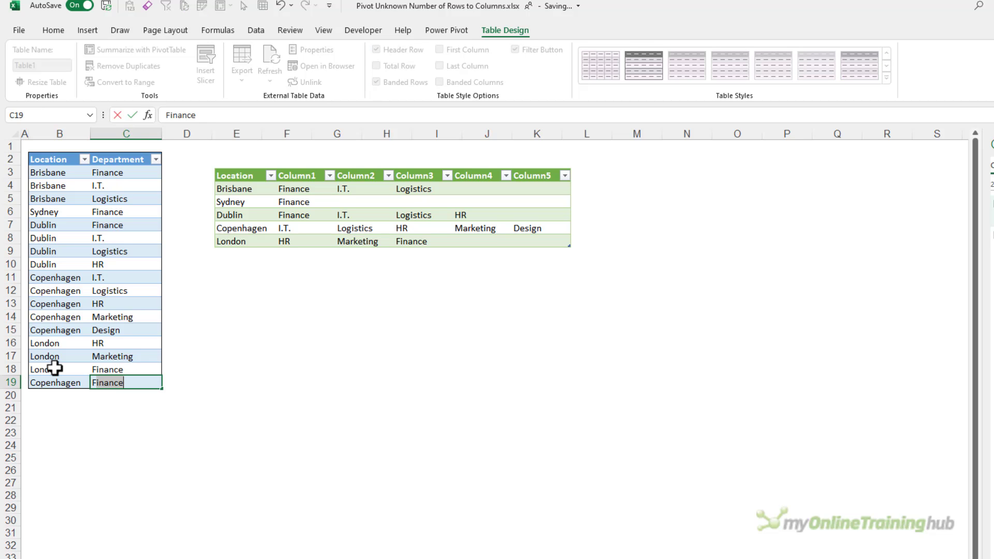
key("Up")
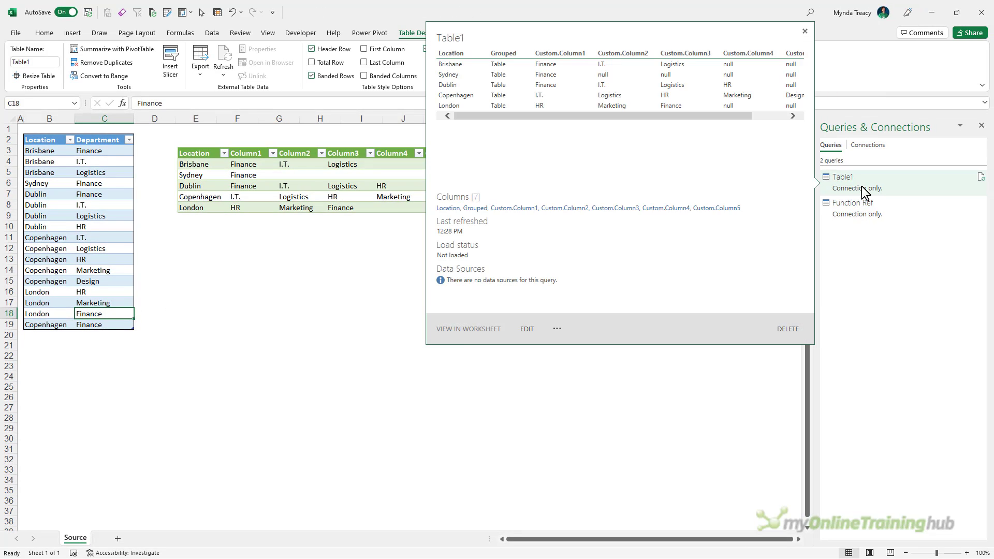
- Reopen the Table1 query and compare its Source step with the Expanded Custom step for the added Copenhagen row
double_click(861, 186)
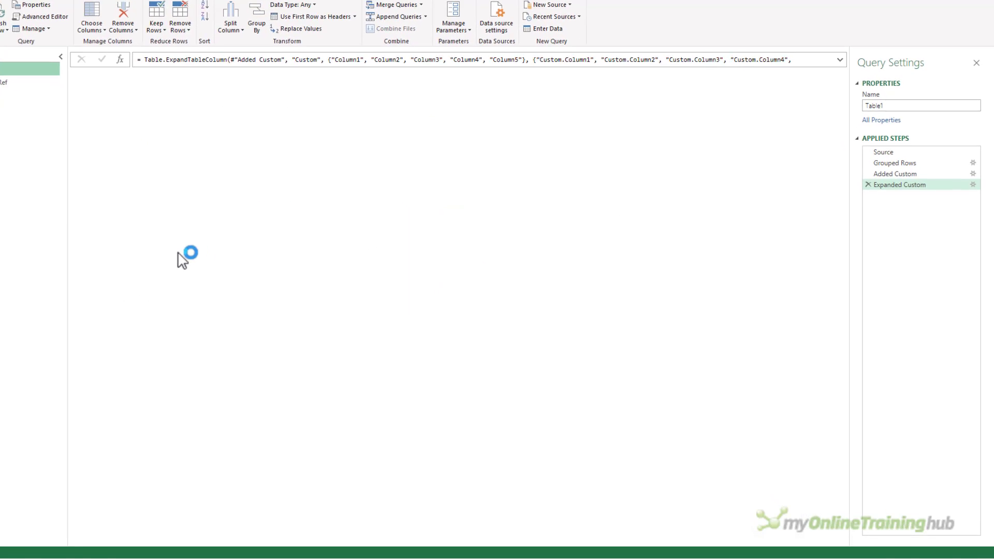
left_click(927, 152)
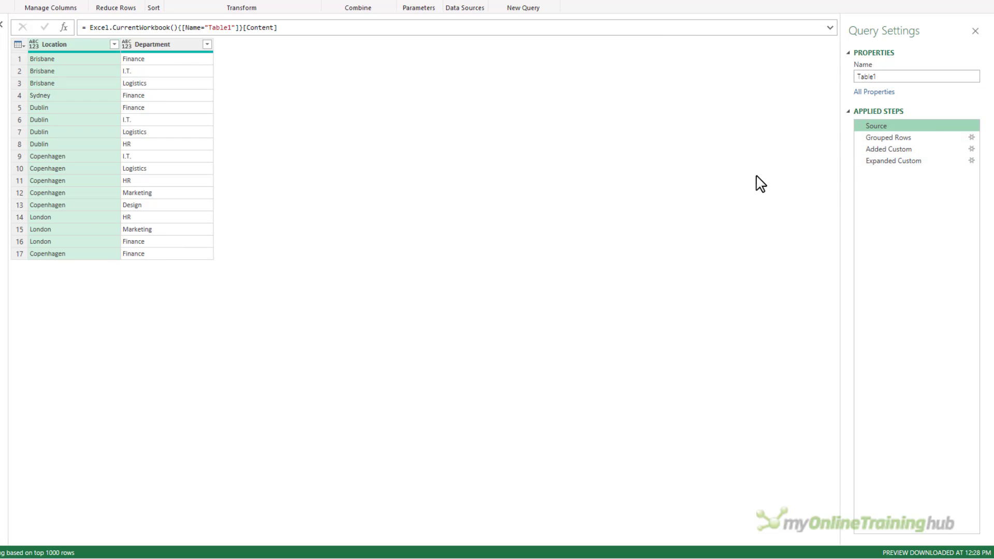
left_click(881, 162)
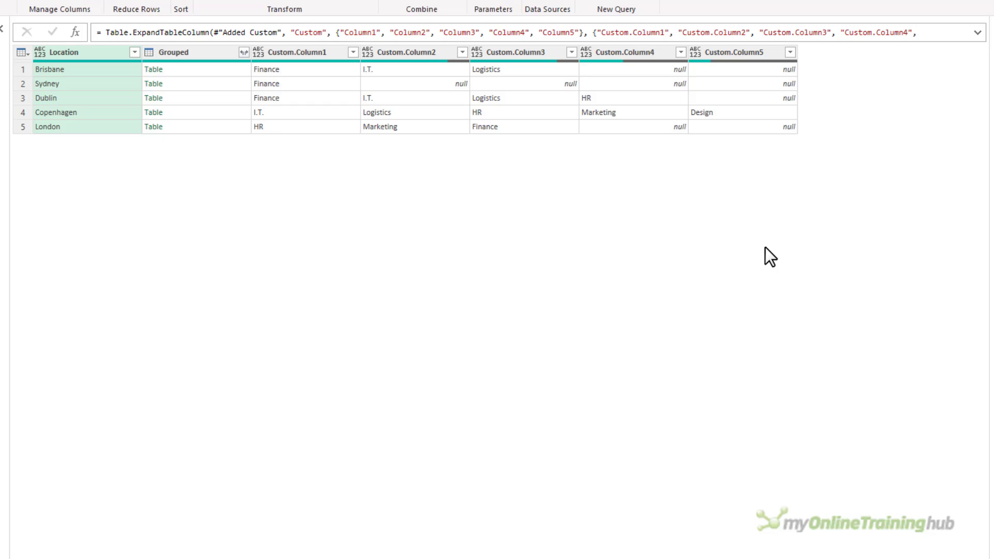
- Preview Copenhagen's Grouped table and enlarge the preview area to read all its departments
left_click(192, 112)
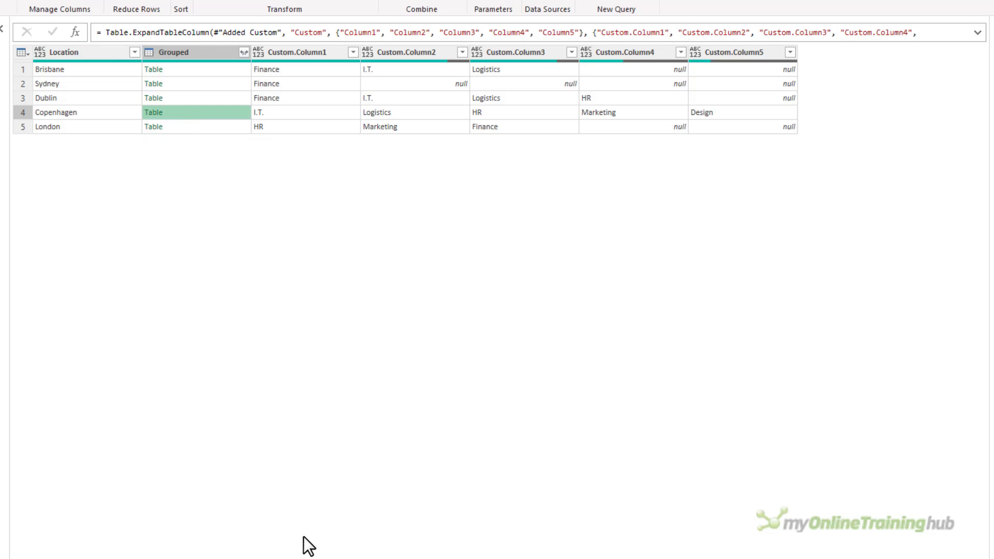
left_click_drag(311, 553, 286, 262)
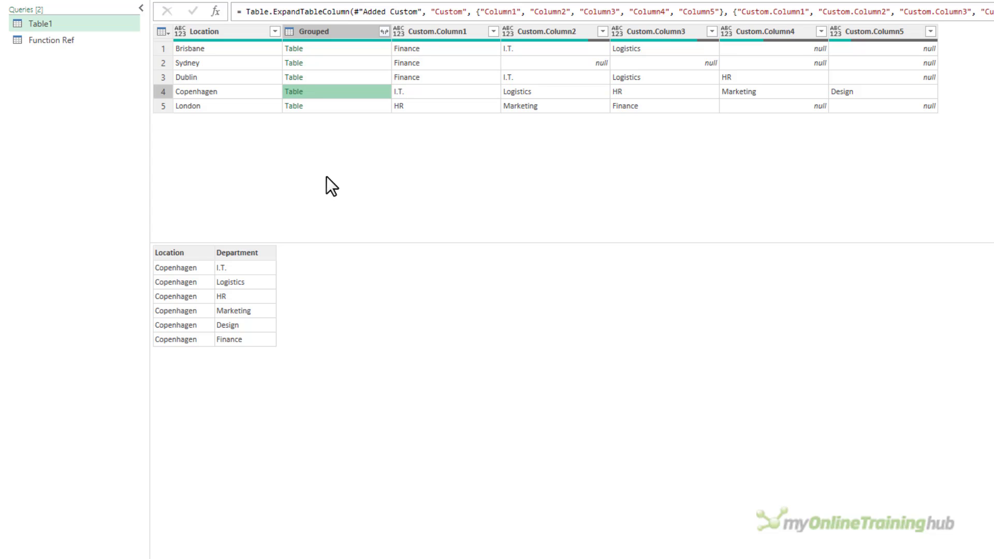
- Filter the Function Ref query to Table.ExpandTableColumn and open the function's documentation to read its arguments
left_click(63, 46)
type("dTableColumn")
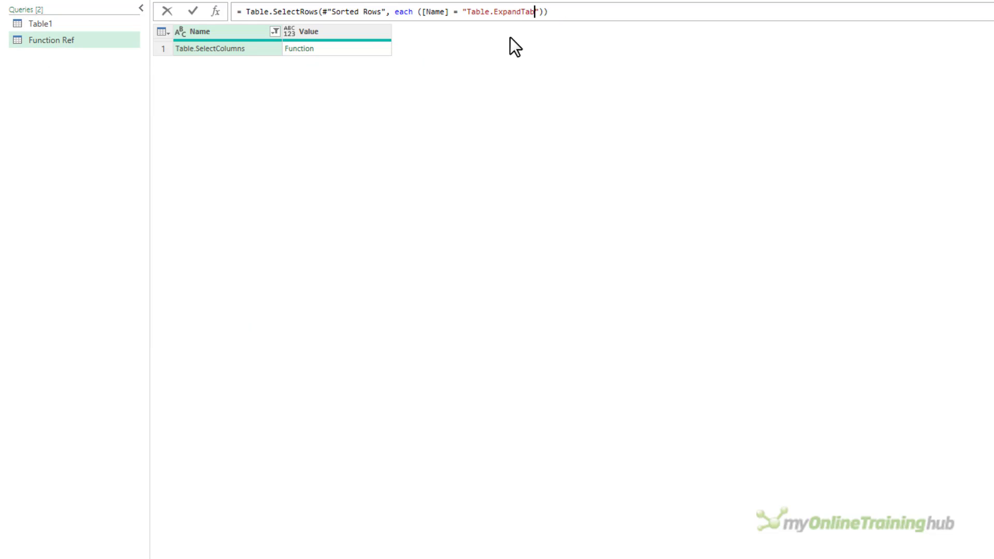
key("Return")
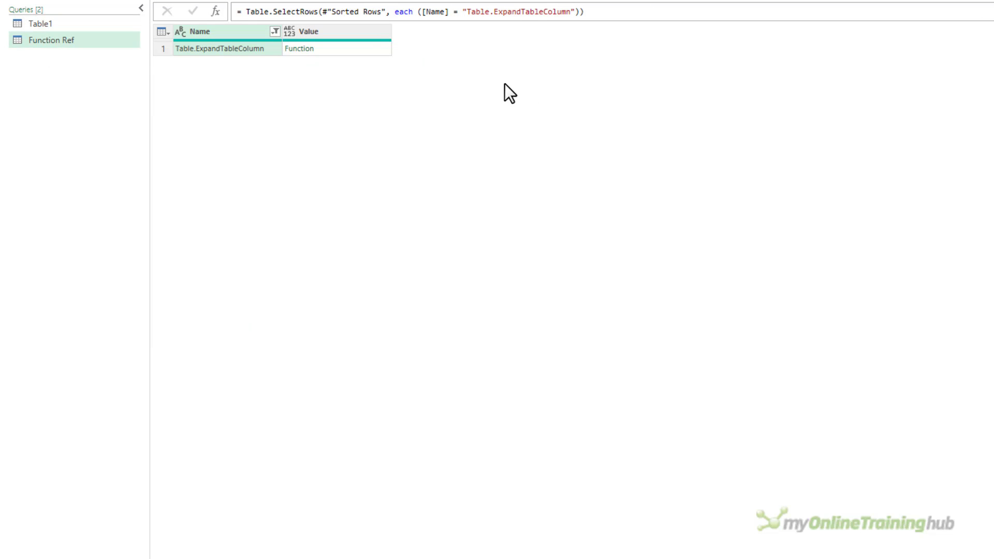
left_click(348, 50)
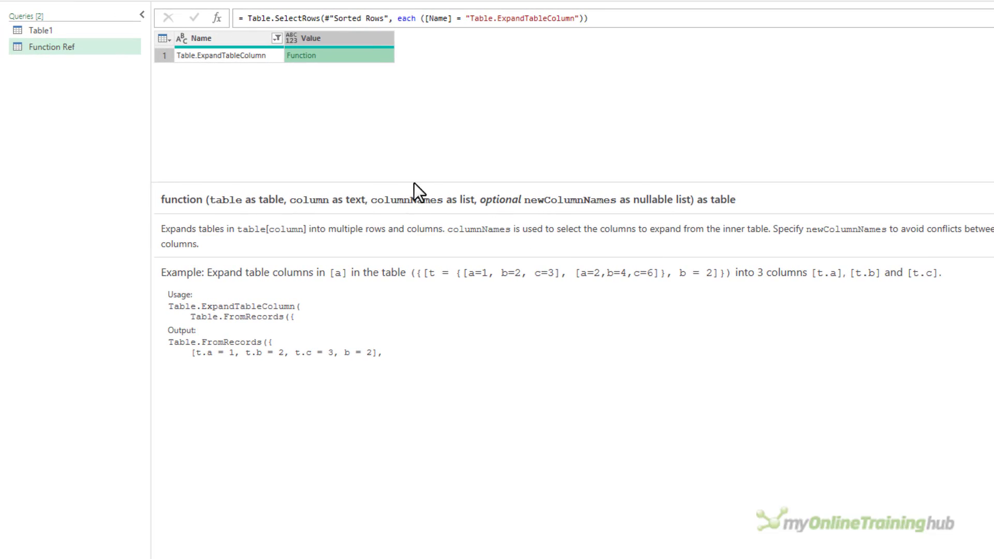
- In Table1's expand formula, remove the optional new-names list Custom.Column1 to Custom.Column5 and apply the change
left_click(45, 30)
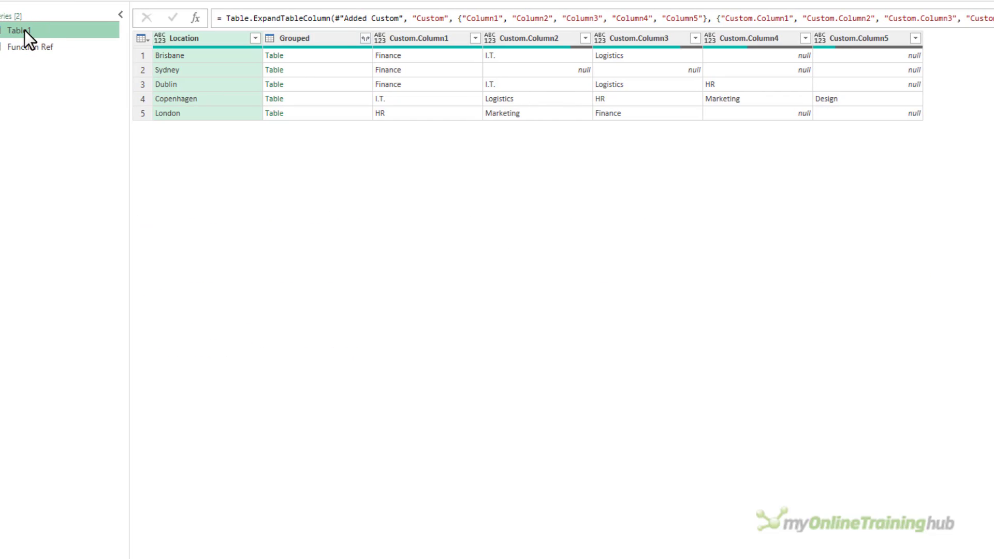
left_click(974, 21)
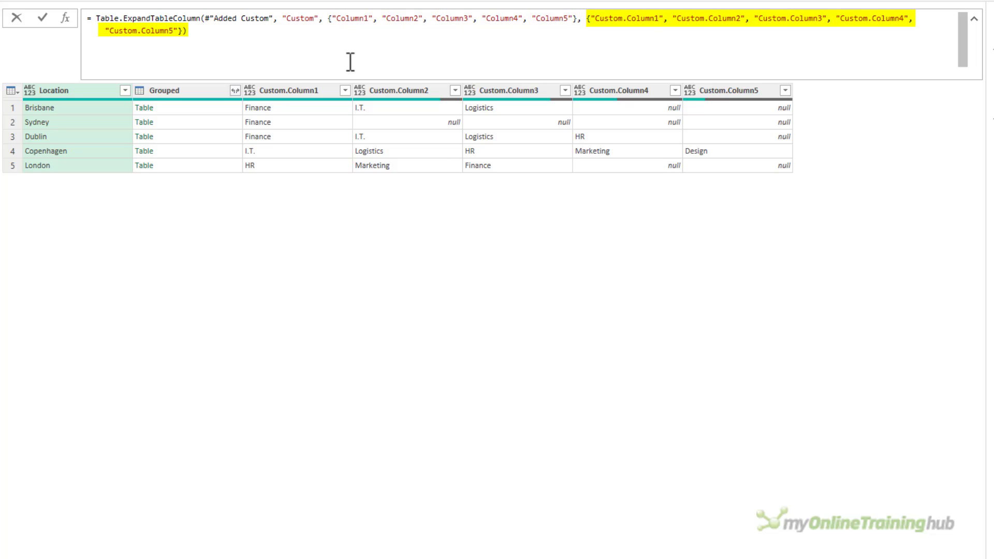
left_click(579, 19)
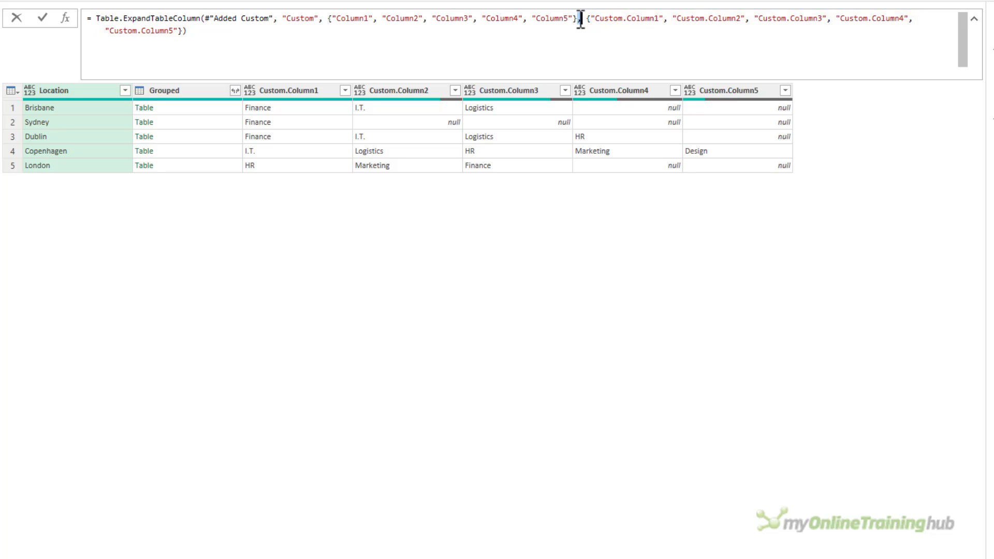
key("shift+Right")
key("shift+Right")
key("shift+Right")
key("shift+Right")
key("shift+Right")
key("shift+Right")
key("shift+Right")
key("shift+Right")
key("shift+Right")
key("shift+Right")
key("shift+Right")
key("shift+Right")
key("shift+Right")
key("shift+Right")
key("shift+Right")
key("shift+Right")
key("shift+Right")
key("shift+Right")
key("shift+Right")
key("shift+Right")
key("shift+Right")
key("shift+Right")
key("shift+Right")
key("shift+Right")
key("shift+Right")
key("shift+Right")
key("shift+Right")
key("shift+Right")
key("shift+Right")
key("shift+Right")
key("shift+Right")
key("shift+Right")
key("shift+Right")
key("shift+Right")
key("shift+Right")
key("shift+Right")
key("shift+Right")
key("shift+Right")
key("shift+Right")
key("shift+Right")
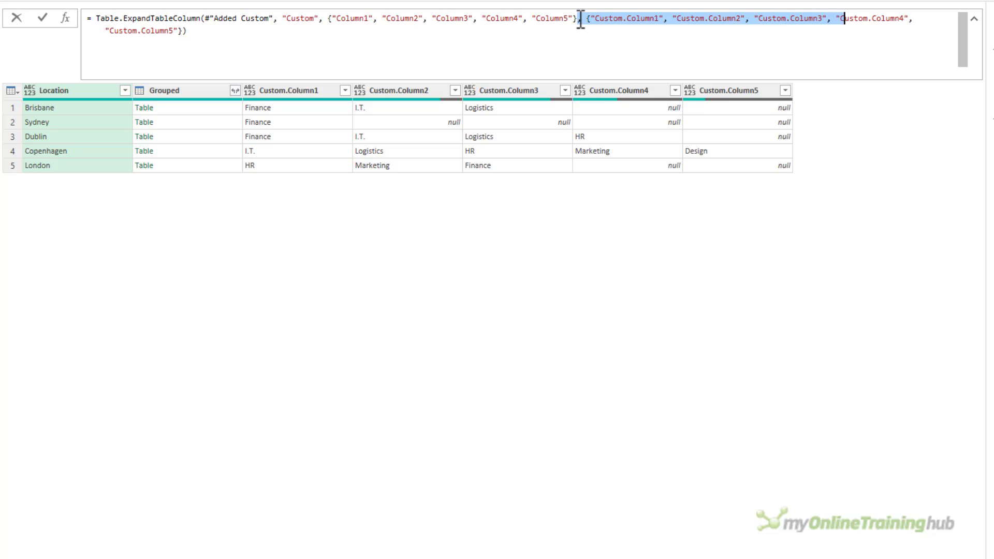
key("shift+Right")
key("shift+Right")
key("shift+Right")
key("shift+Right")
key("shift+Right")
key("shift+Right")
key("shift+Right")
key("shift+Right")
key("shift+Right")
key("shift+Right")
key("shift+Right")
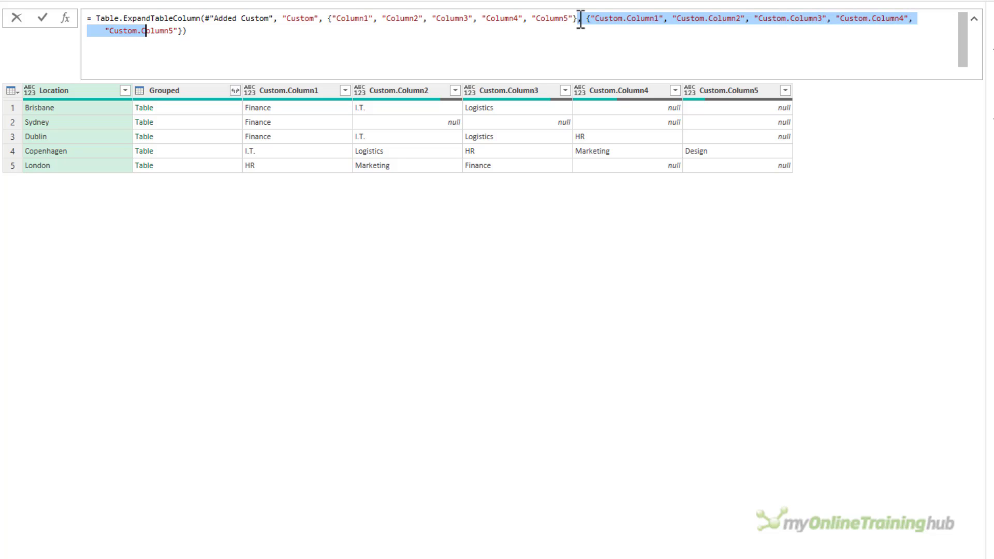
key("shift+Right")
key("Delete")
key("Return")
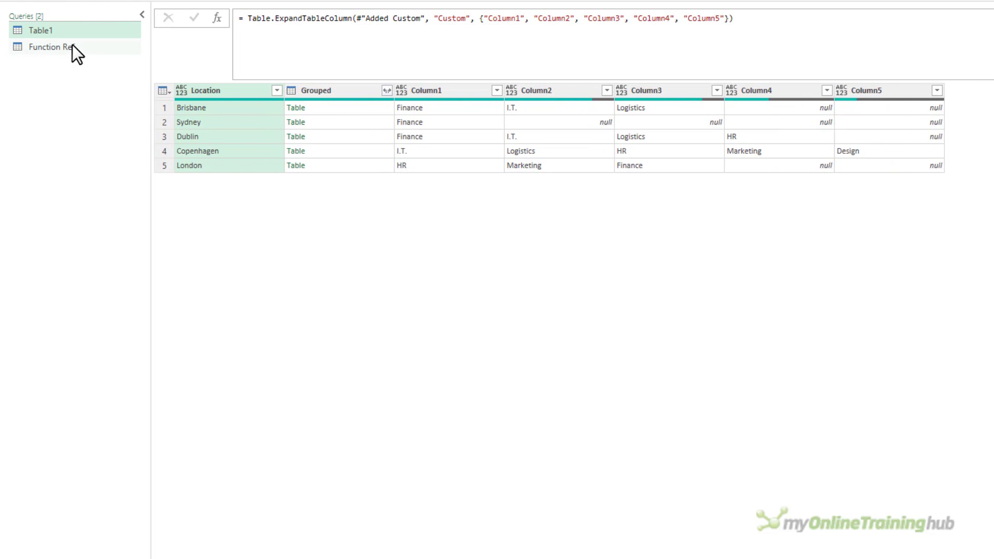
- Filter the Function Ref query to Table.ColumnNames and open the function's documentation
left_click(73, 46)
double_click(536, 19)
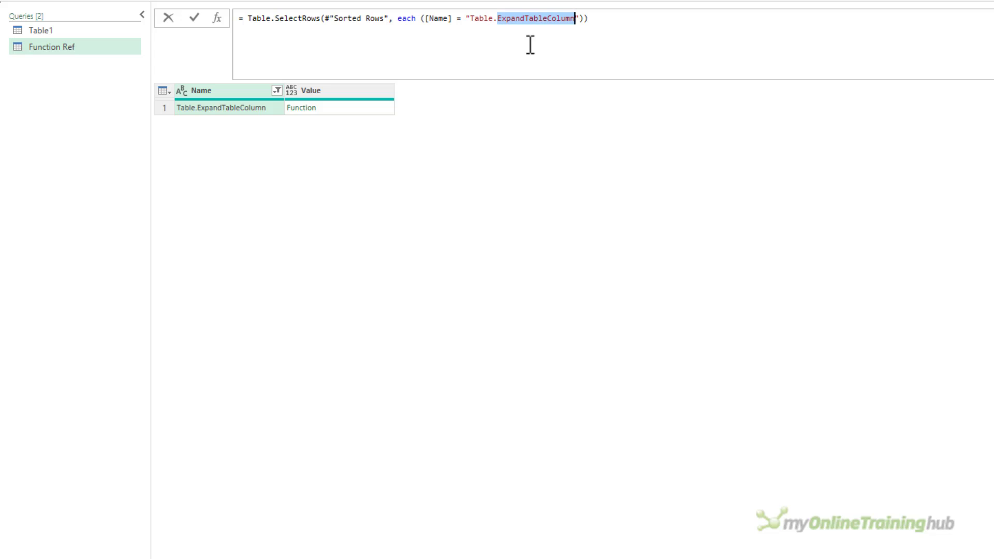
type("ColumnNames")
key("Return")
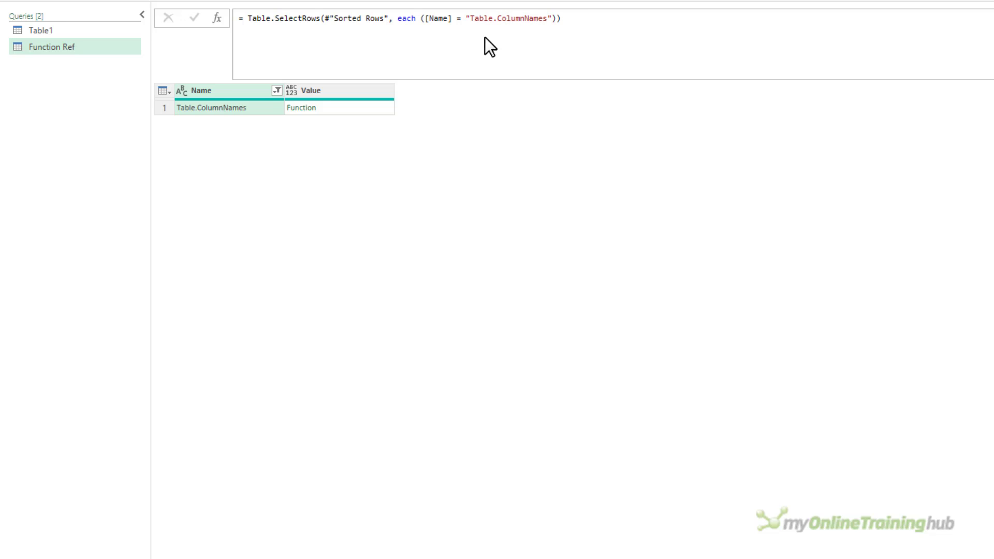
left_click(354, 108)
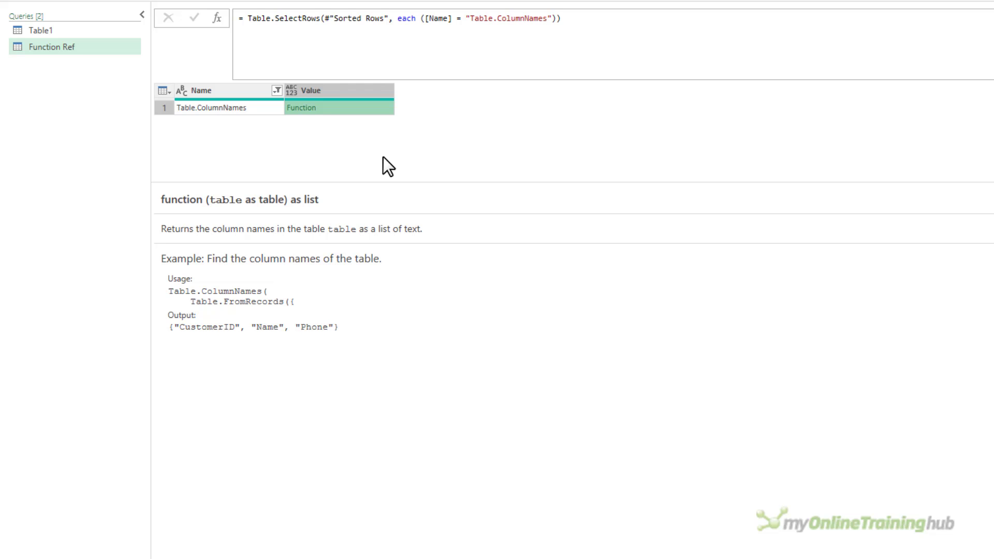
- Return to the Table1 query and preview each location's Grouped table from Brisbane to London
left_click(48, 30)
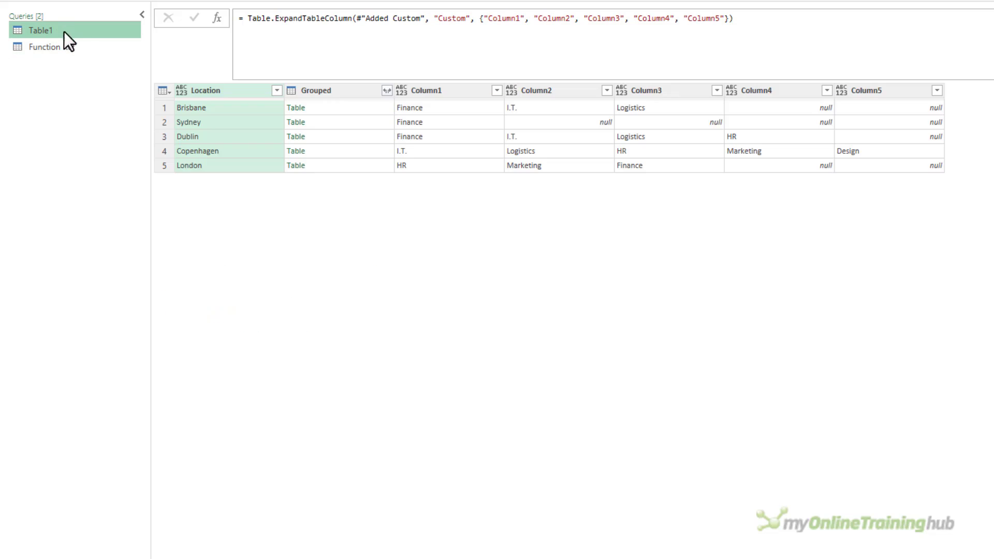
left_click(334, 108)
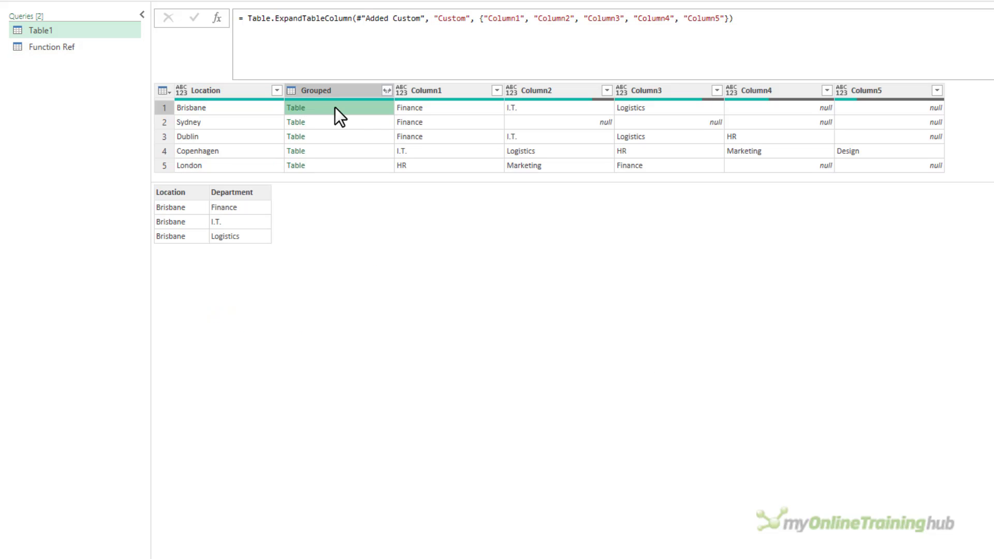
left_click(336, 123)
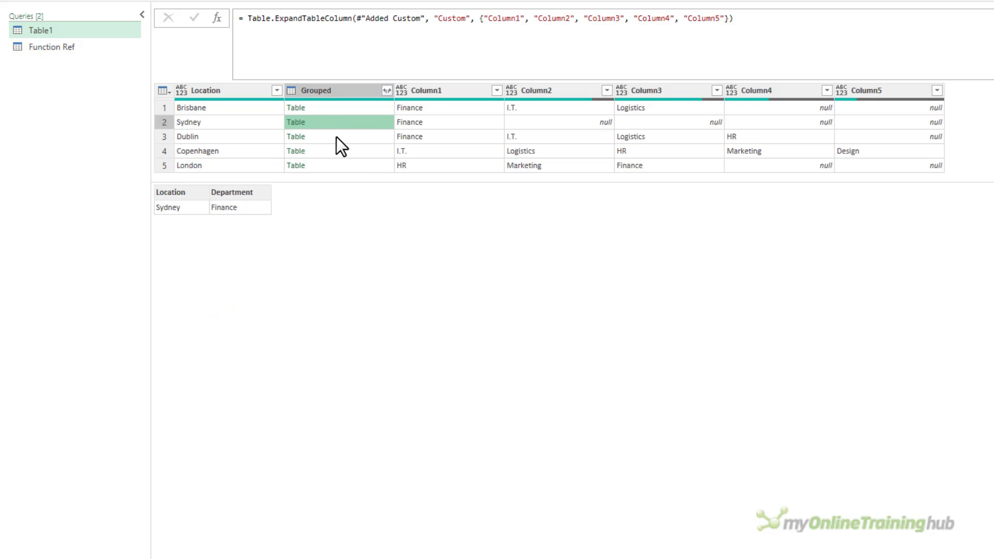
left_click(336, 137)
left_click(336, 154)
left_click(333, 163)
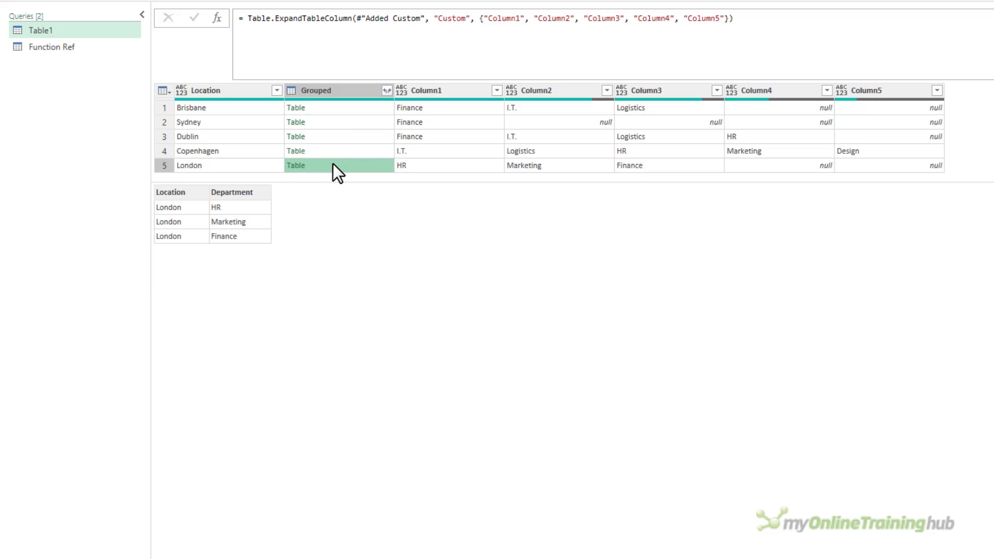
- Replace the hard-coded Column1 to Column5 list in the Table.ExpandTableColumn formula with Table.ColumnNames()
left_click(480, 18)
key("shift+Right")
key("shift+Right")
key("shift+Right")
key("shift+Right")
key("shift+Right")
key("shift+Right")
key("shift+Right")
key("shift+Right")
key("shift+Right")
key("shift+Right")
key("shift+Right")
key("shift+Right")
key("shift+Right")
key("shift+Right")
key("shift+Right")
key("shift+Right")
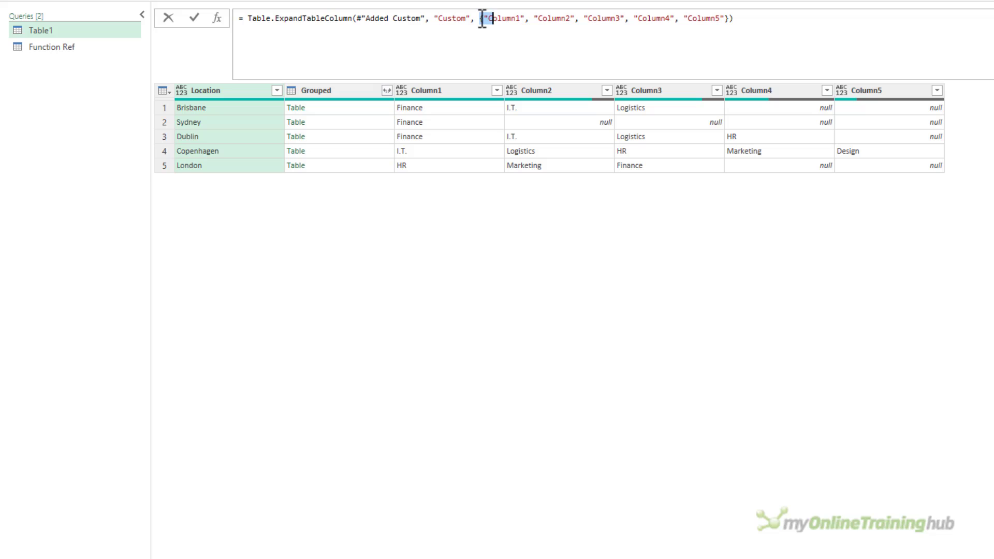
key("shift+Right")
key("shift+Right")
key("shift+Right")
key("shift+Right")
key("shift+Right")
key("shift+Right")
key("shift+Right")
key("shift+Right")
key("shift+Right")
key("shift+Right")
key("shift+Right")
key("shift+Right")
key("shift+Right")
key("shift+Right")
key("shift+Right")
key("shift+Right")
key("shift+Right")
key("shift+Right")
key("shift+Right")
key("shift+Right")
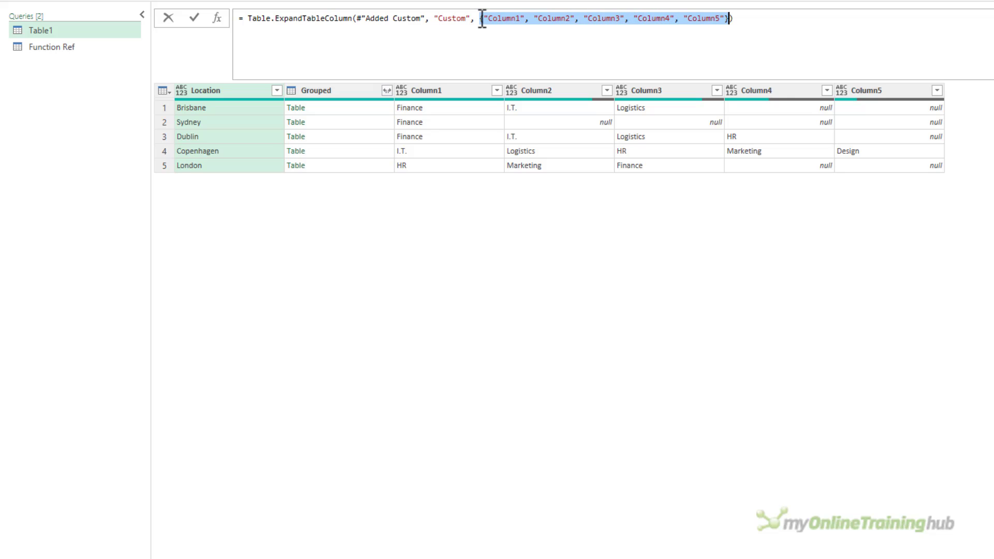
key("Delete")
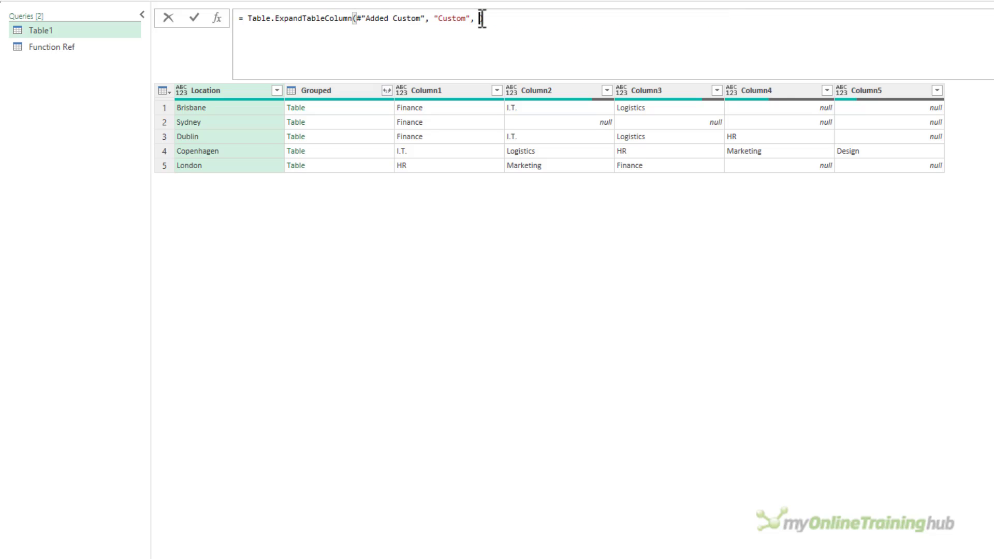
type("Table.ColumnNames()")
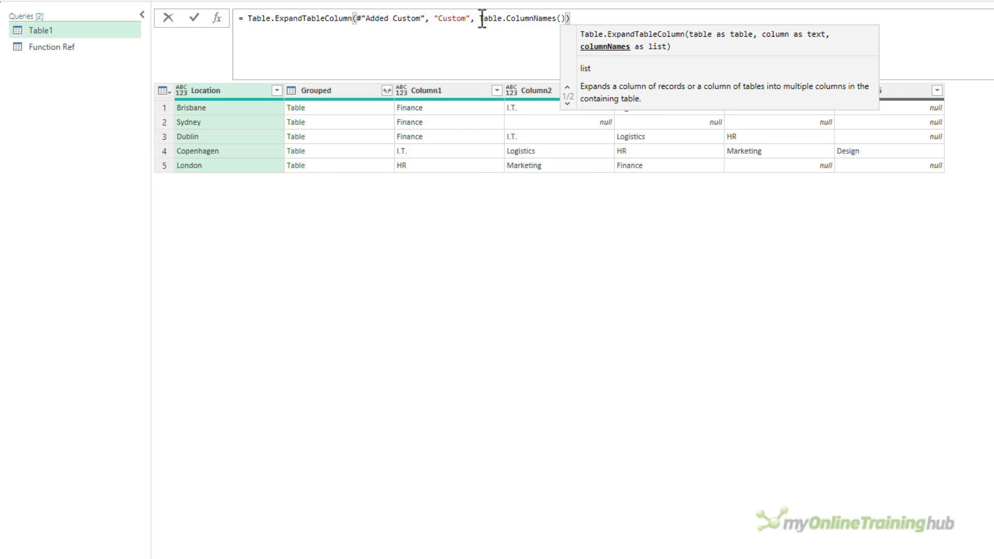
- Insert #"Added Custom" as the table argument inside Table.ColumnNames() in the expand formula
key("Left")
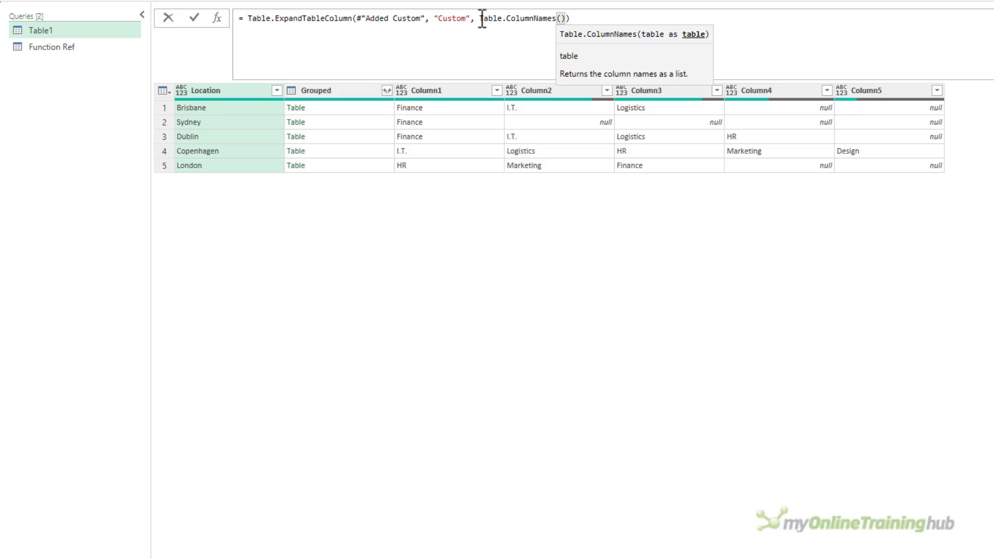
key("Left")
key("Left")
key("Left")
key("Left")
key("Left")
key("Left")
key("Left")
key("Left")
key("Left")
key("Left")
key("Left")
key("Left")
key("Left")
key("Left")
key("Left")
key("Left")
key("Left")
key("Left")
key("Left")
key("Left")
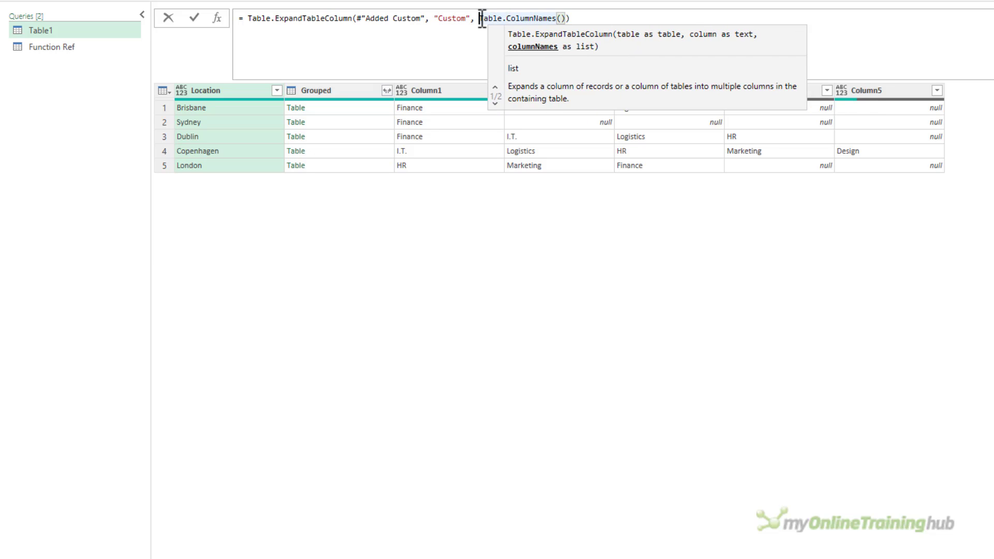
key("shift+Left")
key("shift+Left")
key("shift+Left")
key("shift+Left")
key("shift+Left")
key("shift+Left")
key("shift+Left")
key("shift+Left")
key("shift+Left")
key("shift+Left")
key("shift+Left")
key("shift+Left")
key("shift+Left")
key("shift+Left")
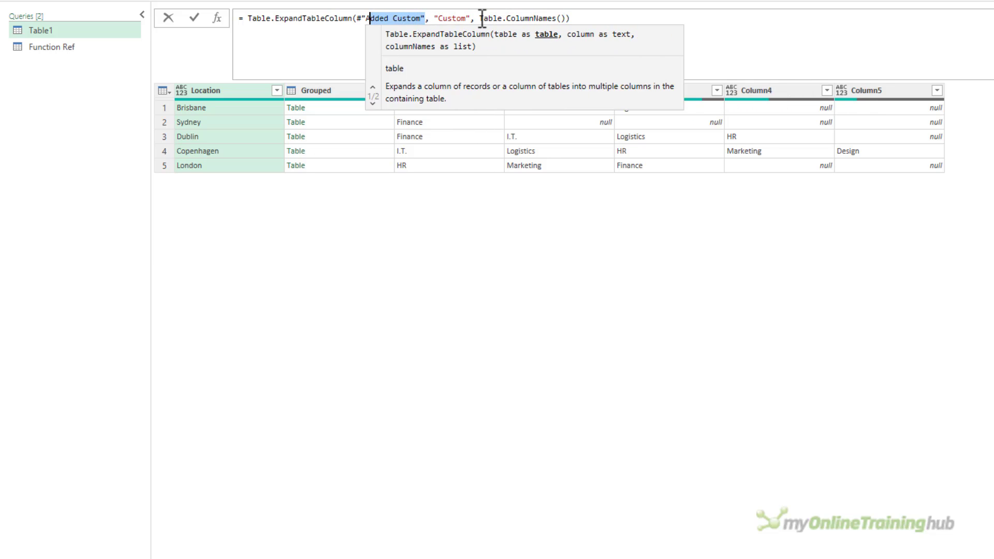
key("End")
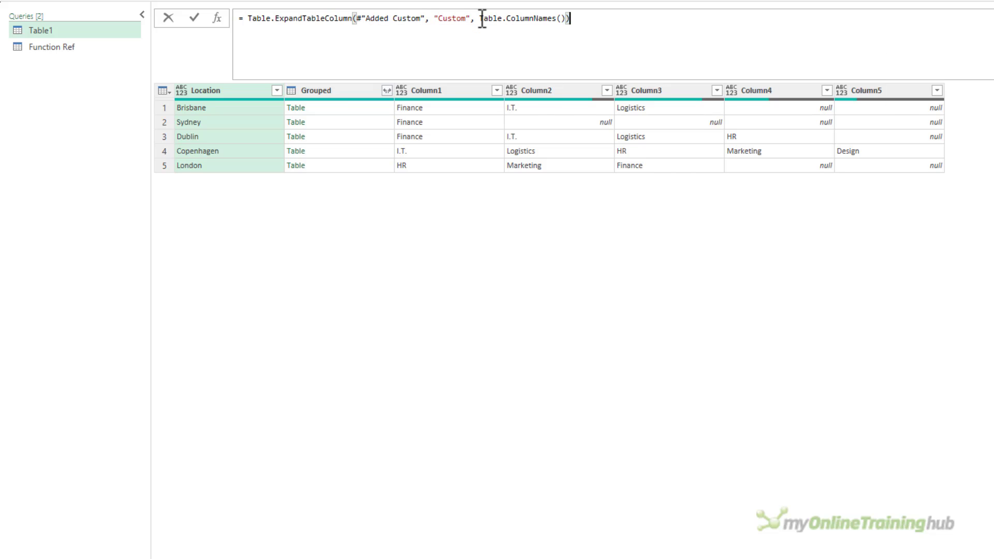
key("Left")
key("Left")
type("#\"Added Custom\"")
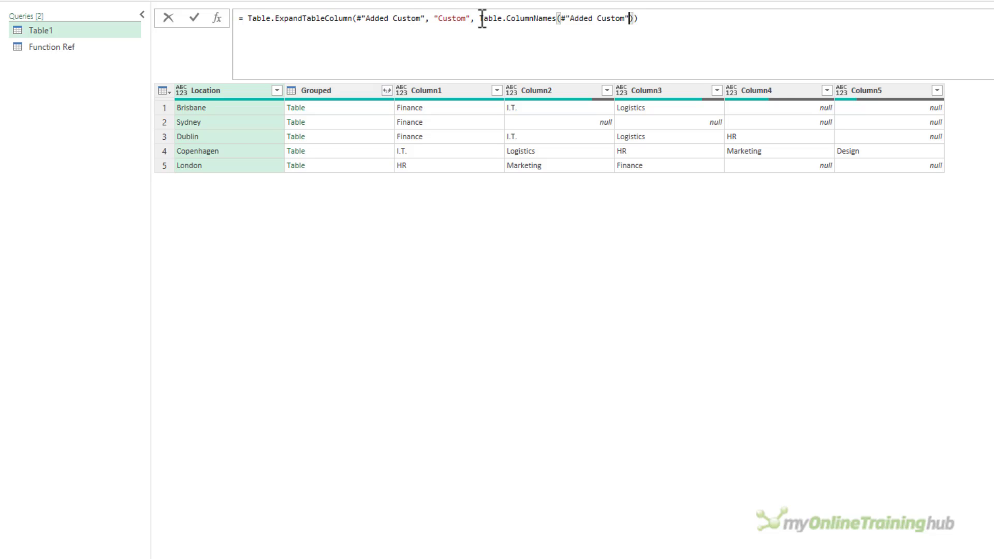
- Append the [Custom] column reference to #"Added Custom" inside Table.ColumnNames, close the parentheses and apply the formula
key("Right")
type("[Custom")
key("Left")
key("Left")
key("Left")
key("Left")
key("Left")
key("Left")
key("Left")
key("BackSpace")
key("End")
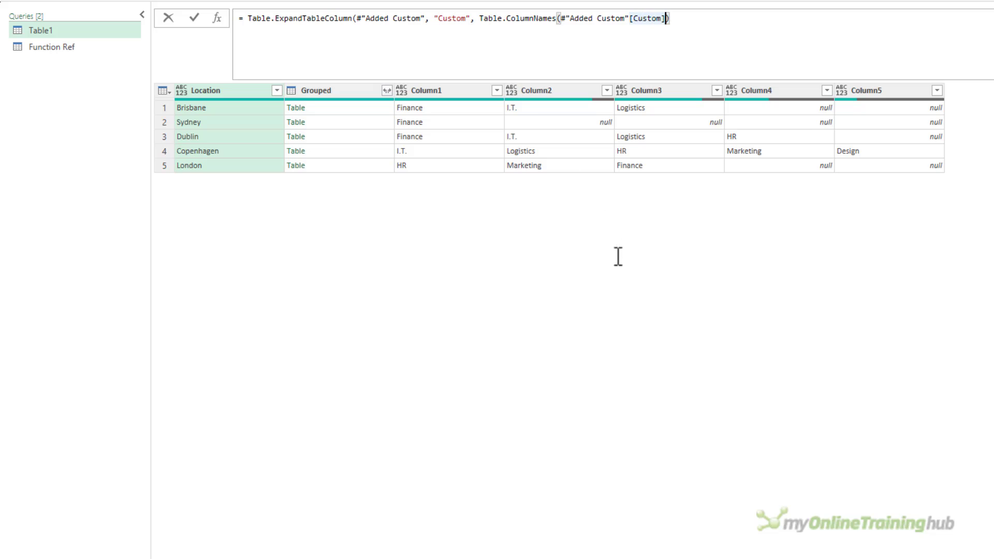
type(")")
key("Return")
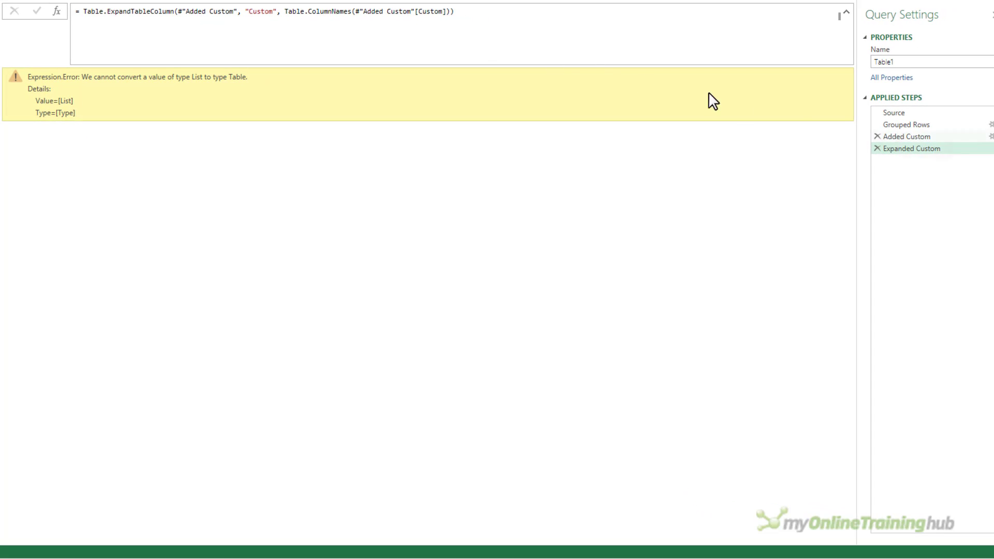
- Open the Added Custom step and preview the Custom column's nested tables for each location, ending on Copenhagen
left_click(898, 135)
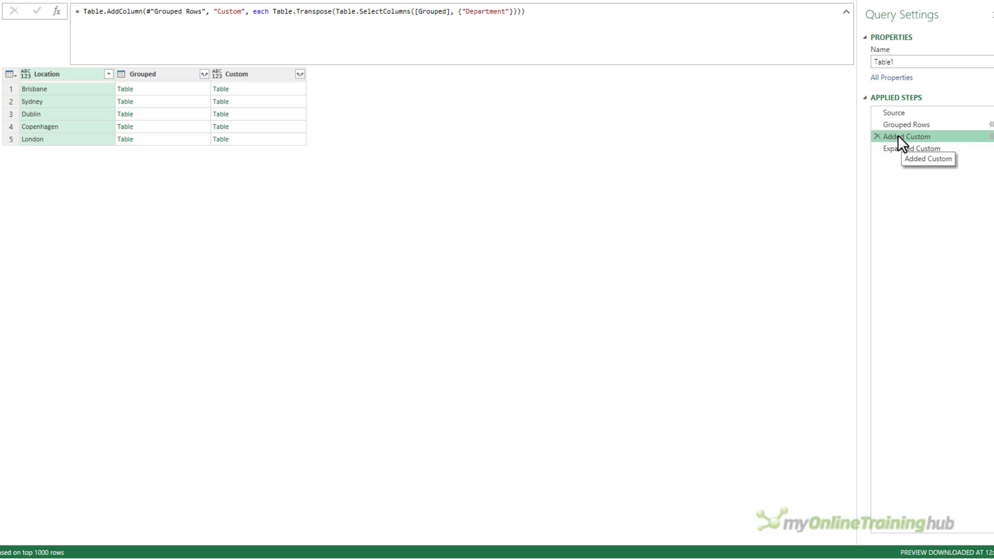
left_click(249, 91)
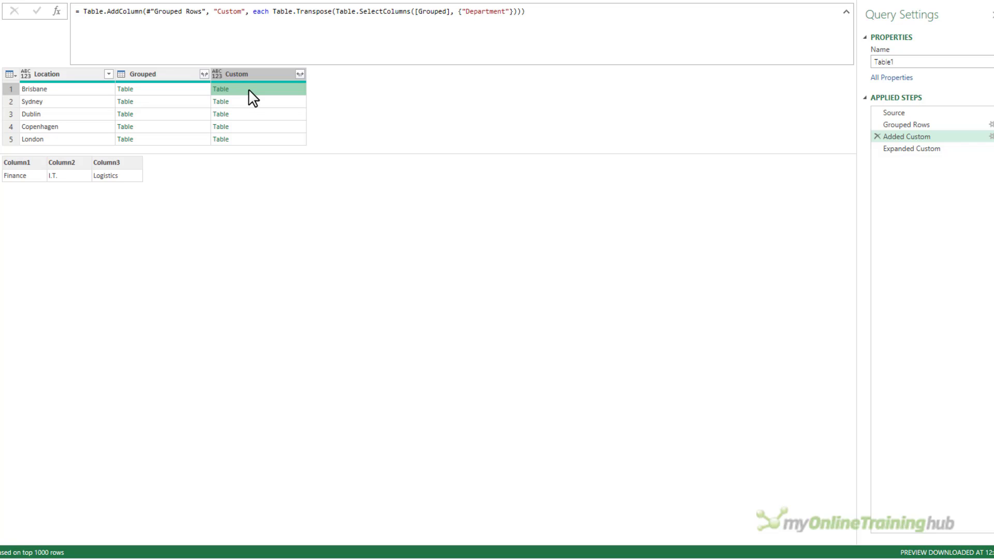
left_click(251, 104)
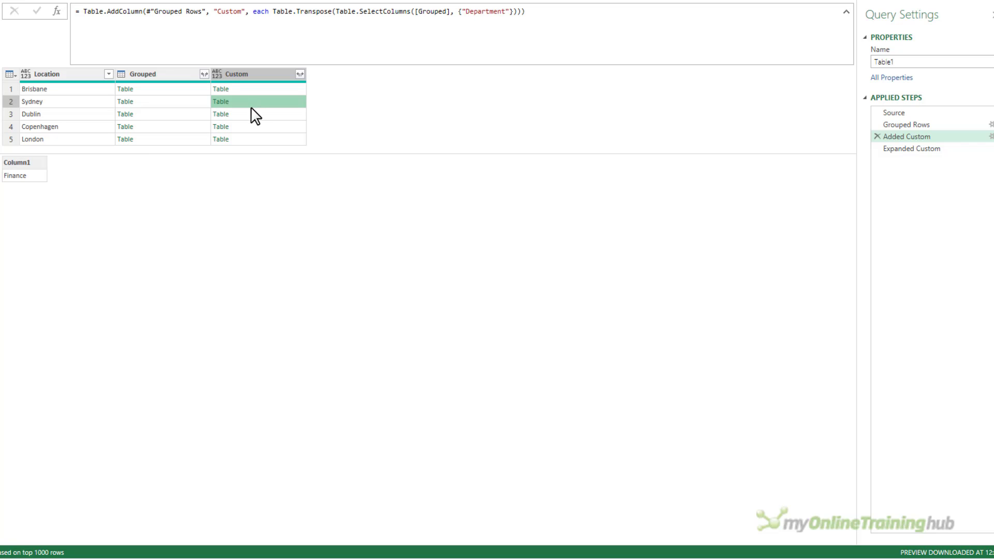
left_click(252, 114)
left_click(250, 127)
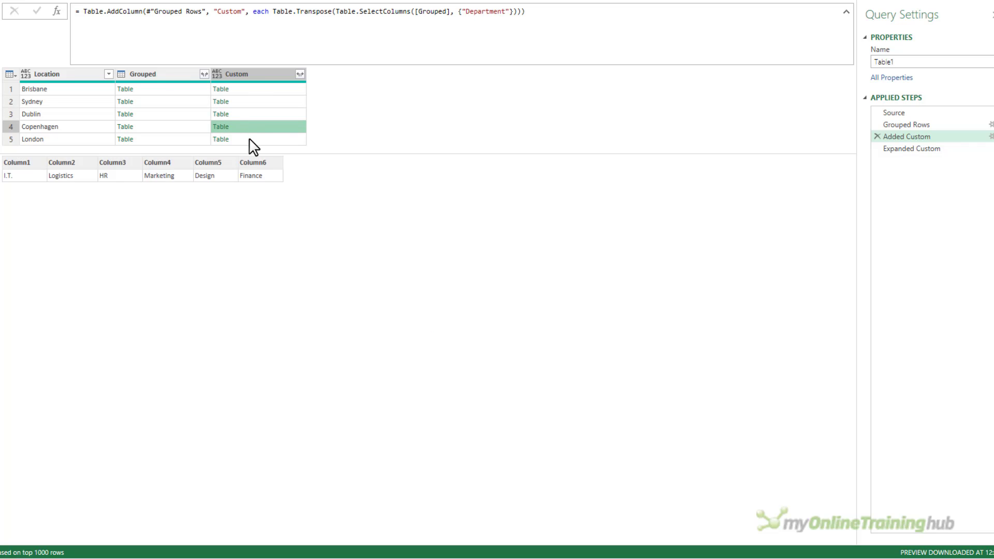
left_click(250, 139)
left_click(247, 89)
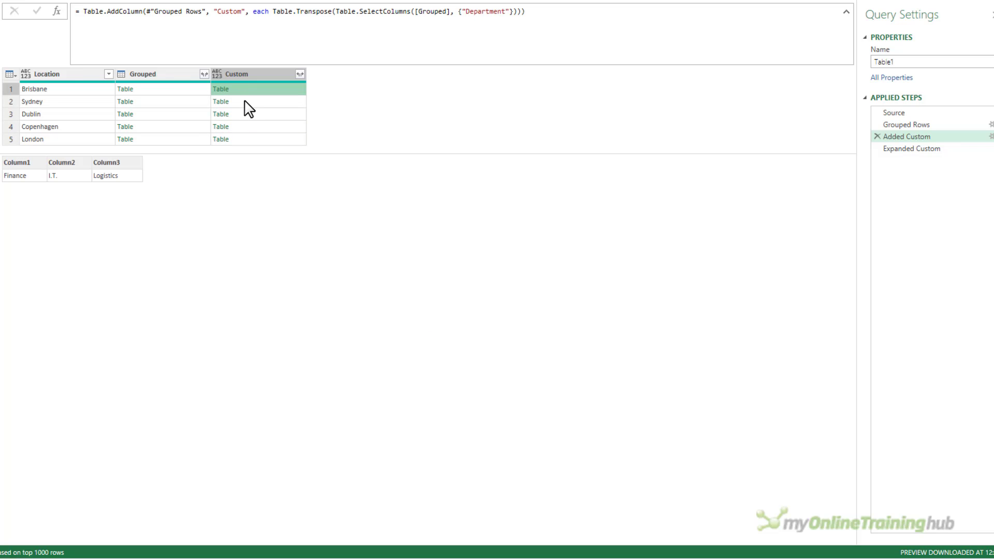
left_click(246, 103)
left_click(244, 114)
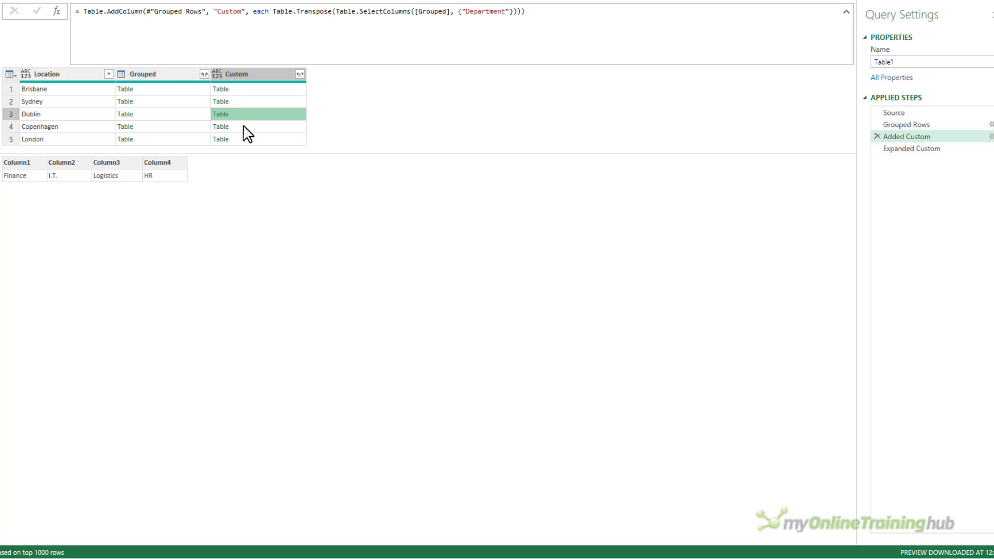
left_click(247, 127)
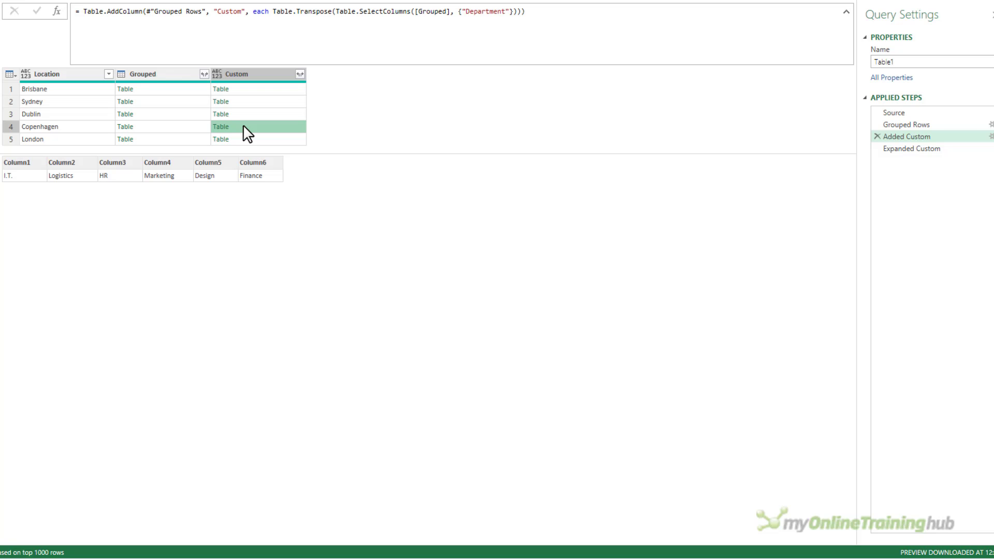
- In the Expanded Custom formula, wrap #"Added Custom"[Custom] in Table.Combine() within Table.ColumnNames and apply it
left_click(903, 150)
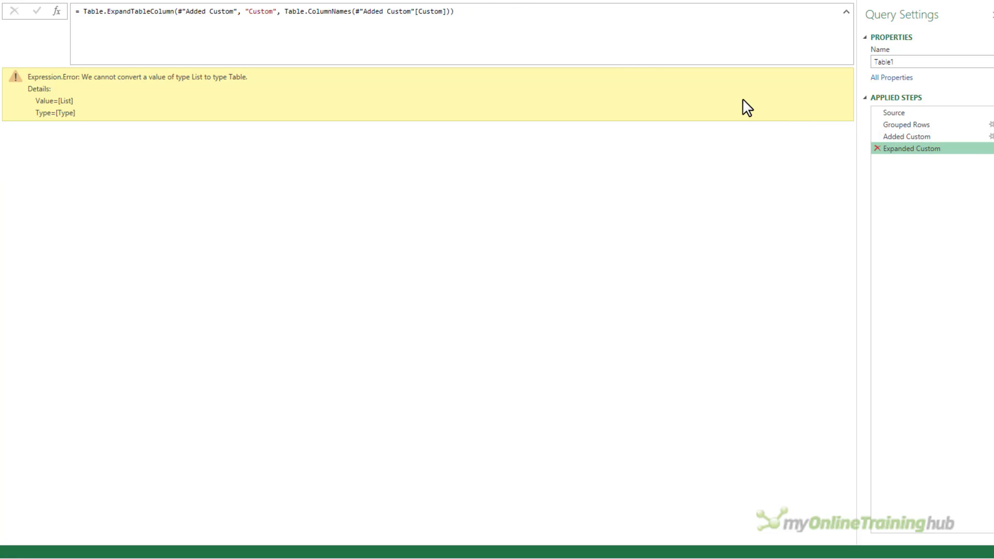
left_click(463, 12)
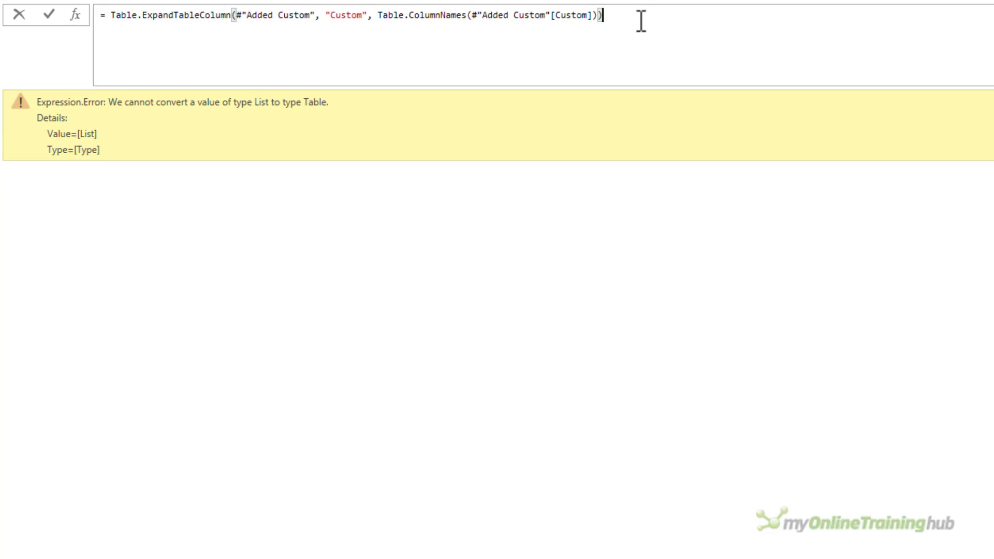
key("Left")
key("Left")
key("Left")
key("Left")
key("Left")
key("Left")
key("Left")
key("Left")
key("Left")
key("Left")
key("Left")
key("Left")
key("Left")
key("Left")
key("Left")
key("Left")
key("Left")
key("Left")
key("Left")
key("Left")
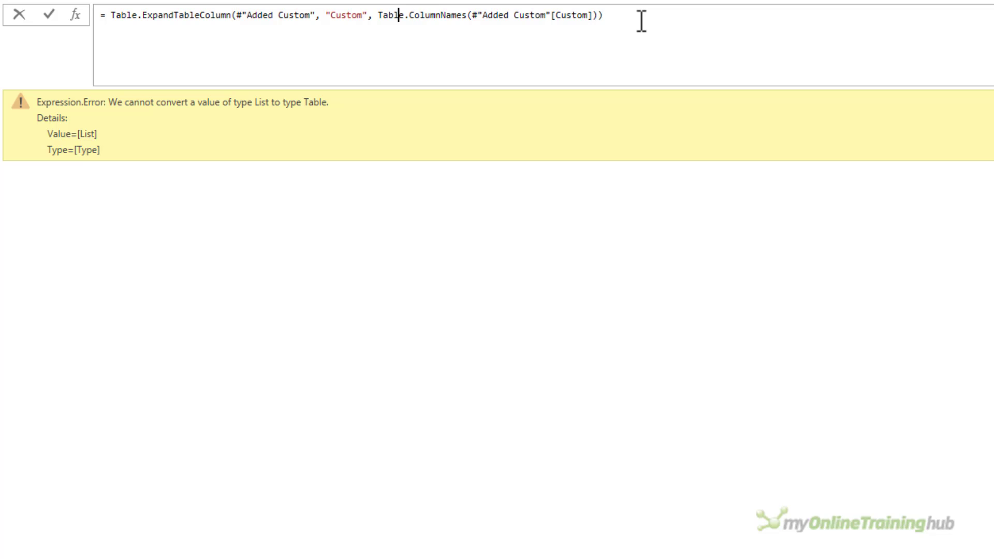
key("Right")
key("Right")
key("Right")
key("Right")
key("Right")
key("Right")
key("Right")
key("Right")
key("Right")
key("Right")
key("Right")
key("Right")
key("Right")
key("Right")
type("Table.Combine")
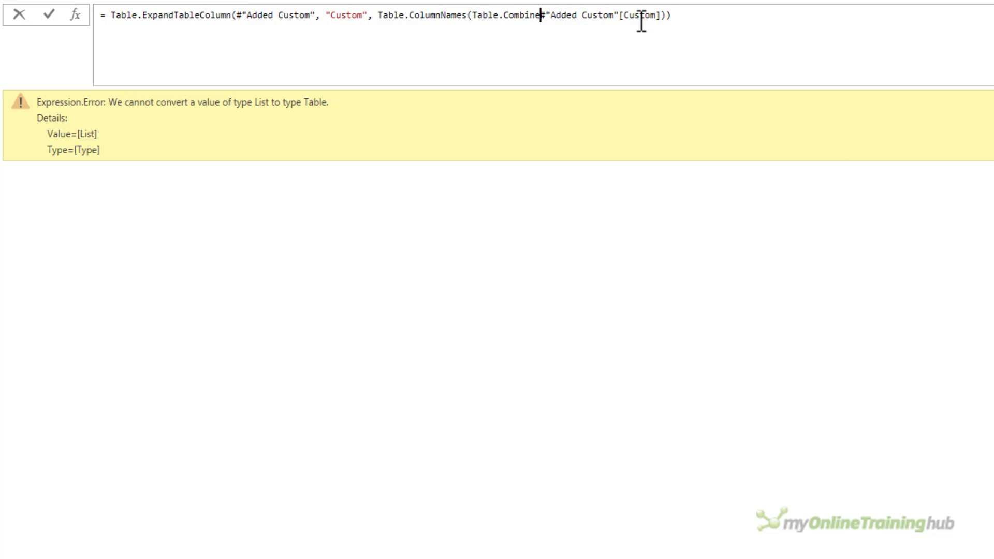
type("(")
key("Right")
key("Right")
key("Right")
key("Right")
key("Right")
key("Right")
key("Right")
key("Right")
key("Right")
key("Right")
key("Right")
key("Right")
key("Right")
key("Right")
key("Right")
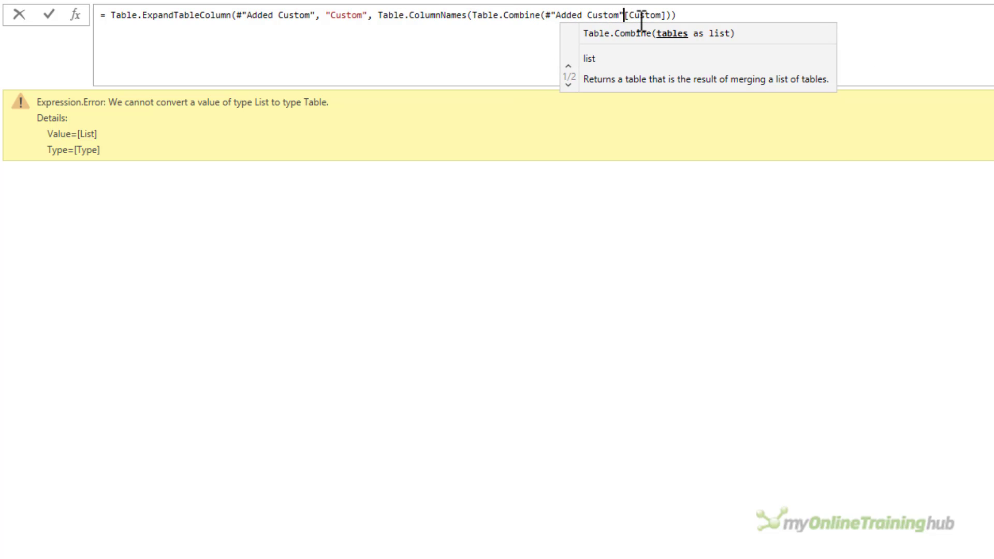
key("Right")
key("Right")
key("Right")
key("Right")
key("Right")
key("Right")
key("Right")
key("Right")
type(")")
key("Right")
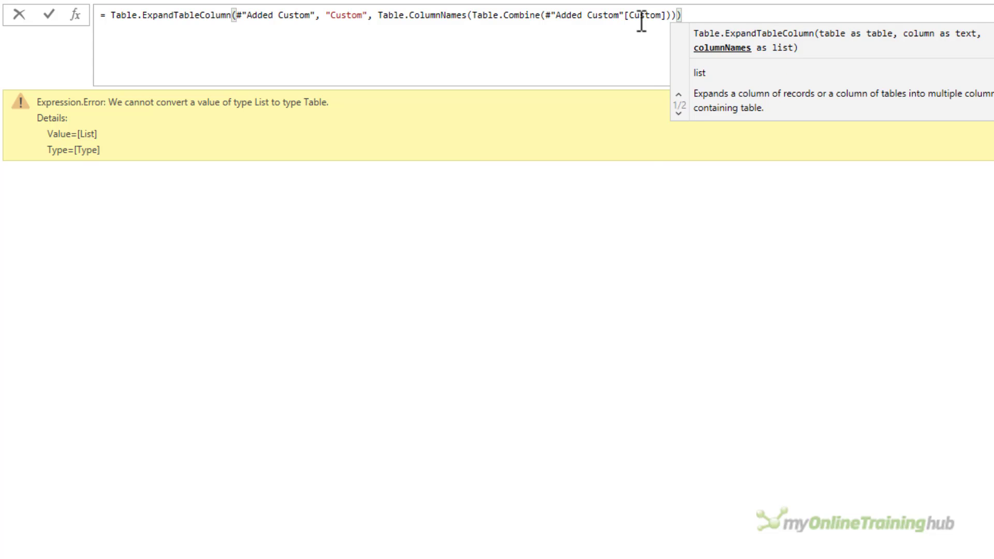
key("Return")
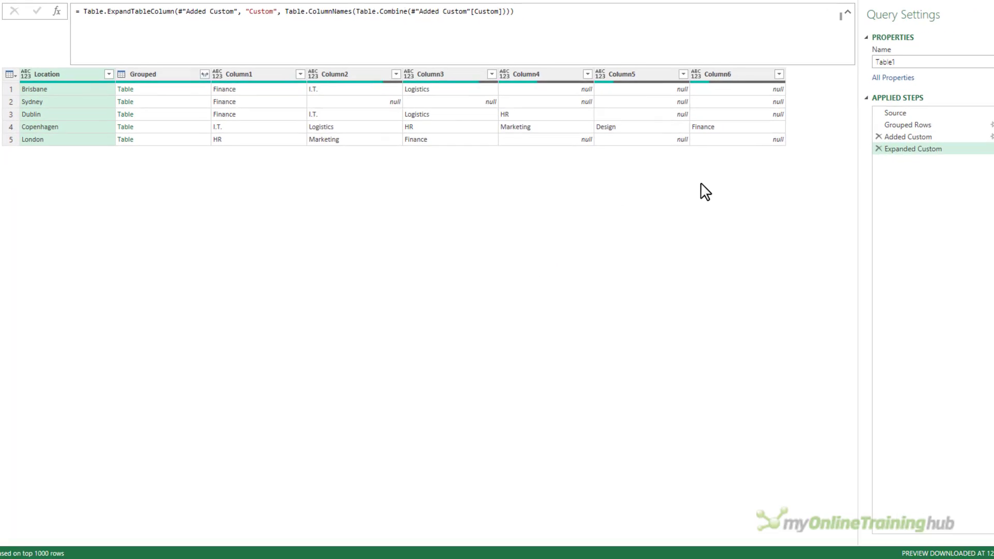
- Go back to the Added Custom step and check the nested Custom tables from Brisbane down to London
left_click(888, 134)
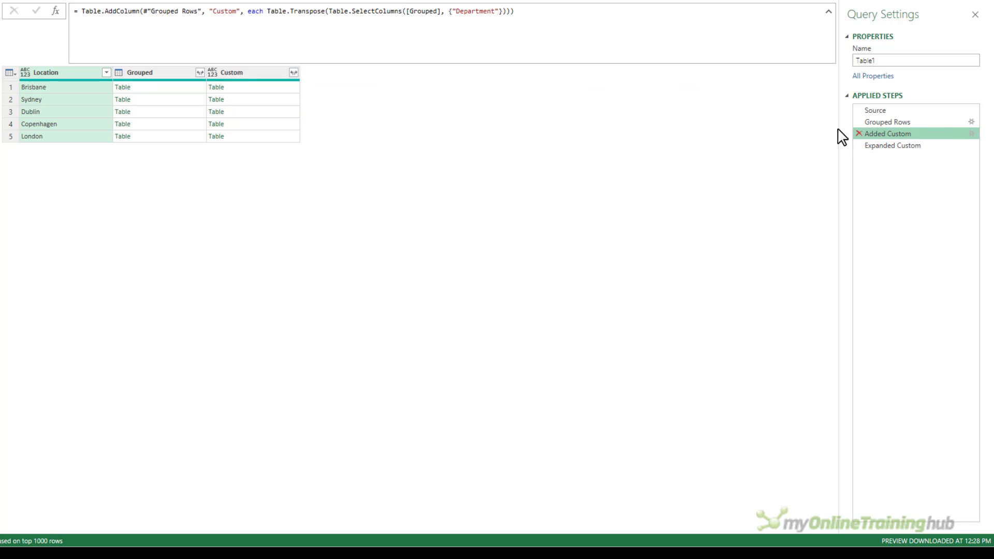
left_click(256, 92)
left_click(256, 99)
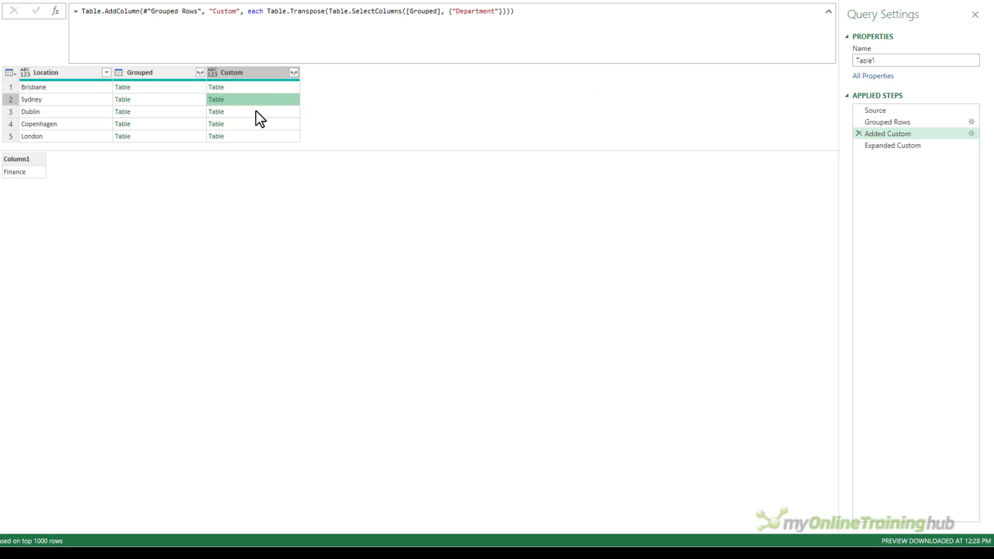
left_click(256, 111)
left_click(255, 124)
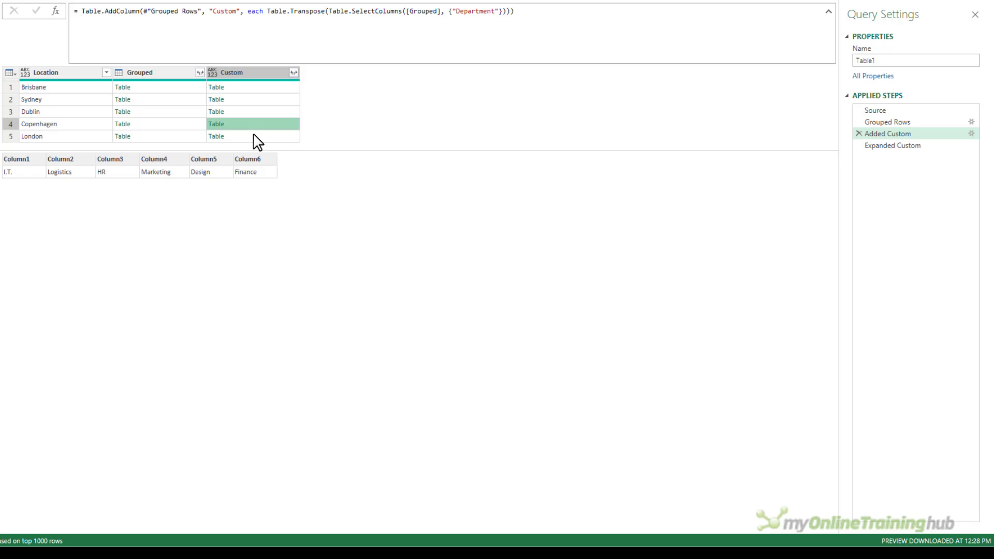
left_click(256, 137)
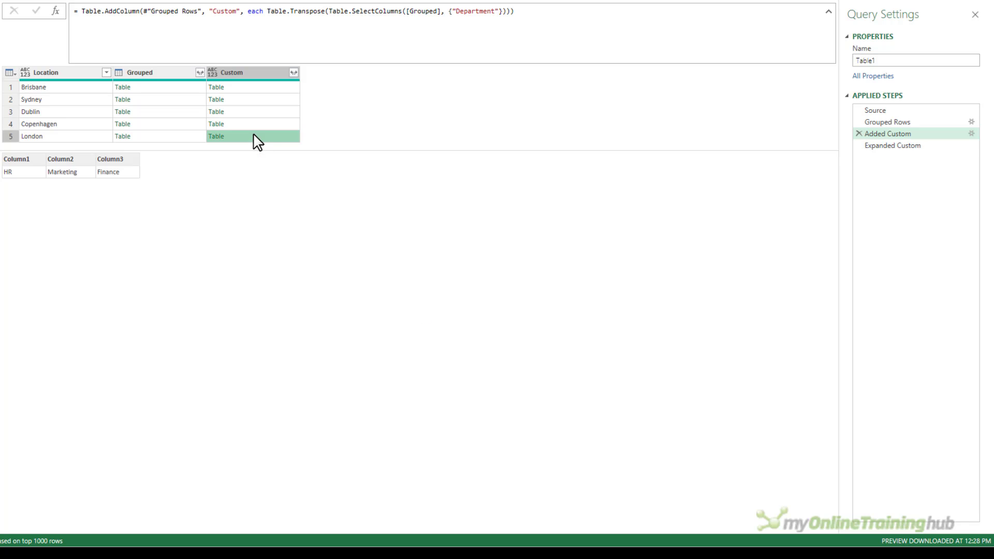
- Remove the Grouped column after the Expanded Custom step
left_click(875, 146)
left_click(151, 72)
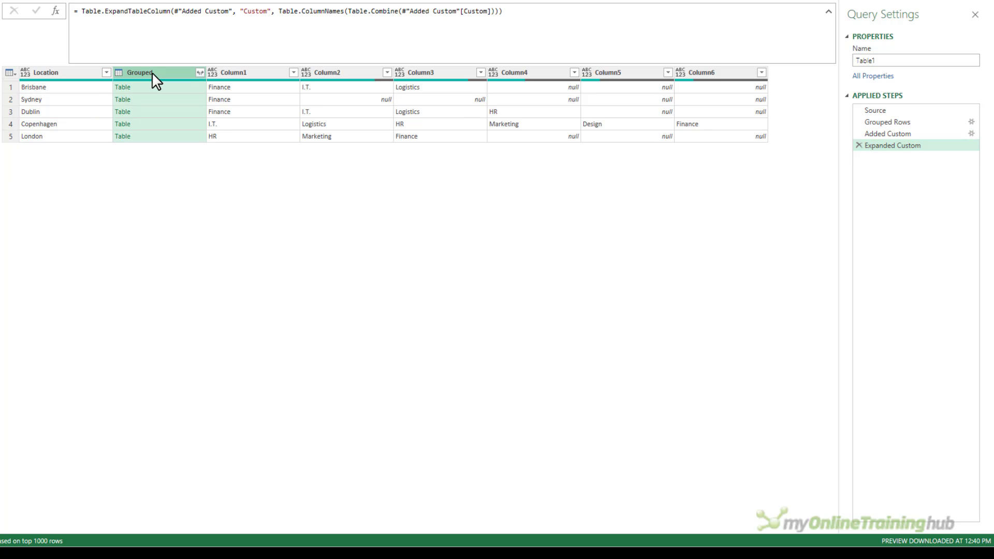
key("Delete")
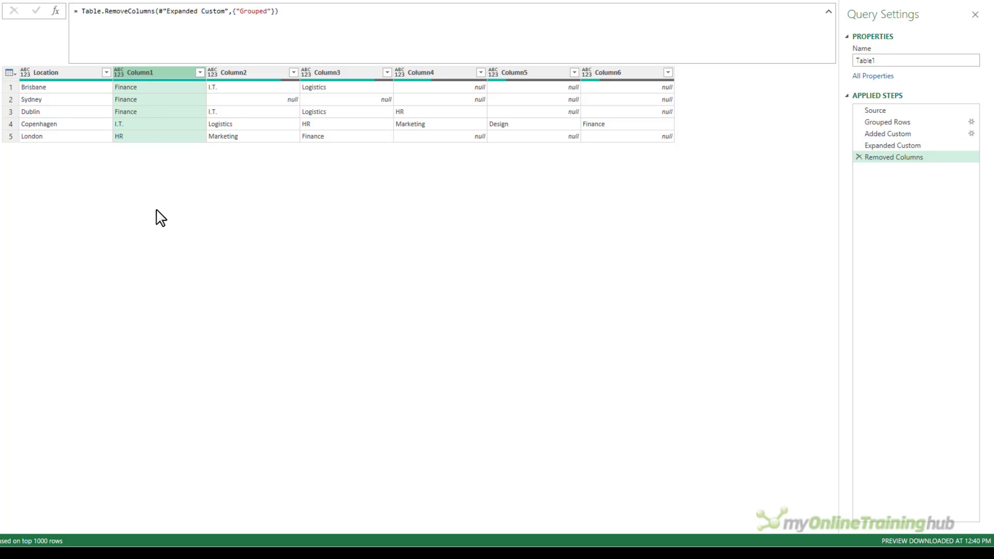
- Review the Source and Grouped Rows steps, previewing each location's grouped table of departments
left_click(872, 111)
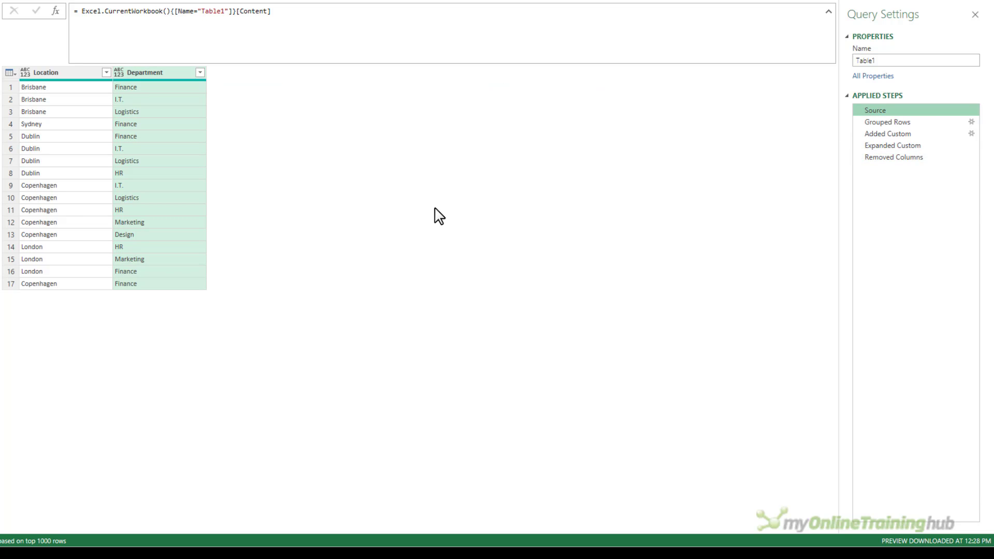
left_click(869, 122)
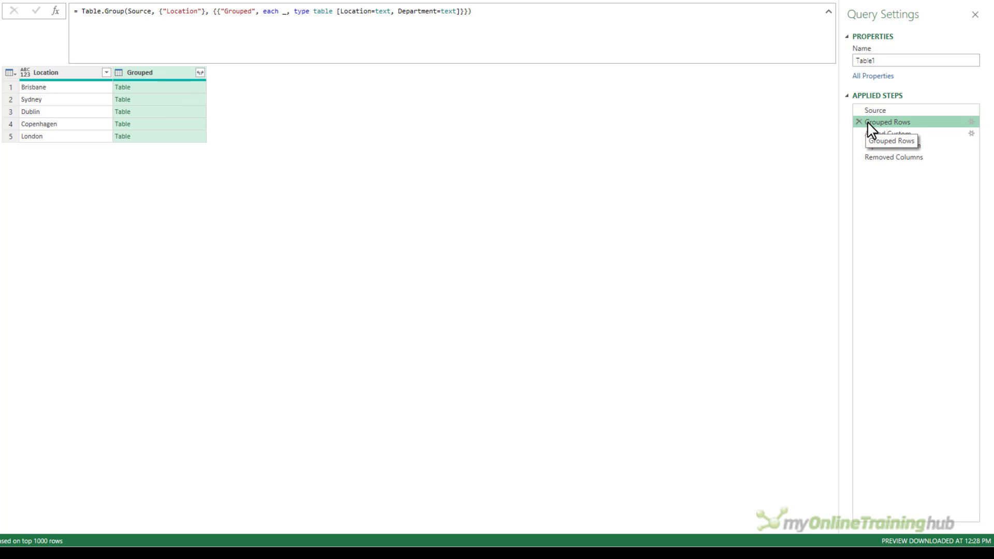
left_click(156, 91)
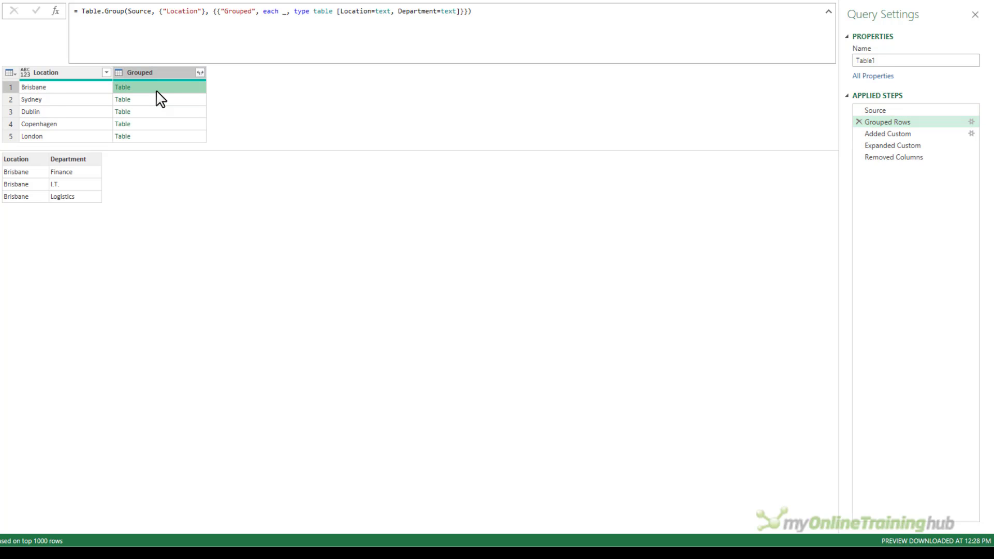
left_click(164, 100)
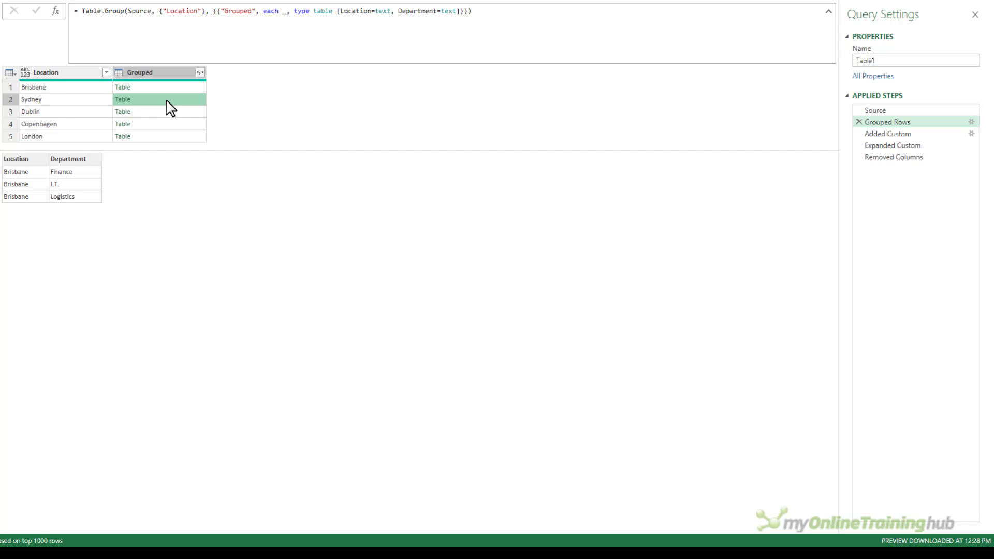
left_click(161, 111)
left_click(158, 125)
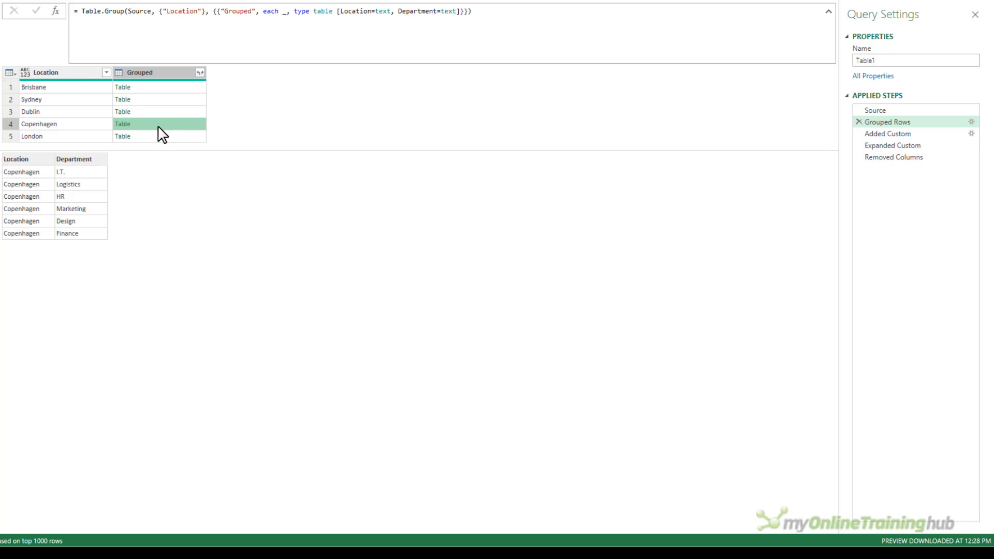
left_click(157, 137)
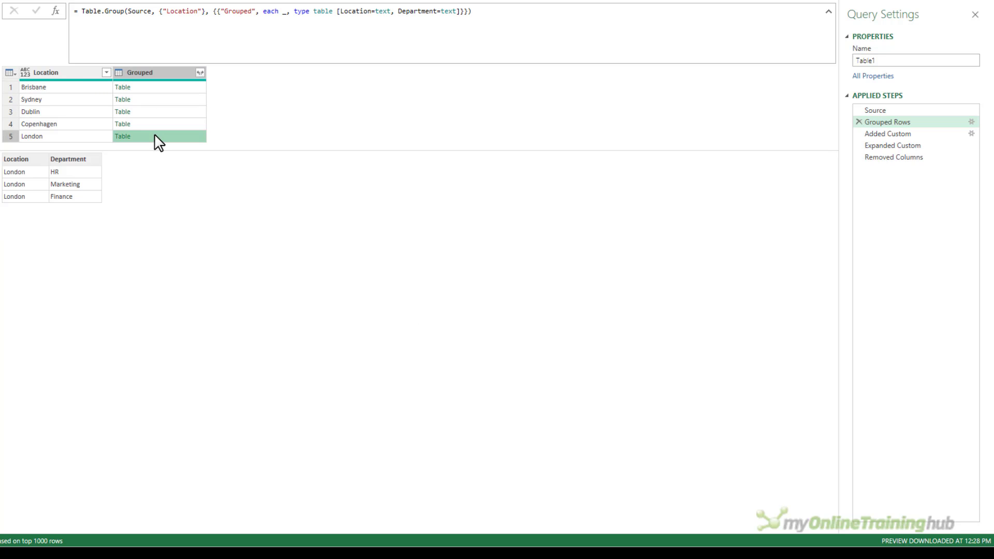
left_click(154, 124)
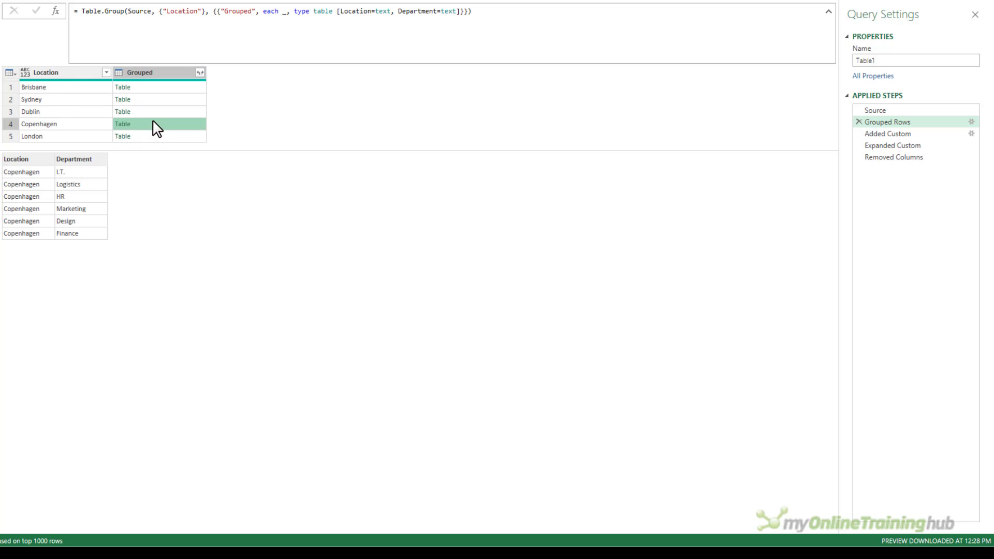
left_click(154, 112)
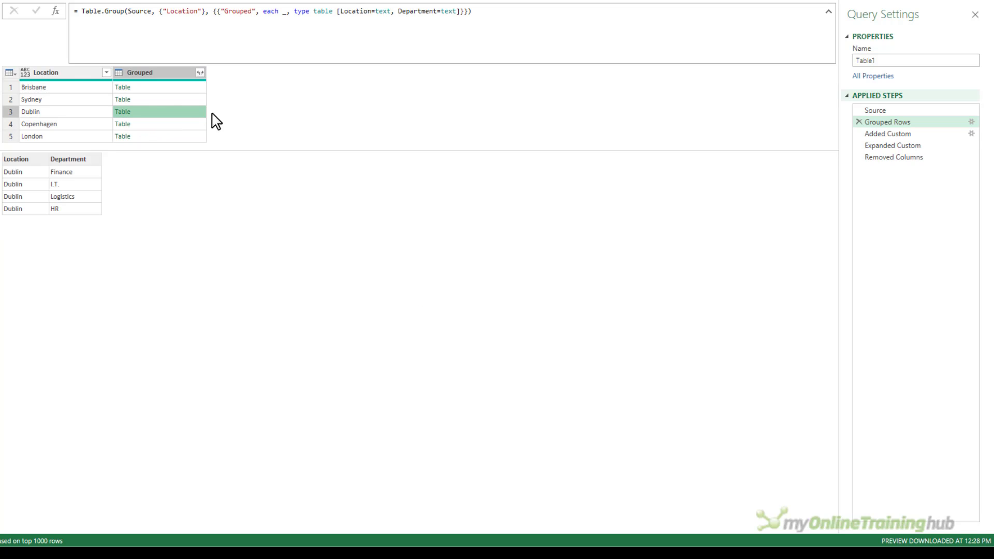
- Review the Added Custom, Expanded Custom and Removed Columns steps, previewing Brisbane's nested table in the Custom column
left_click(887, 137)
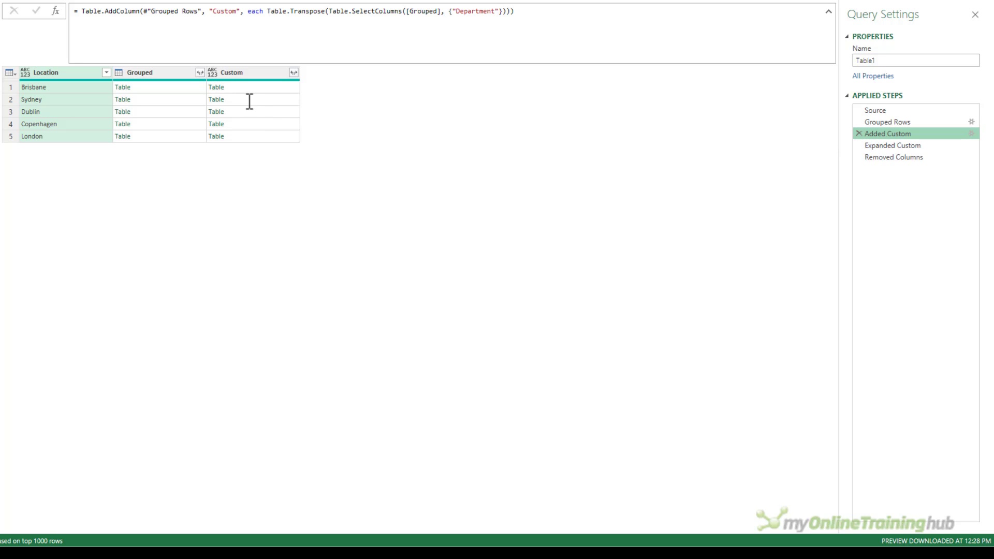
left_click(250, 87)
left_click(888, 133)
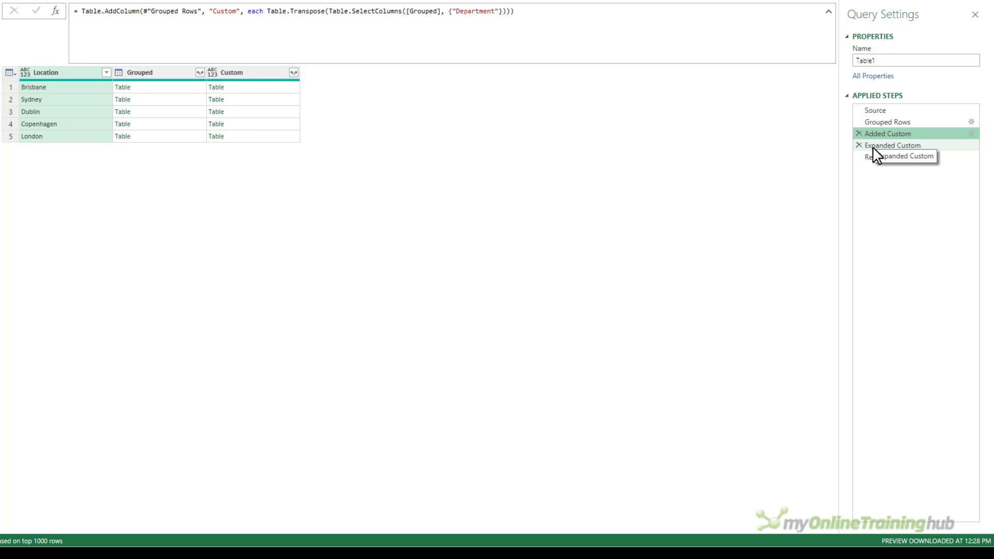
left_click(875, 147)
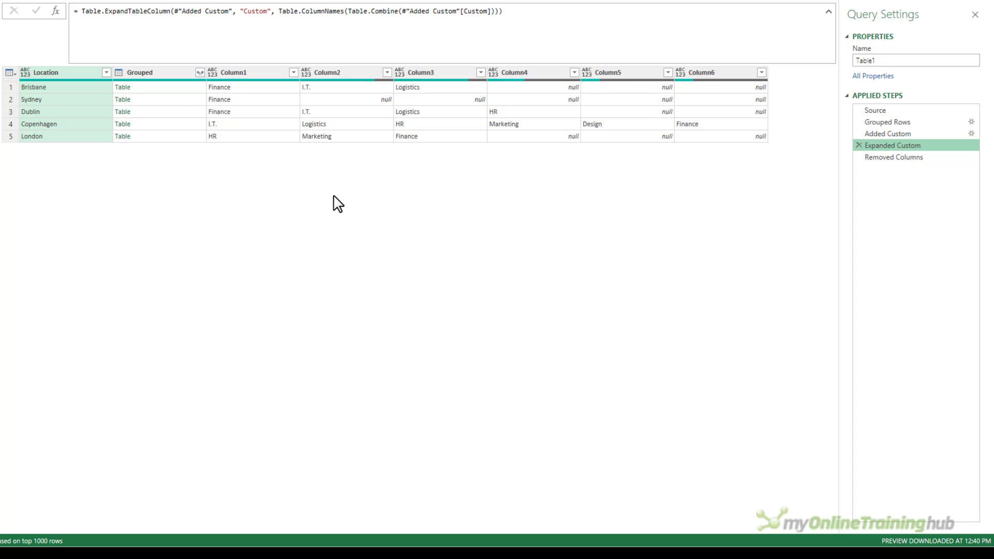
left_click(888, 158)
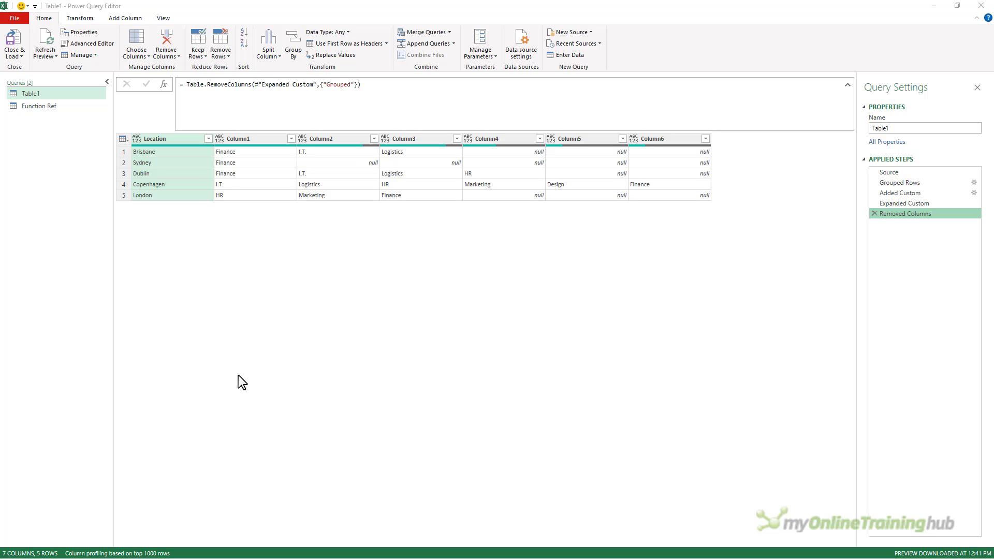
- Duplicate the Table1 query and rename the copy Table2
right_click(36, 94)
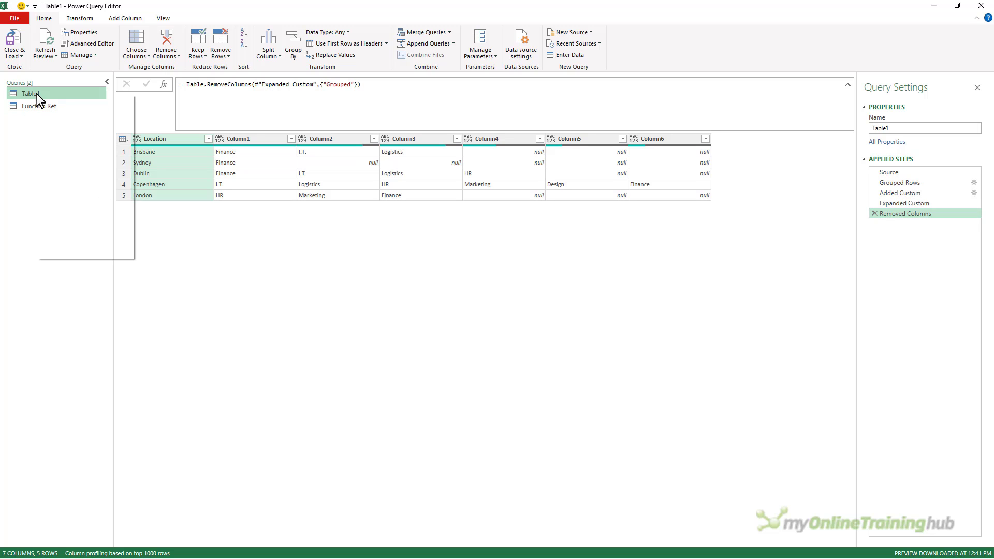
left_click(71, 154)
double_click(53, 119)
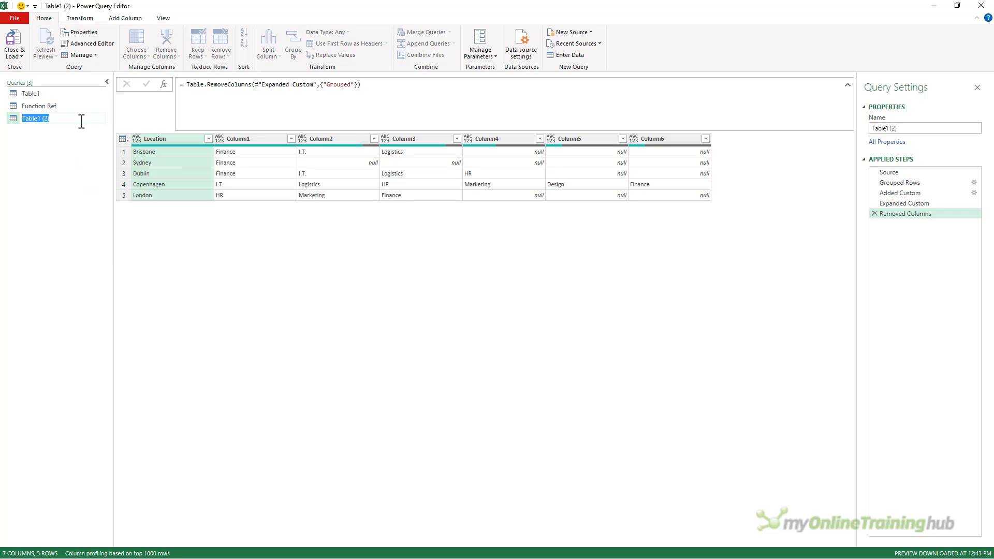
key("End")
key("BackSpace")
key("BackSpace")
key("BackSpace")
key("BackSpace")
key("BackSpace")
key("Return")
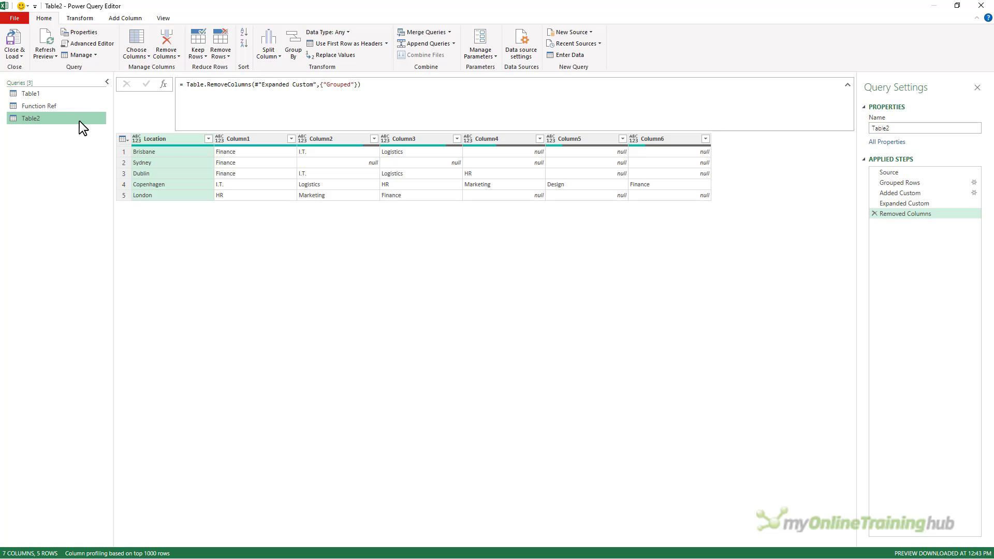
- Delete the Added Custom step and everything after it from Table2, and check the remaining Source and Grouped Rows steps
right_click(890, 195)
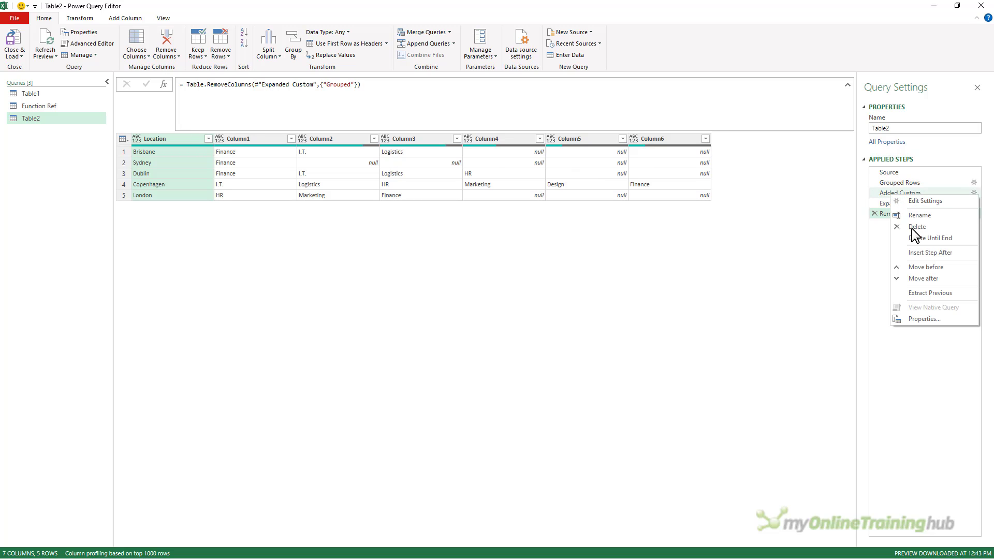
left_click(922, 244)
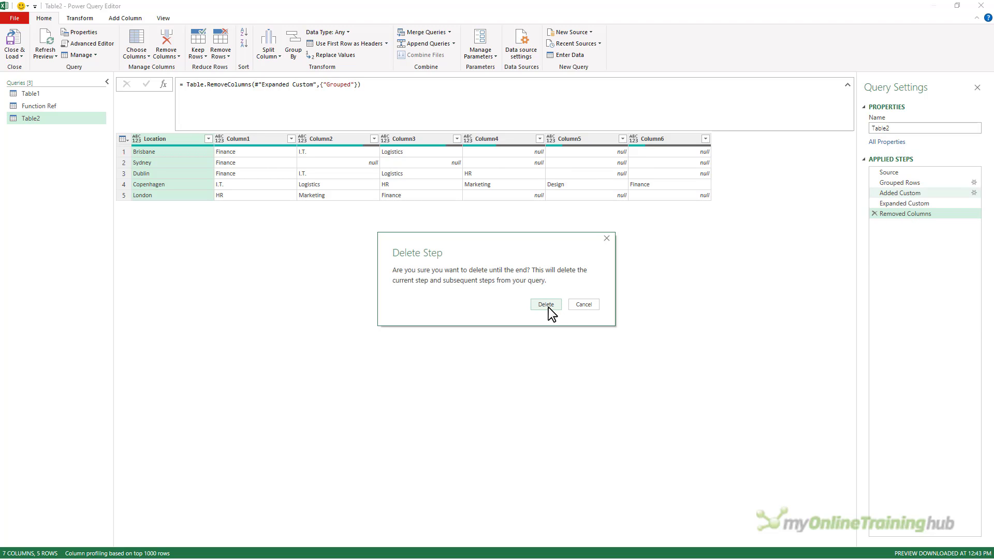
left_click(547, 304)
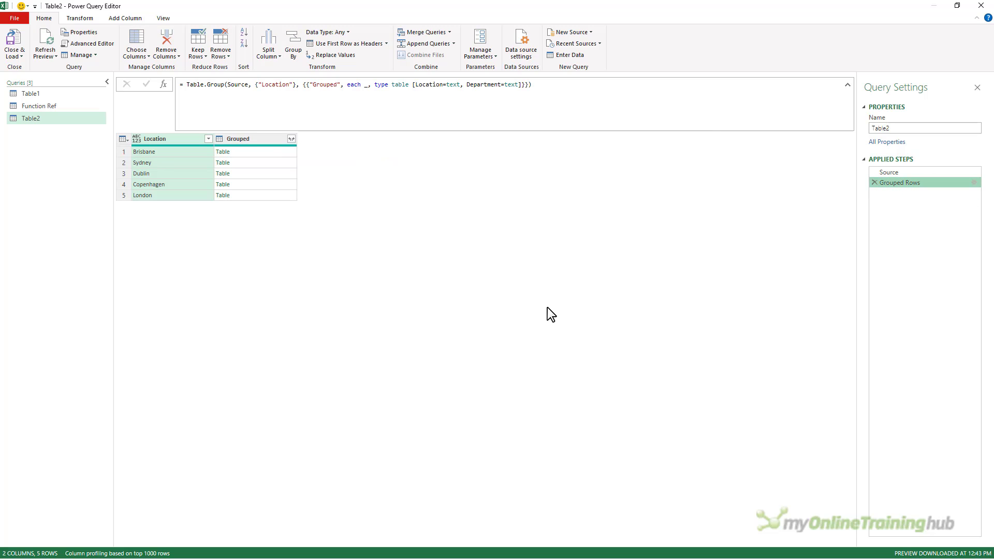
left_click(884, 171)
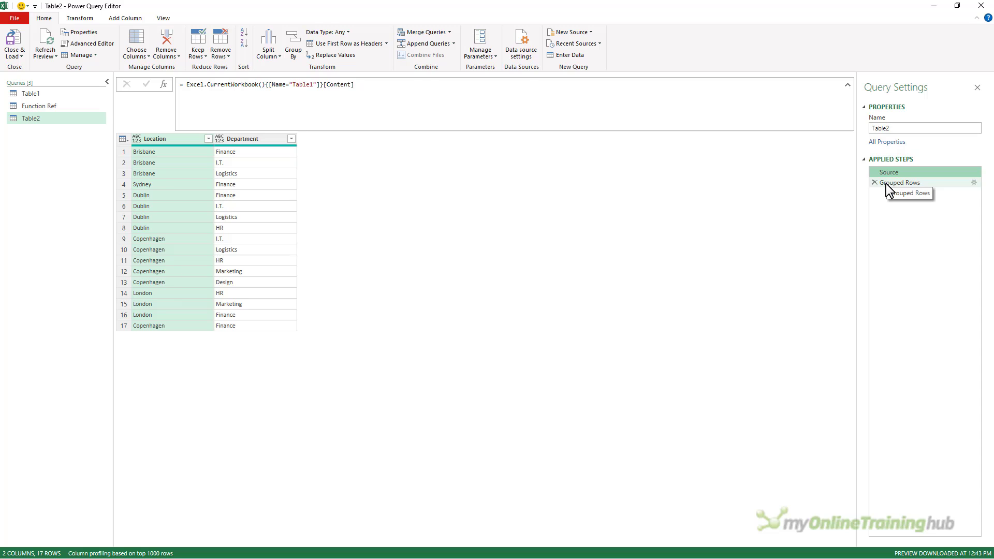
left_click(886, 183)
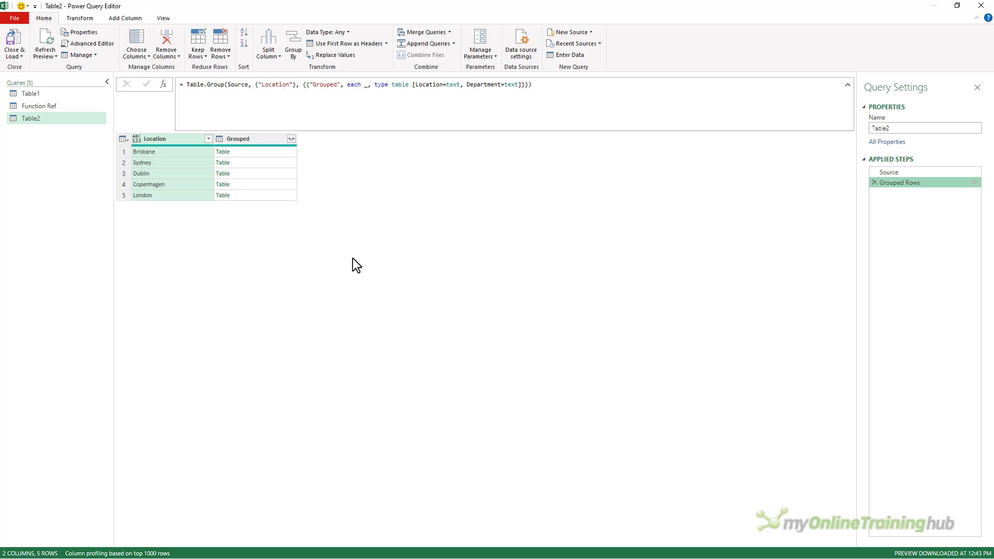
- In the Function Ref query, change the Name filter in the formula to "Text.Combine" and preview that function's documentation
left_click(42, 105)
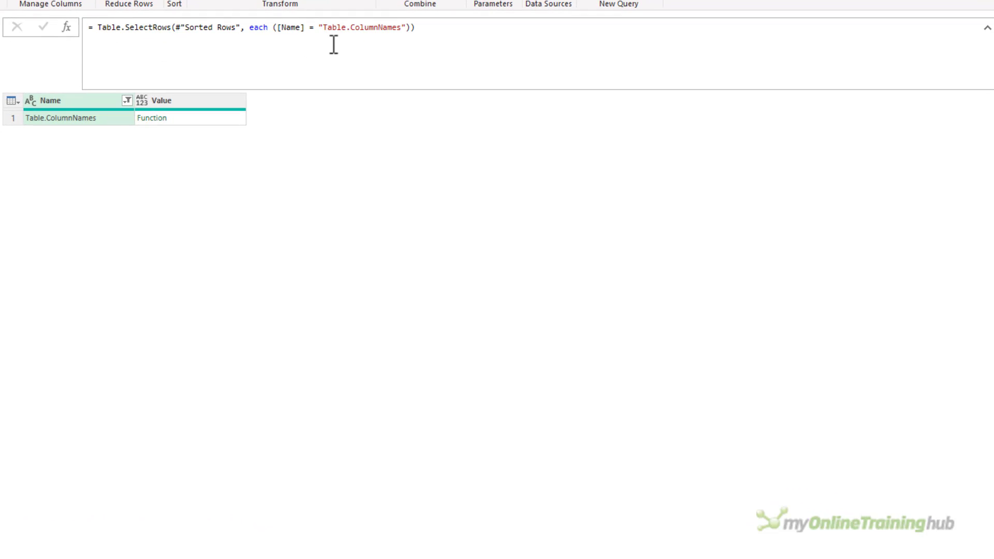
double_click(335, 45)
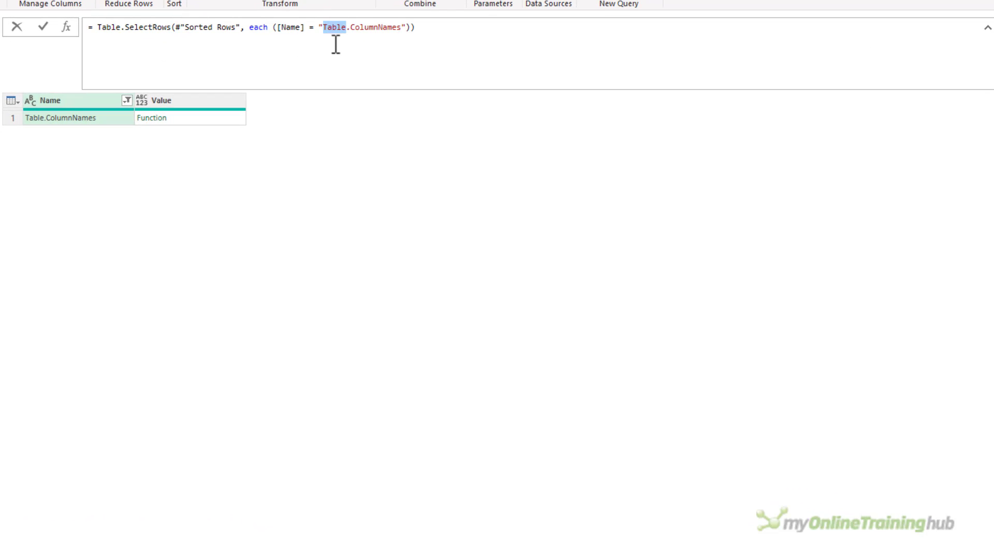
key("BackSpace")
key("Delete")
key("Delete")
key("Delete")
key("Delete")
key("Delete")
key("Delete")
key("Delete")
key("Delete")
key("Delete")
key("Delete")
key("Delete")
key("Delete")
type("T")
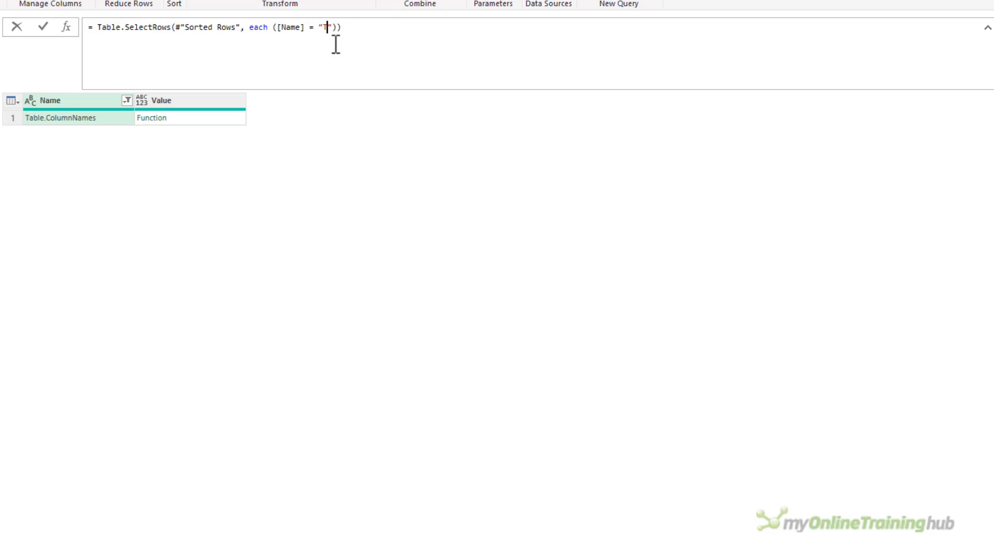
type("ext.Combine")
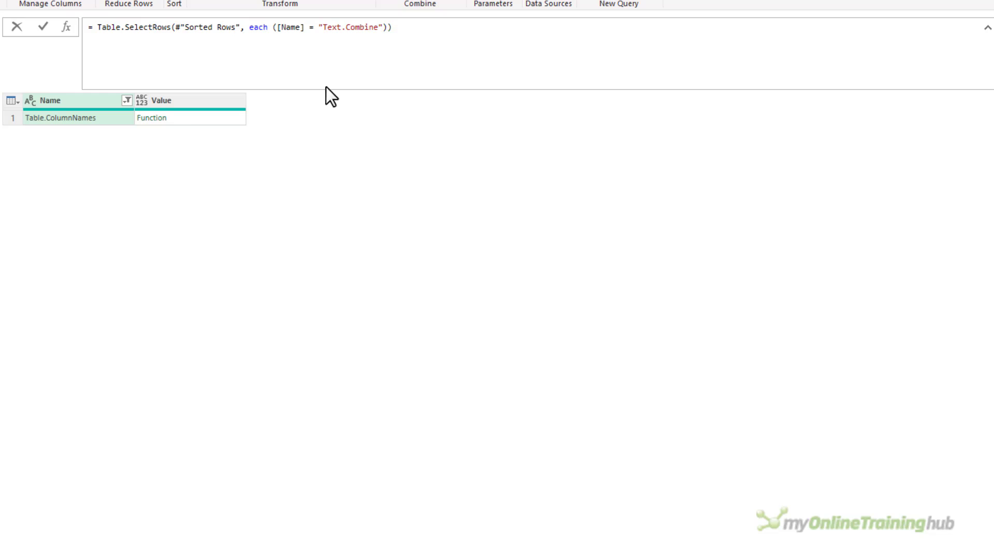
key("Return")
left_click(191, 119)
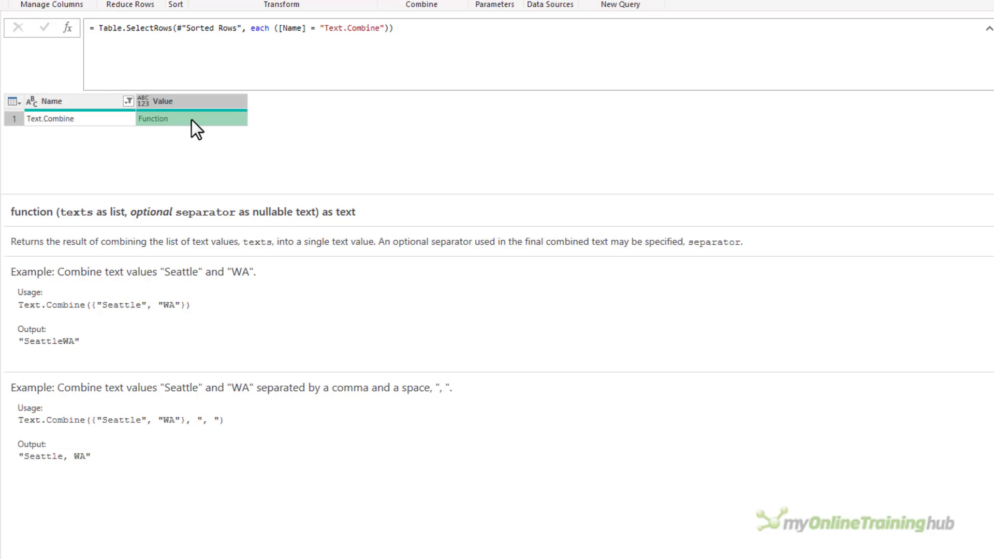
- In the Table2 query, add a custom column with the formula Text.Combine([Grouped][Department])
left_click(42, 168)
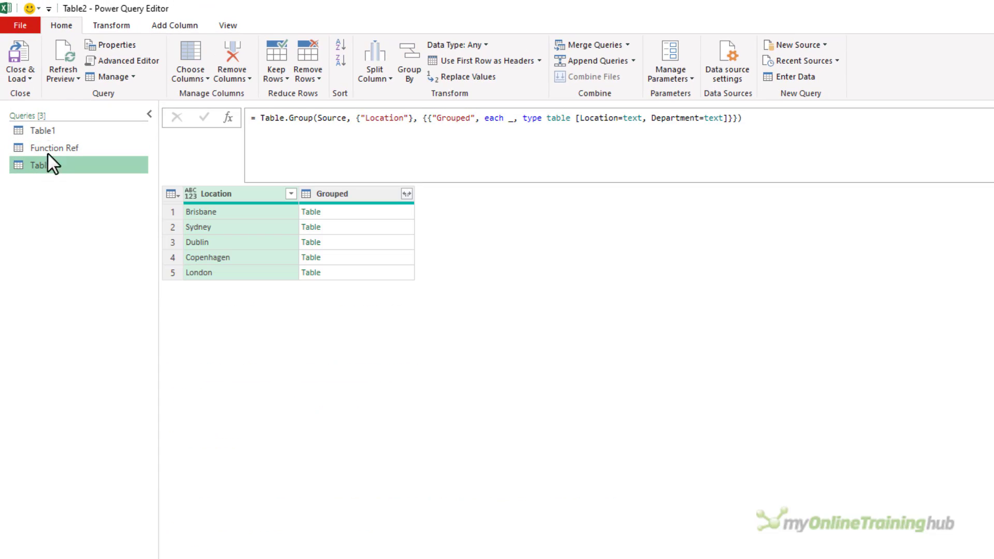
scroll(74, 75, "down", 2)
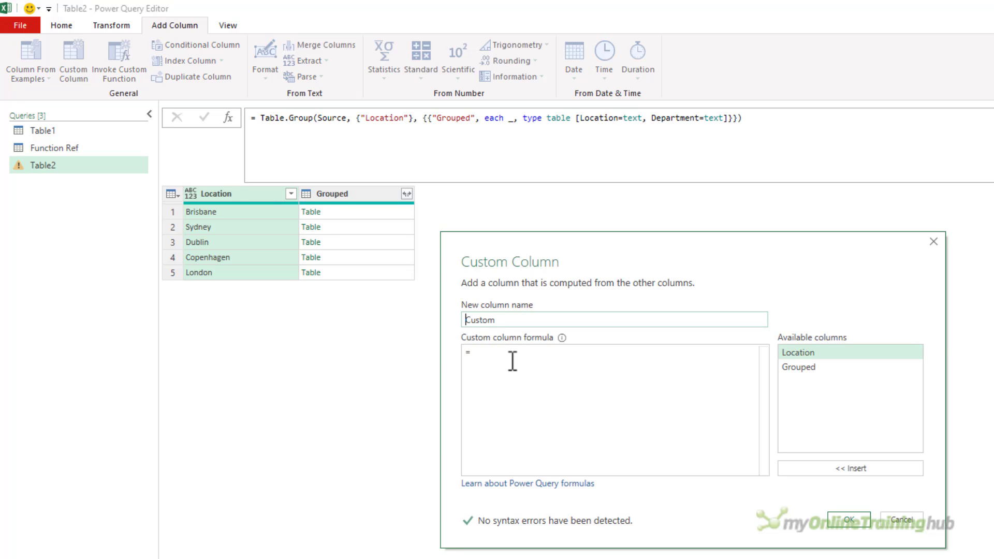
type("Text.")
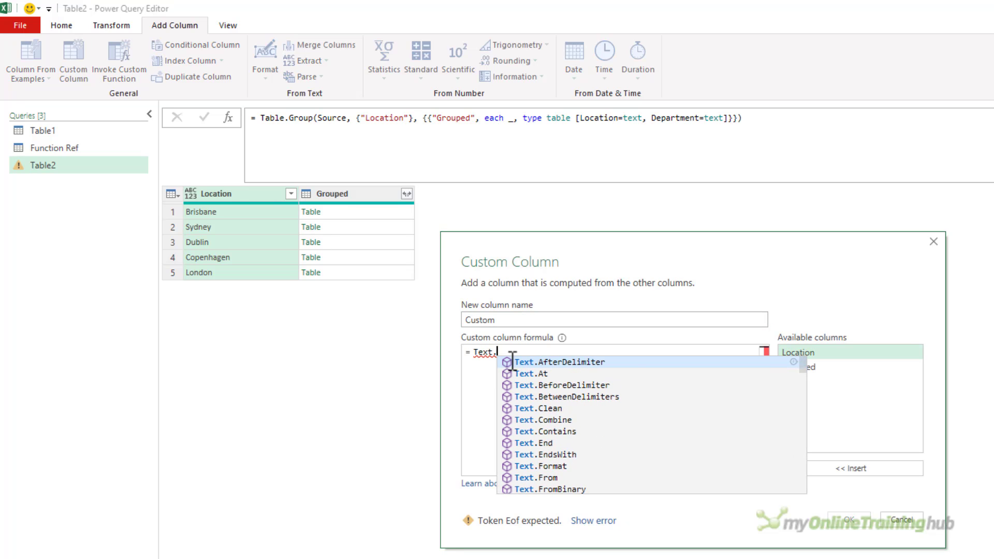
type("Combine(")
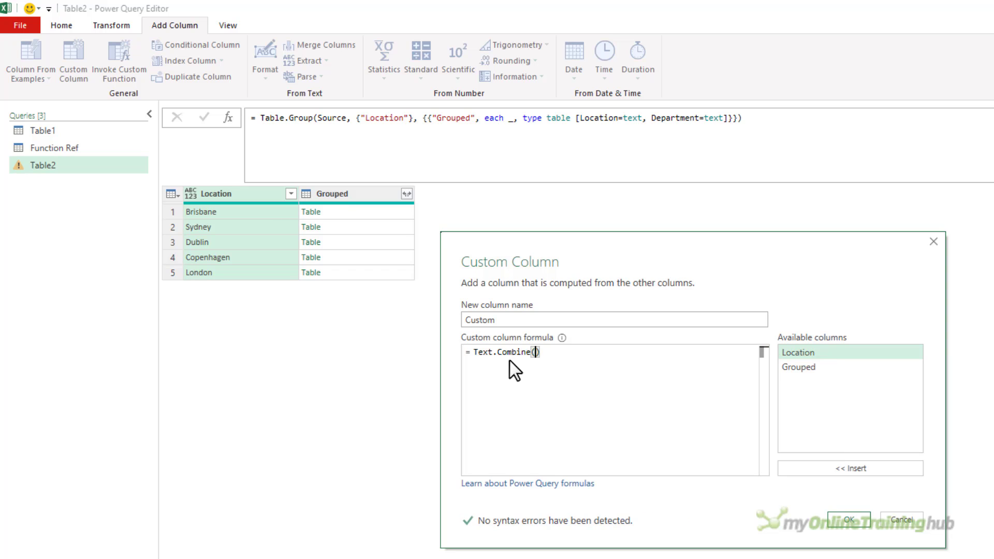
double_click(793, 366)
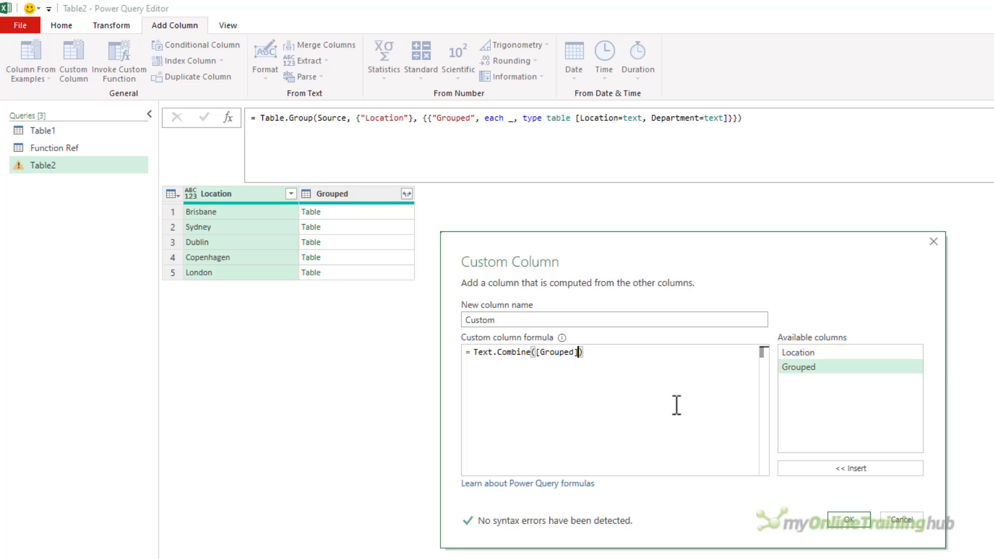
type("[Department")
left_click(849, 519)
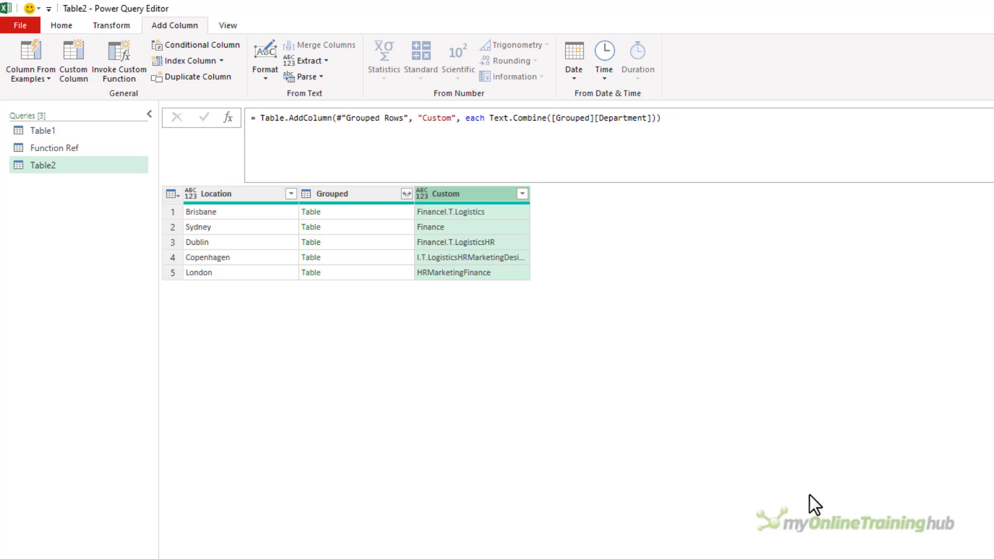
- Check Brisbane's grouped table and combined text, and add "," as the separator argument in the custom column's Text.Combine formula
left_click(362, 212)
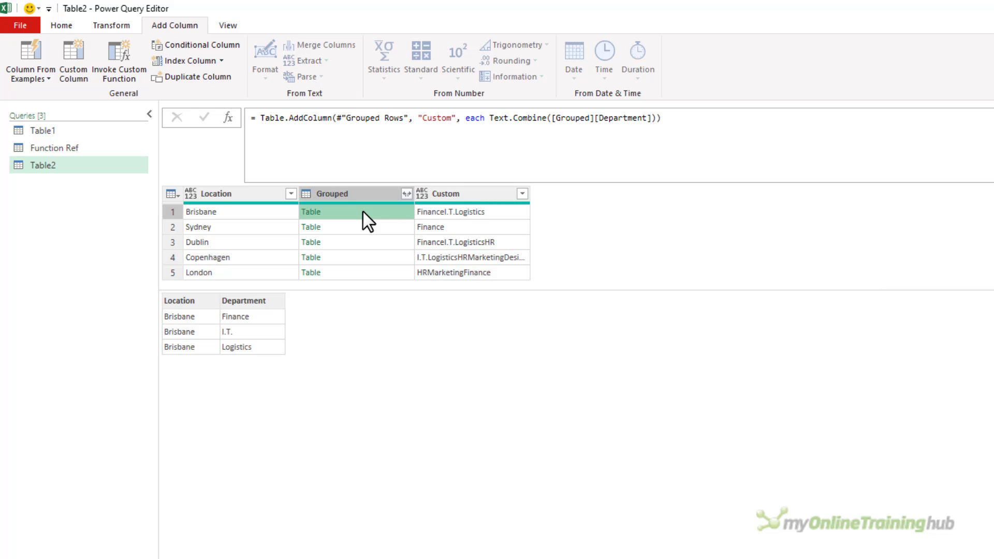
left_click(487, 212)
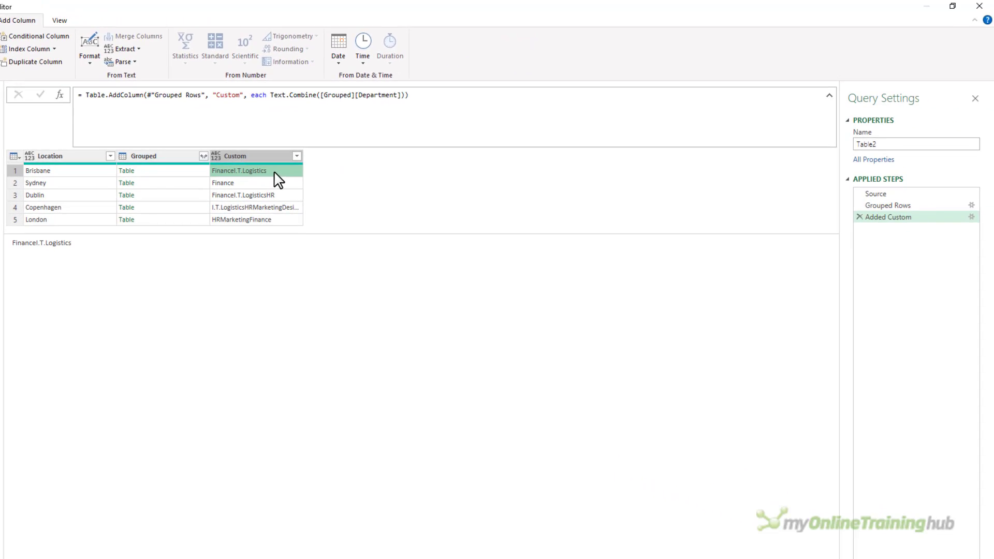
left_click(972, 217)
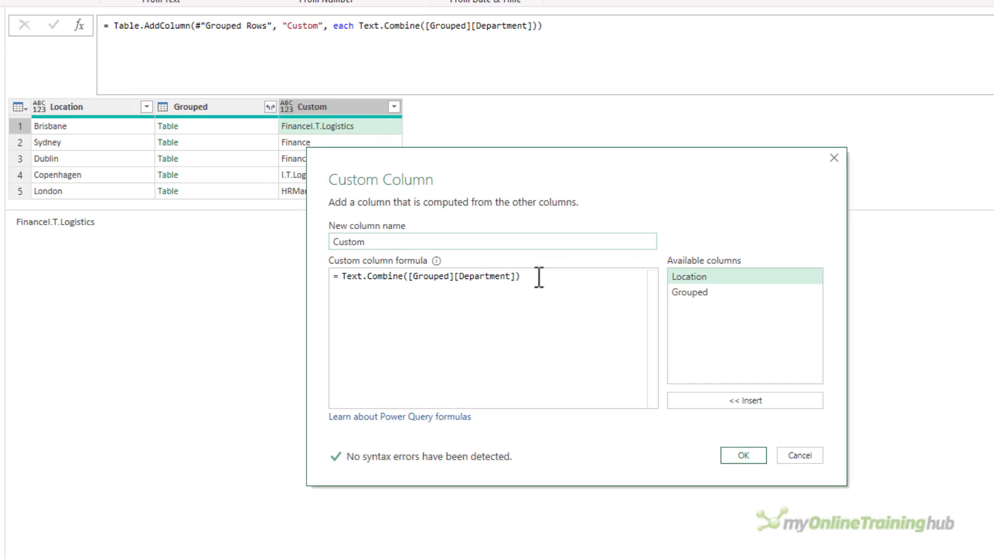
left_click(539, 277)
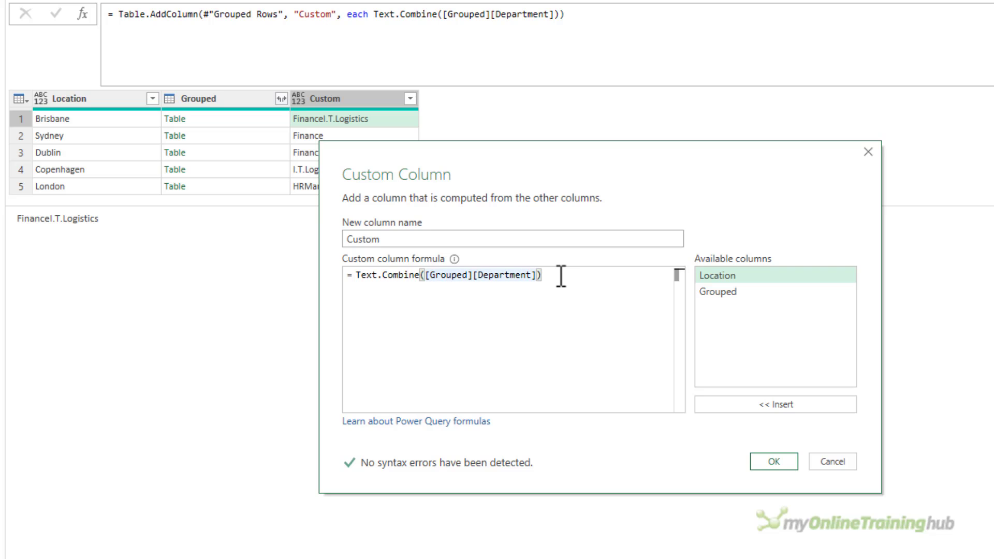
type(",\"")
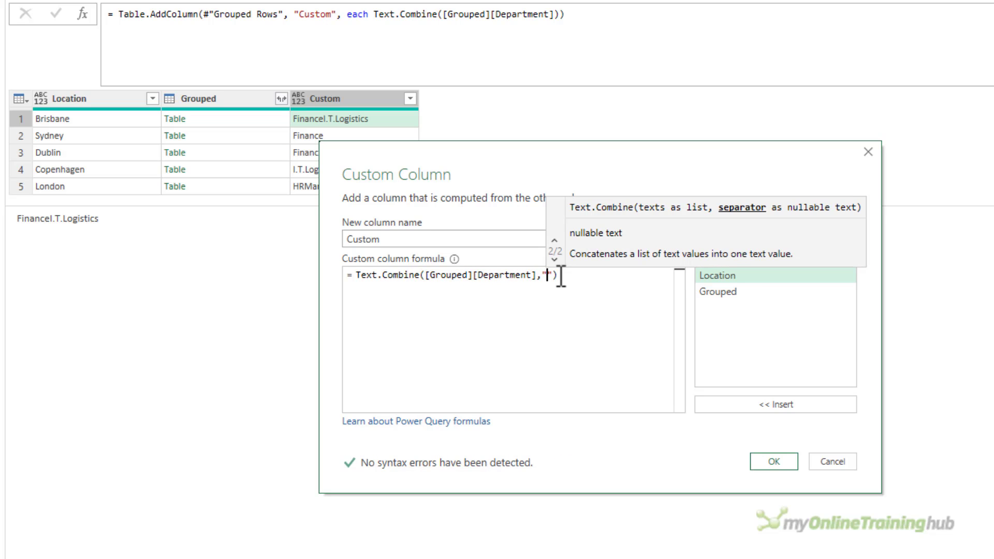
type(",")
left_click(774, 461)
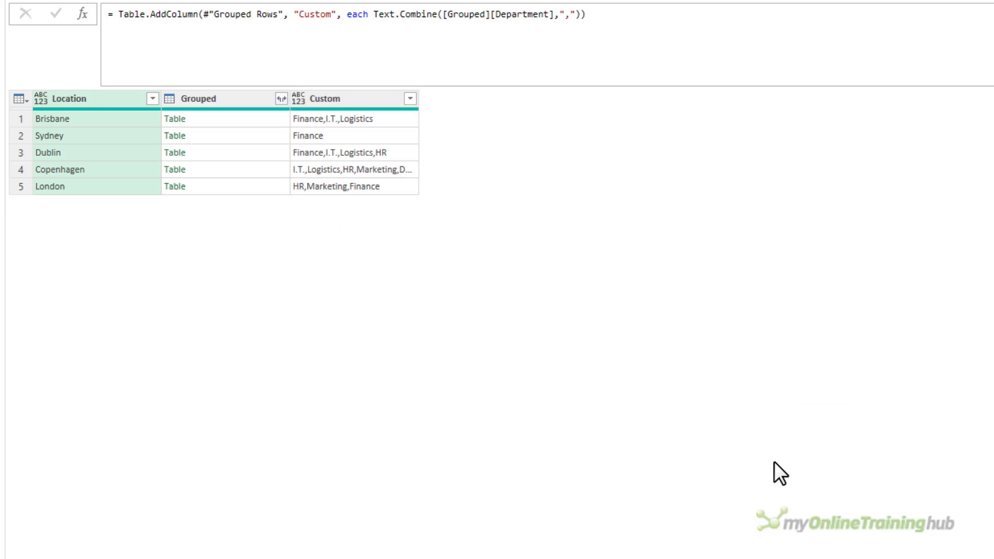
- Start splitting the Custom column by delimiter, choosing Comma as the delimiter
right_click(337, 98)
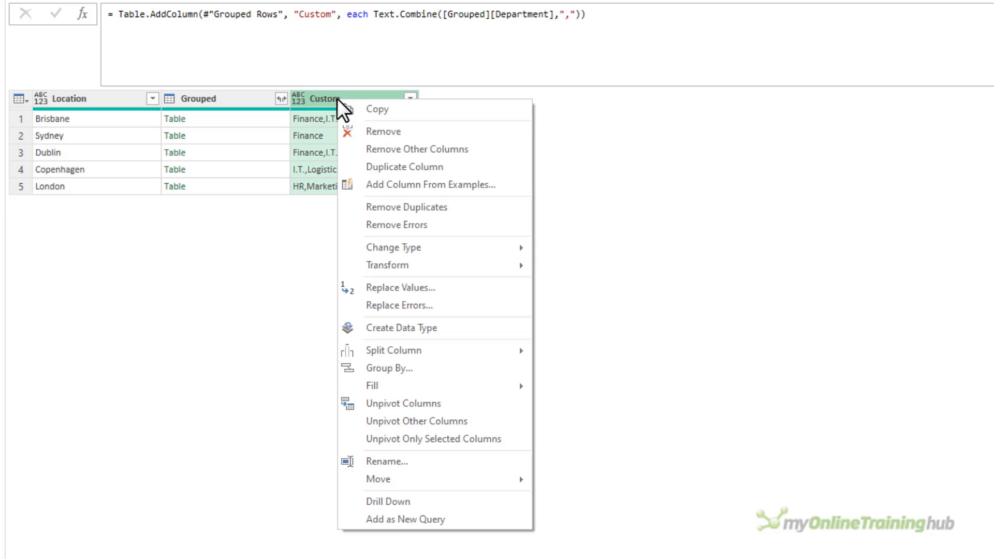
mouse_move(479, 350)
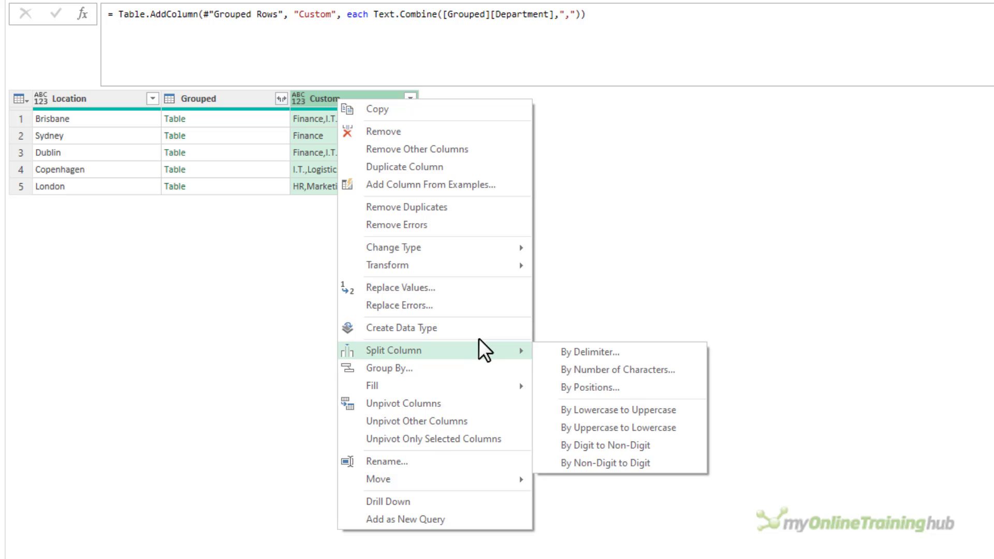
left_click(583, 354)
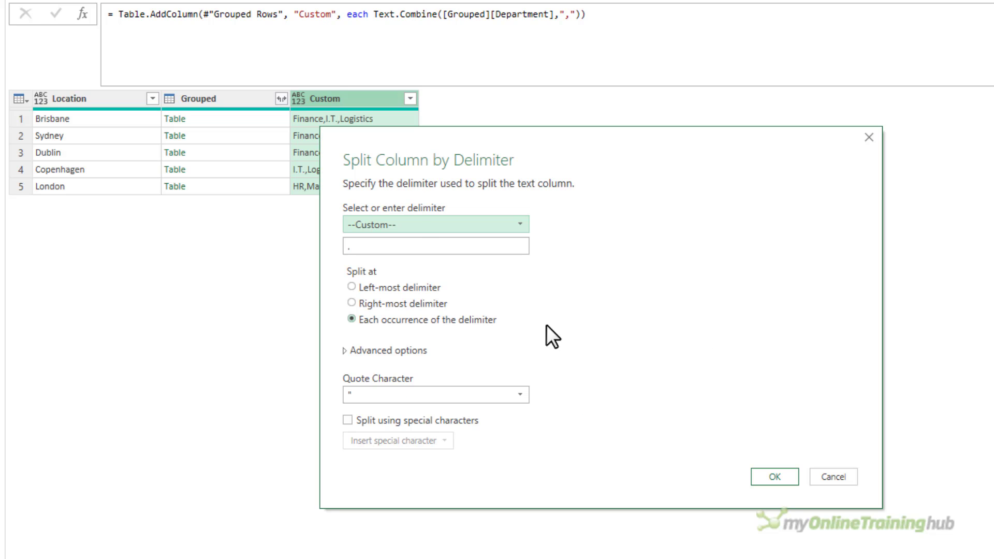
left_click(399, 224)
left_click(393, 258)
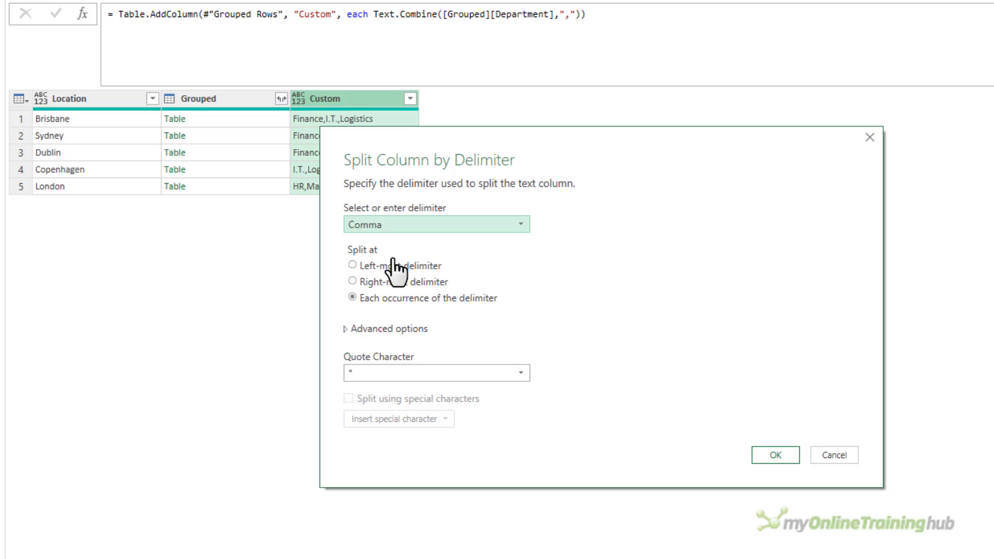
- Split the Custom column at each comma occurrence into 2 columns using the advanced options
key("Tab")
key("Tab")
key("space")
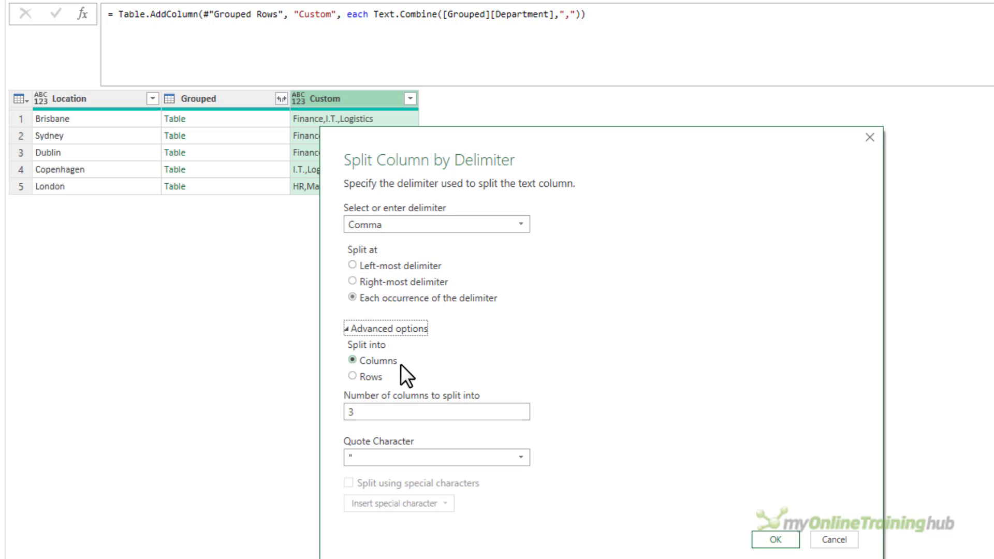
left_click(393, 413)
key("BackSpace")
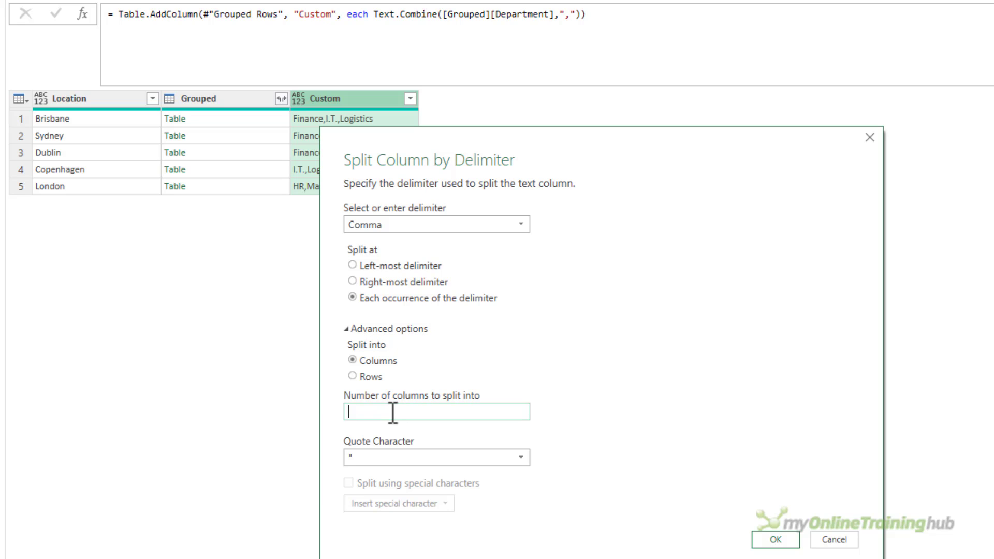
left_click(769, 534)
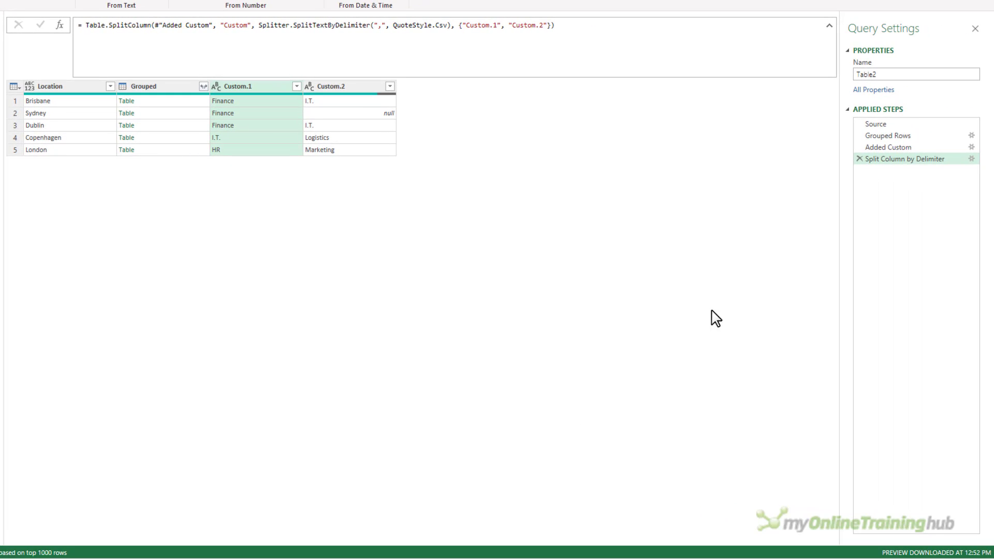
- Reopen the Split Column by Delimiter step's settings and check its advanced option for the number of columns
left_click(972, 159)
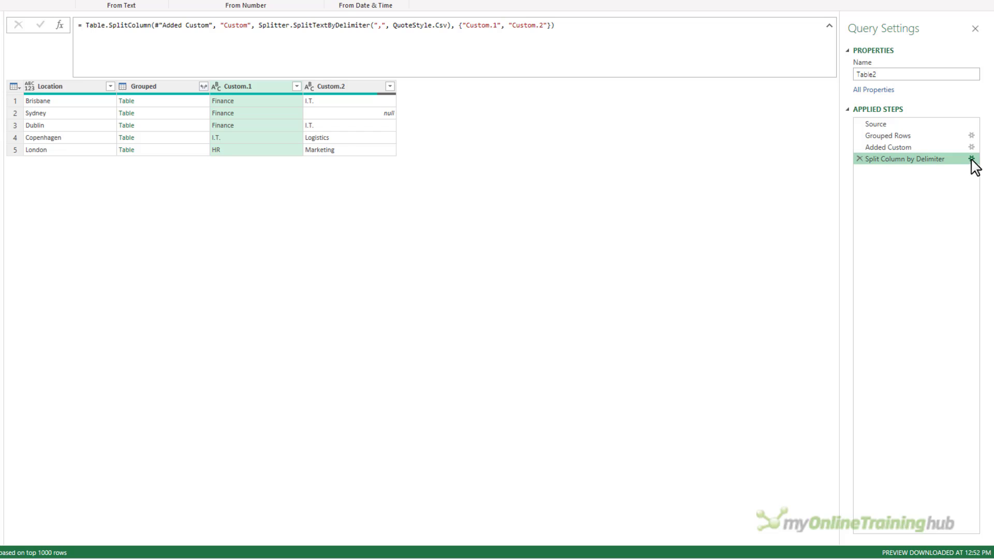
left_click(251, 260)
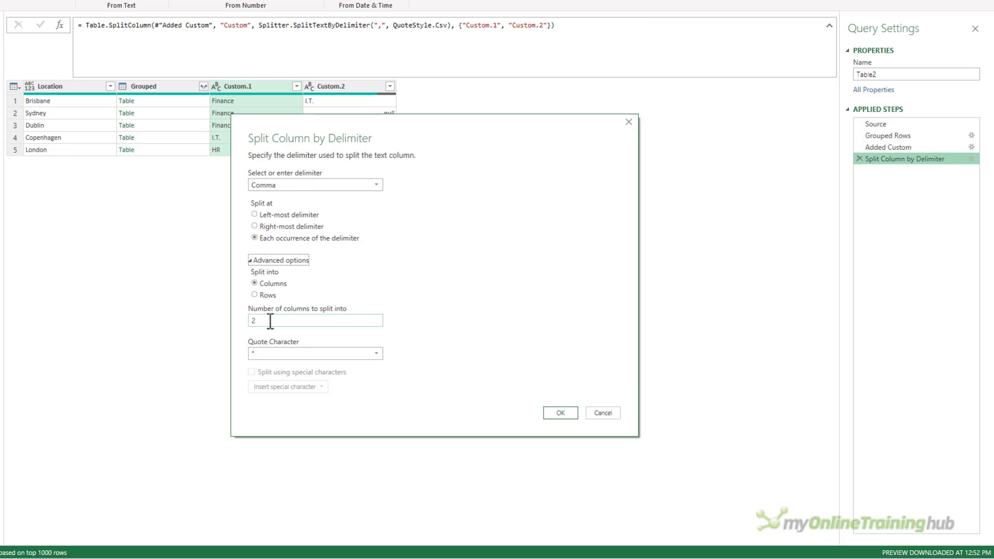
key("Return")
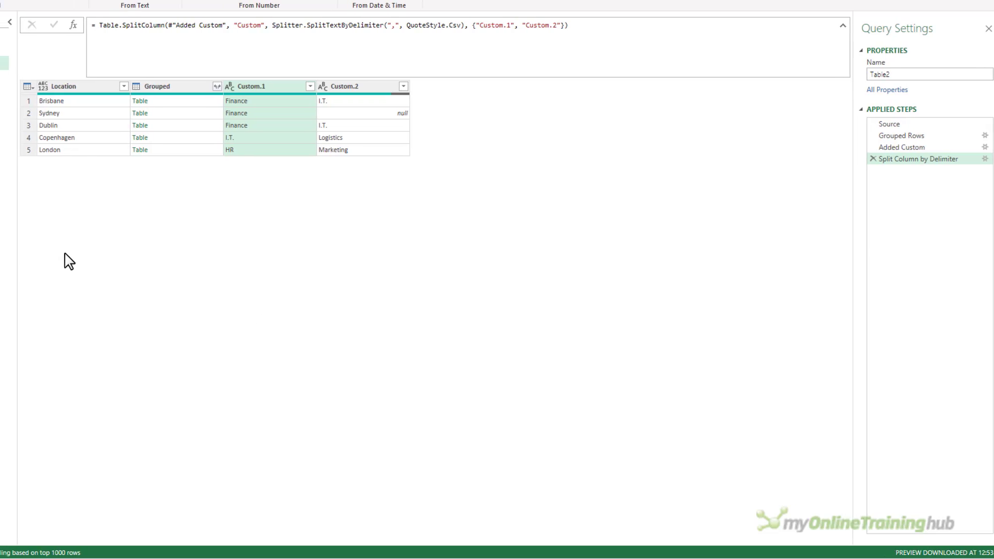
- In the Function Ref query, change the Name filter in the formula to "Table.SplitColumn" and preview that function's documentation
left_click(37, 50)
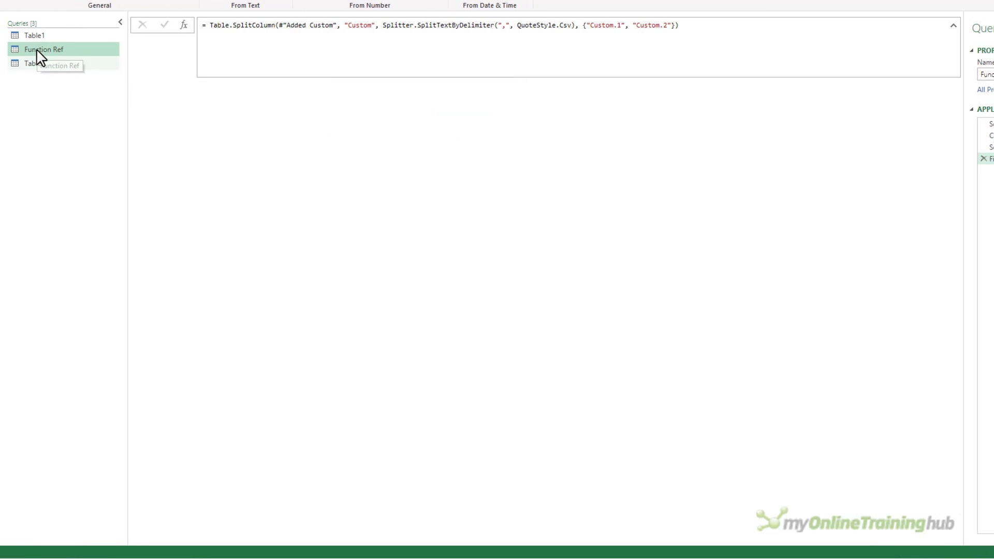
left_click(369, 34)
key("End")
key("Left")
key("Left")
key("Left")
key("BackSpace")
key("BackSpace")
key("BackSpace")
key("BackSpace")
key("BackSpace")
key("BackSpace")
key("BackSpace")
key("BackSpace")
key("BackSpace")
key("BackSpace")
key("BackSpace")
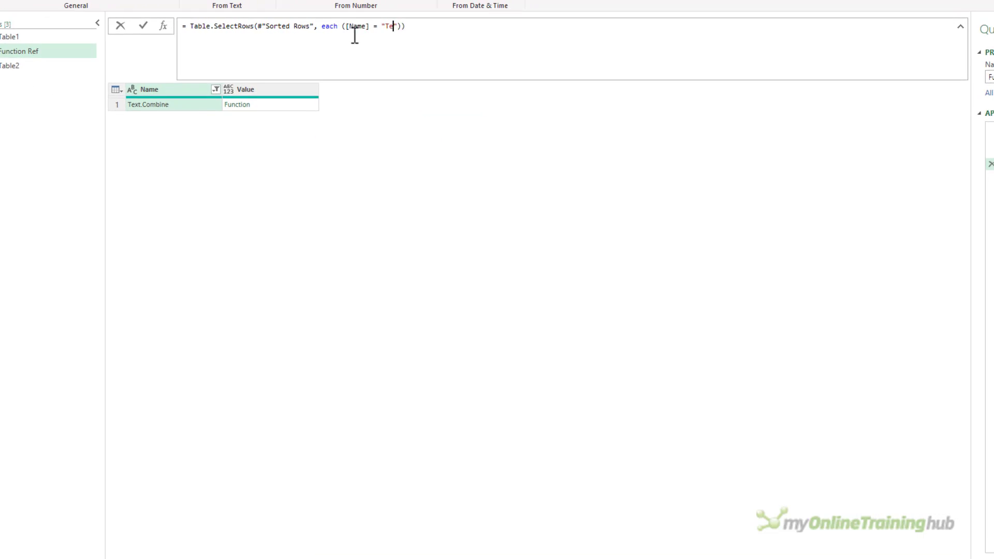
type("able.")
type("SplitColumn")
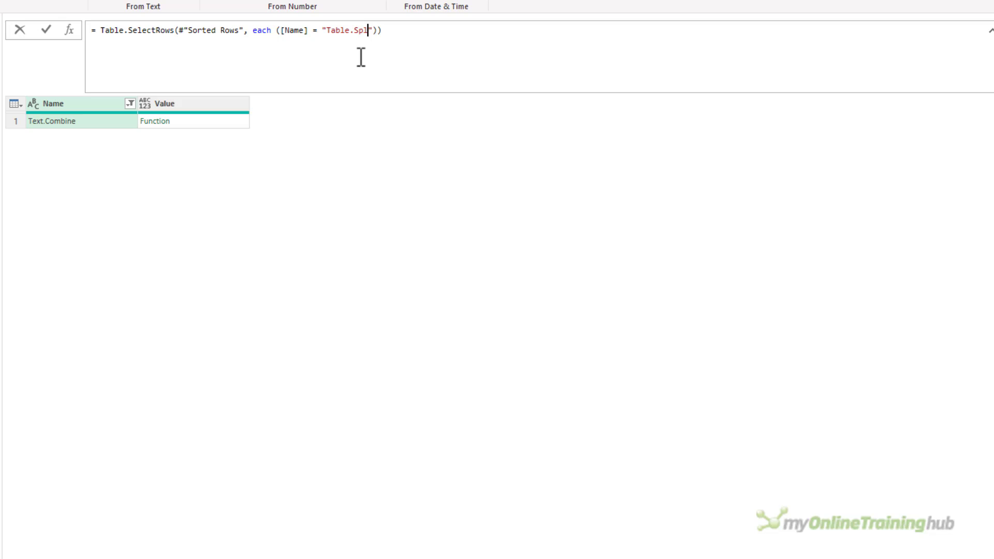
key("Return")
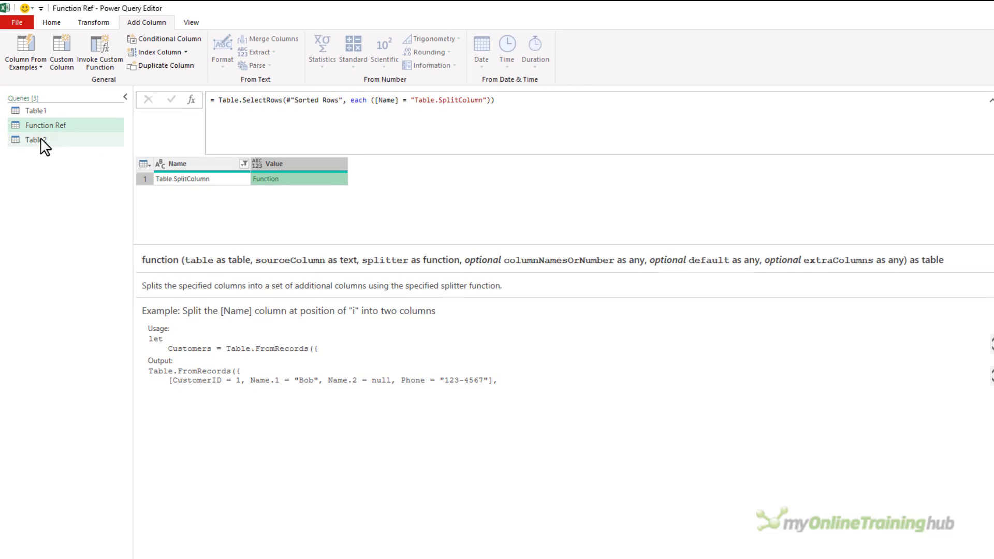
- In the Table2 query, compare the Added Custom and Split Column by Delimiter results, widening the Custom column to read its full text
left_click(40, 139)
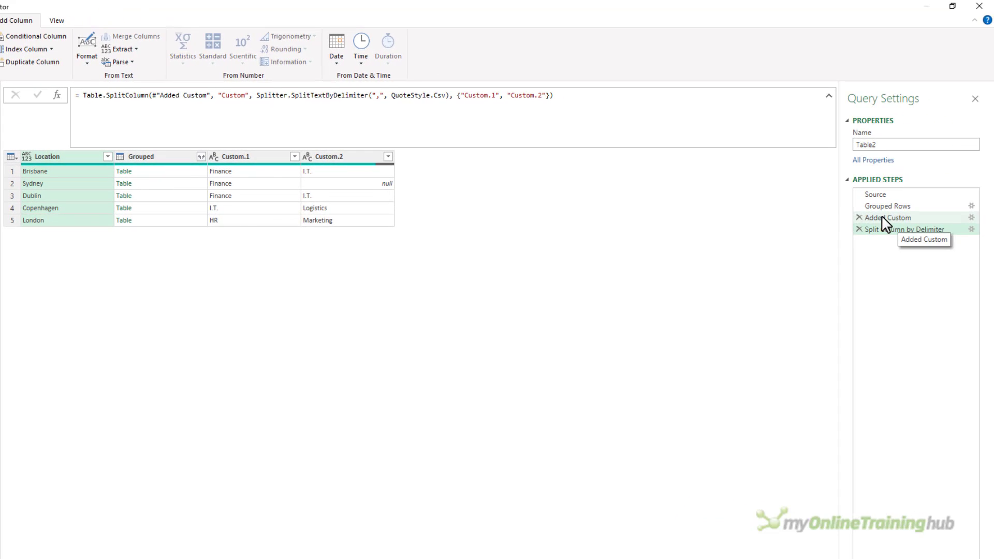
left_click(885, 218)
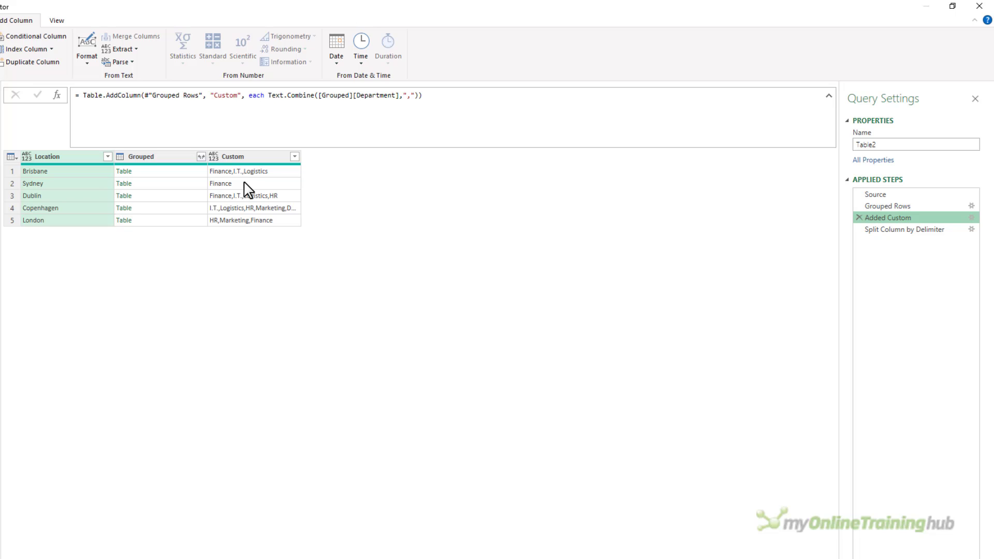
left_click_drag(301, 156, 337, 175)
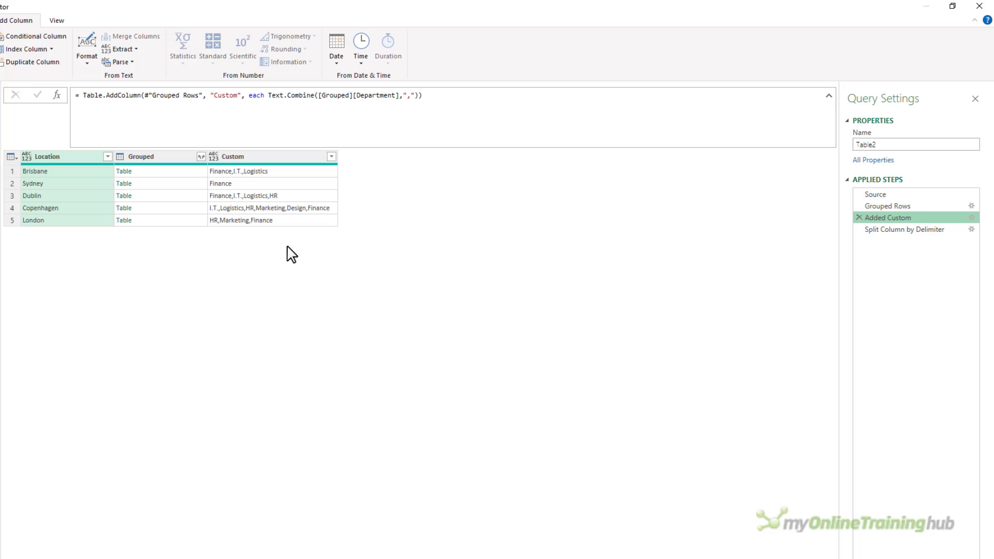
left_click(900, 231)
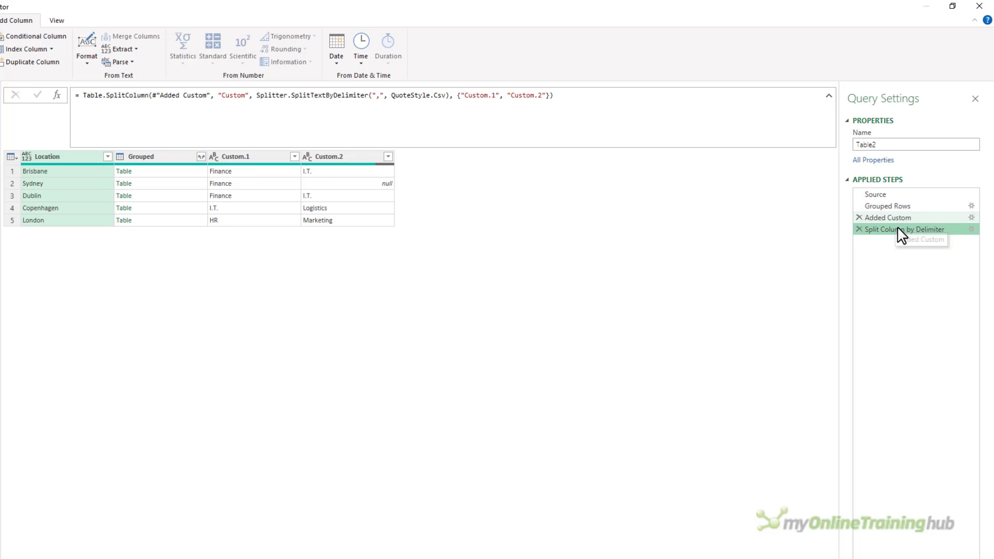
- Insert a custom column named Count after the Added Custom step with the formula Text.Length(Text.Select([Custom] , ","))
left_click(890, 219)
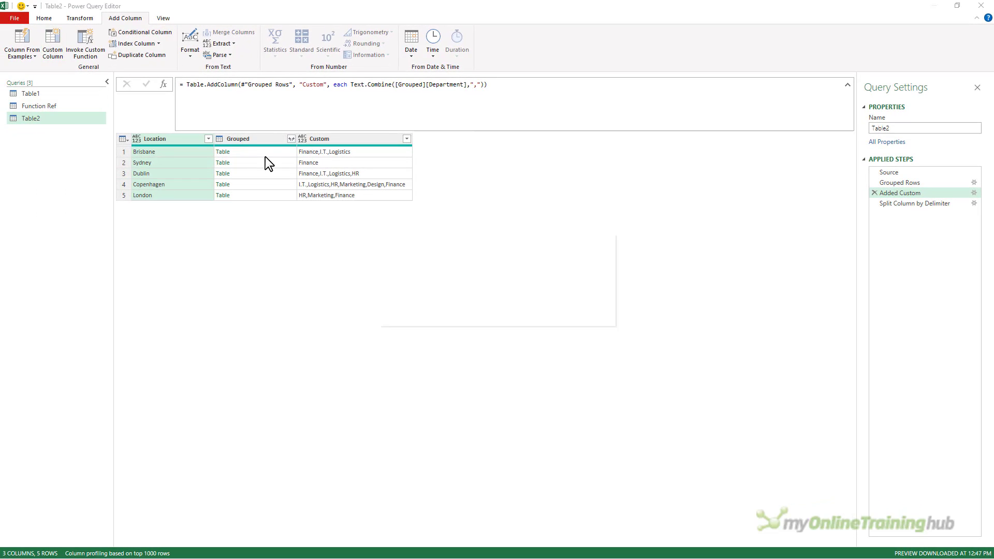
left_click(547, 306)
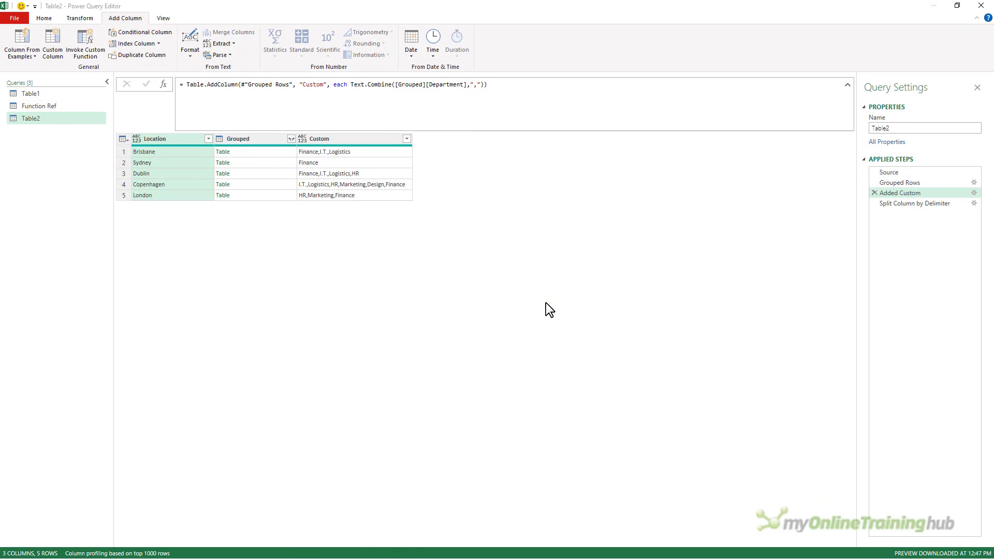
type("Count")
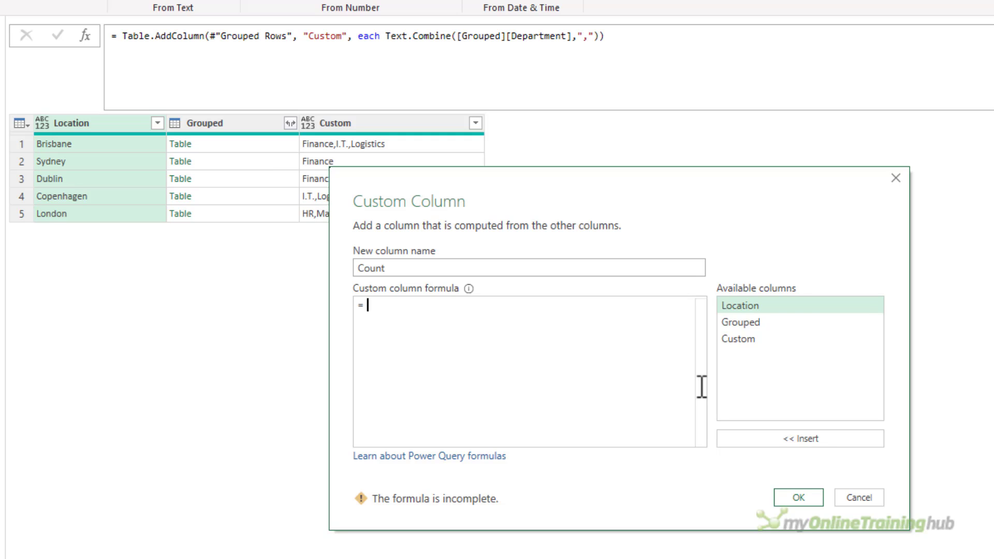
type("Text")
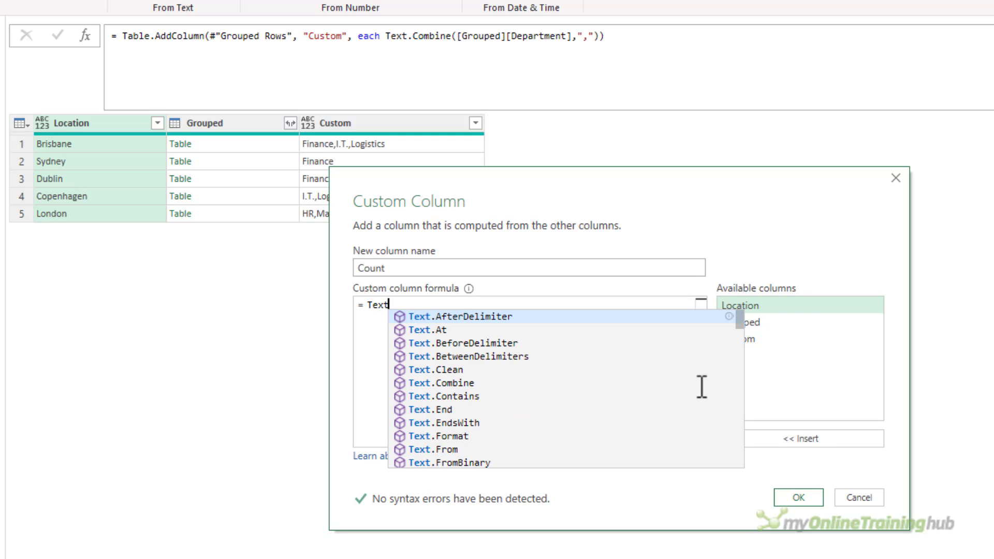
type(".Length(")
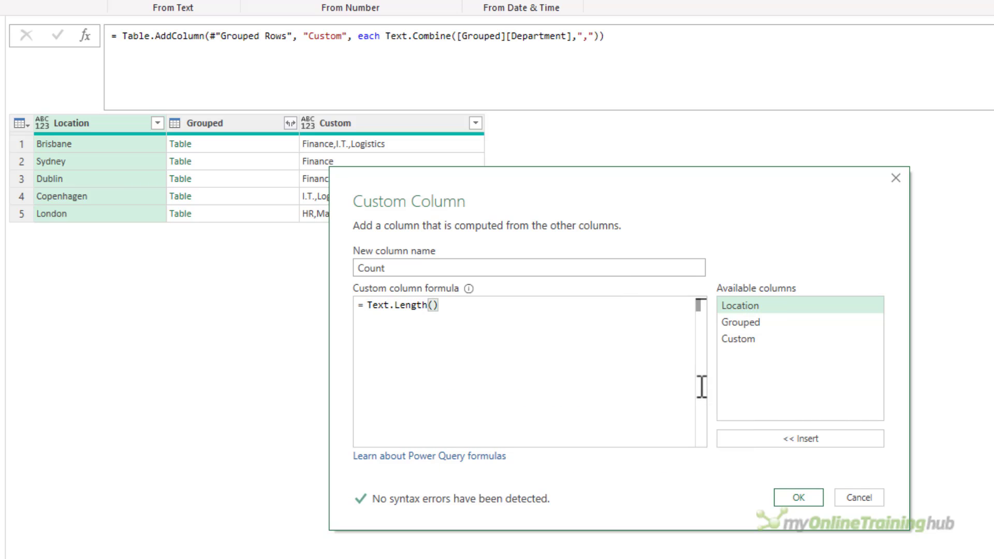
type("Text.Select")
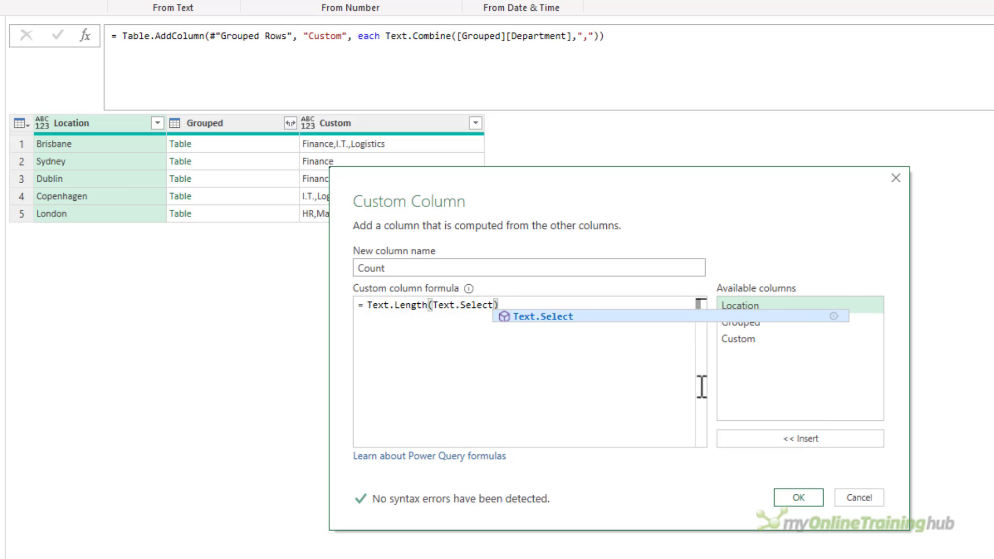
type("()")
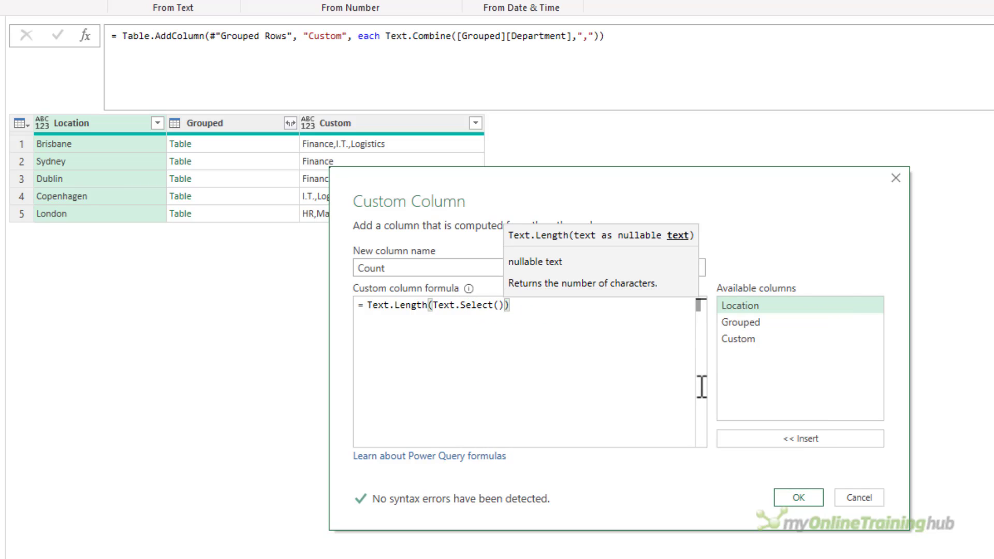
key("Left")
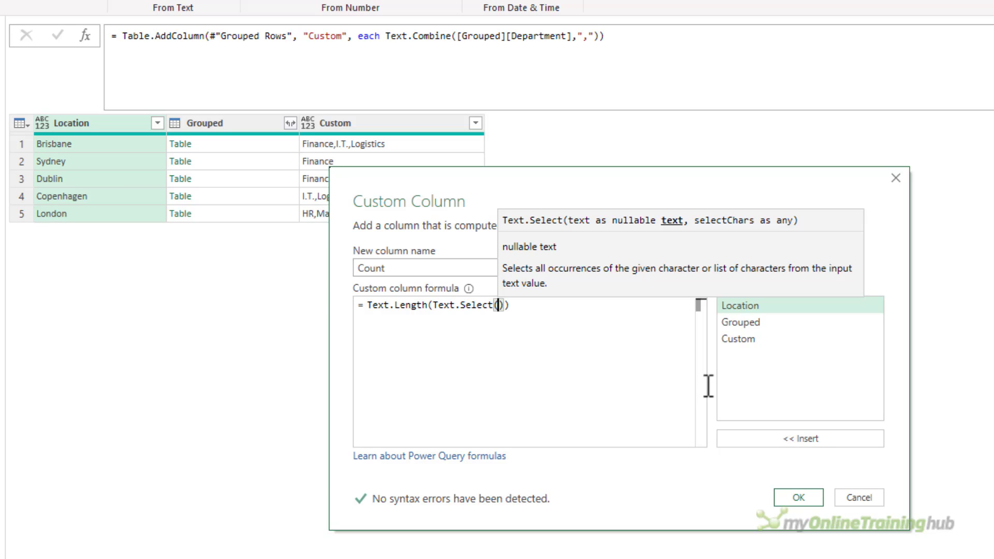
double_click(736, 338)
type(", \",\"")
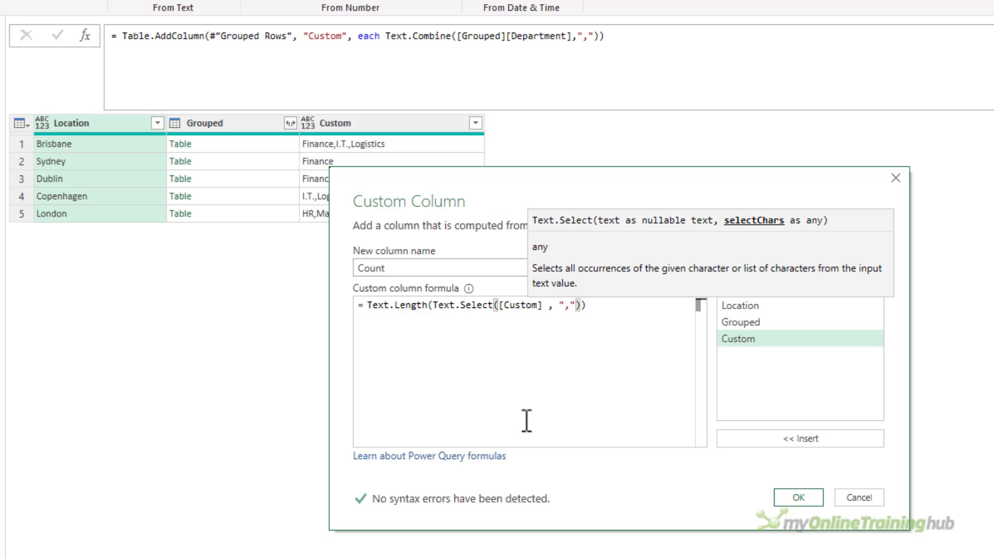
left_click(792, 502)
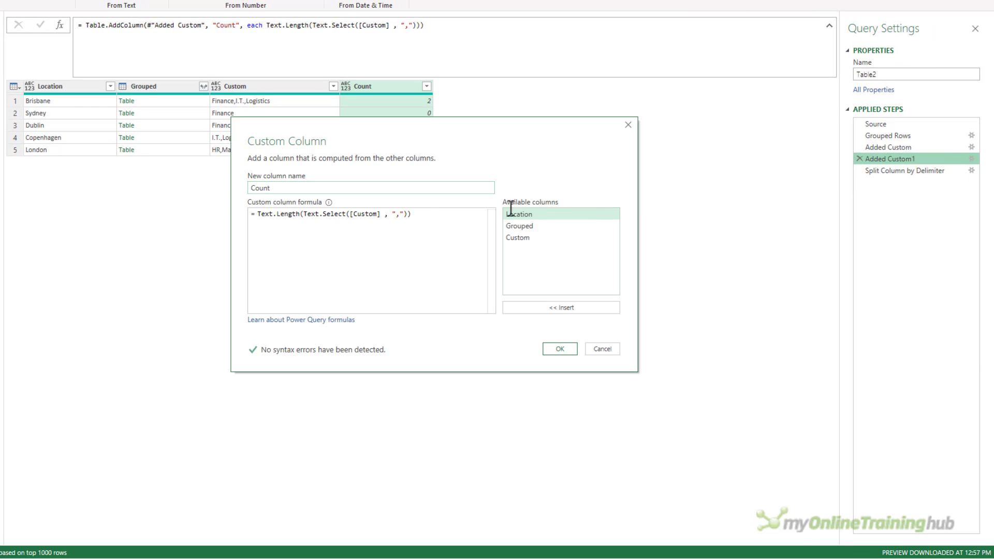
- Edit the Count column's formula to add + 1 after the Text.Length expression
left_click(592, 299)
type("+ 1")
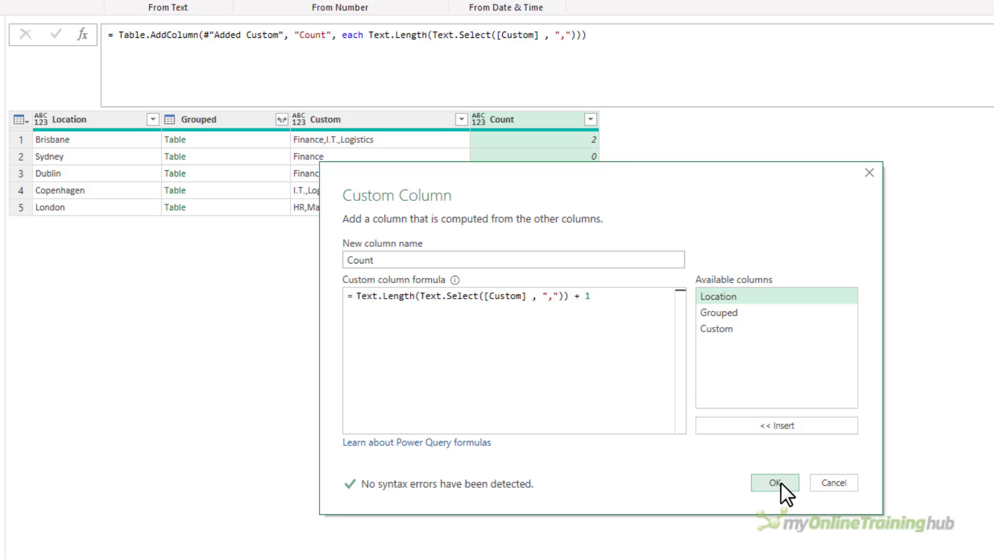
left_click(779, 483)
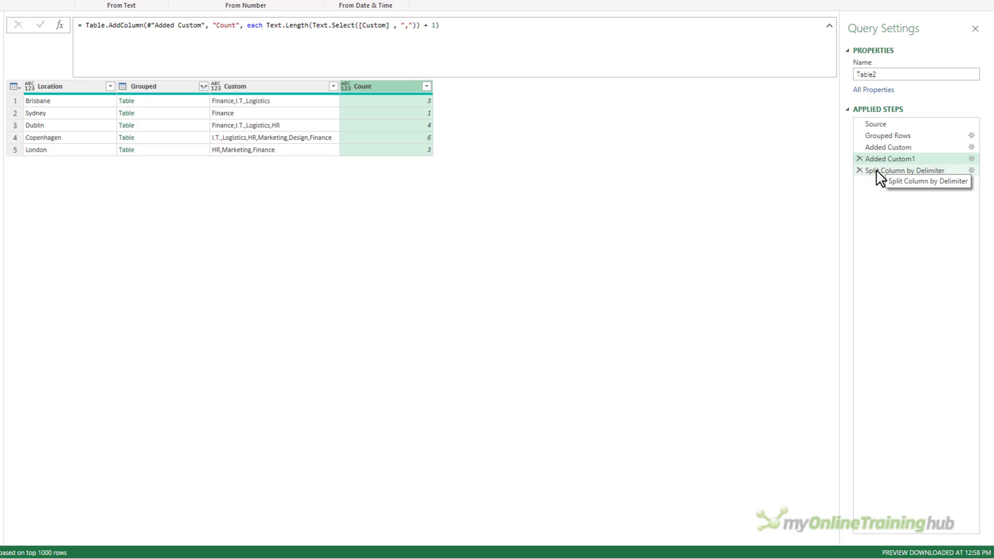
- In the Split Column by Delimiter formula, replace the hard-coded {"Custom.1", "Custom.2"} list with an empty List.Max() call
left_click(877, 171)
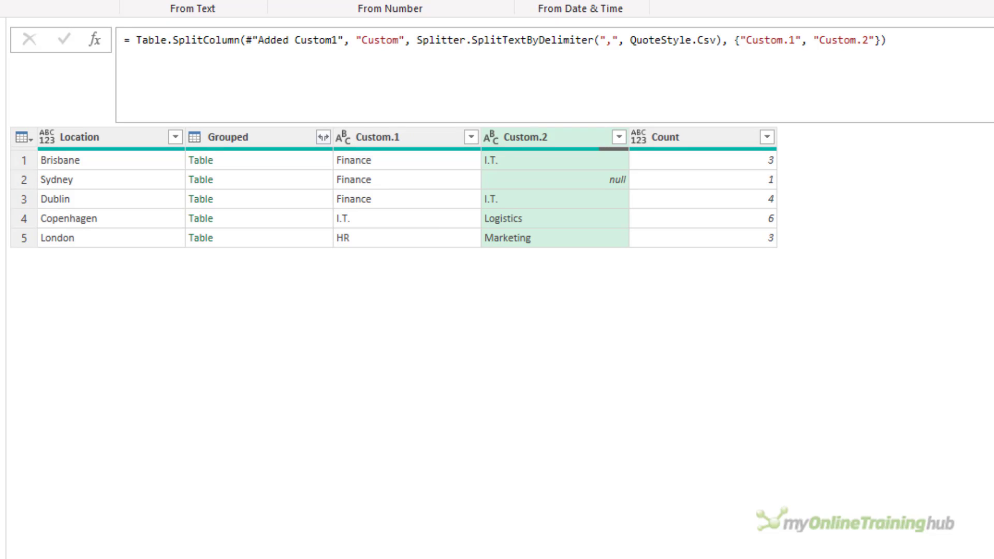
left_click(739, 41)
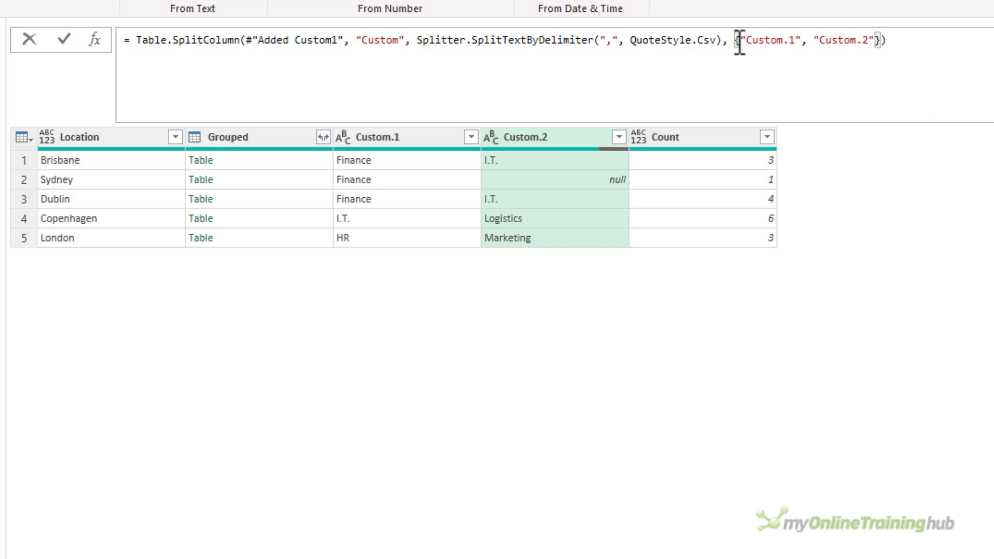
key("shift+Right")
key("shift+Right")
key("shift+Right")
key("shift+Right")
key("shift+Right")
key("shift+Right")
key("shift+Right")
key("shift+Right")
key("shift+Right")
key("shift+Right")
key("shift+Right")
key("shift+Right")
key("shift+Right")
key("shift+Right")
key("shift+Right")
key("shift+Right")
key("shift+Right")
key("shift+Right")
key("shift+Right")
key("shift+Right")
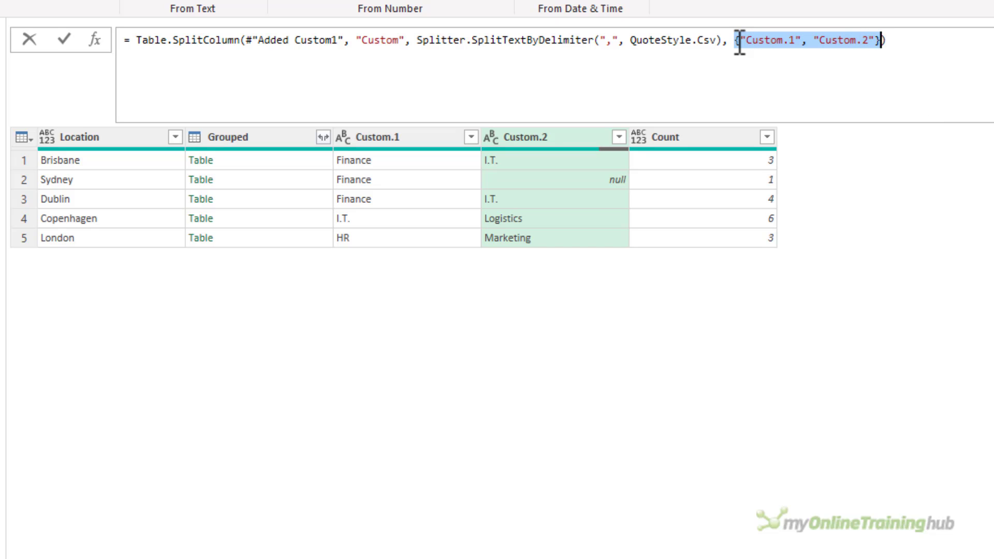
key("Delete")
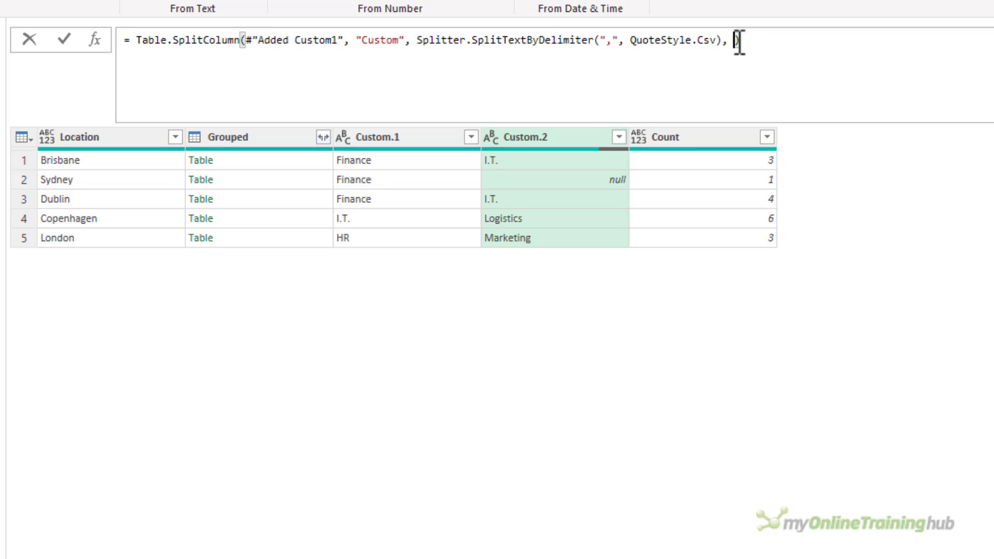
type("List.")
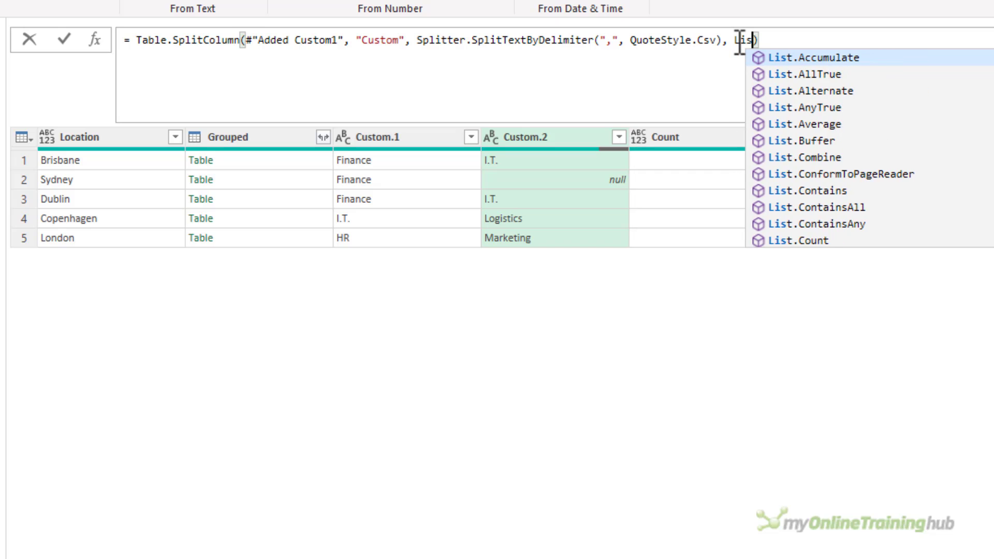
type("Max(")
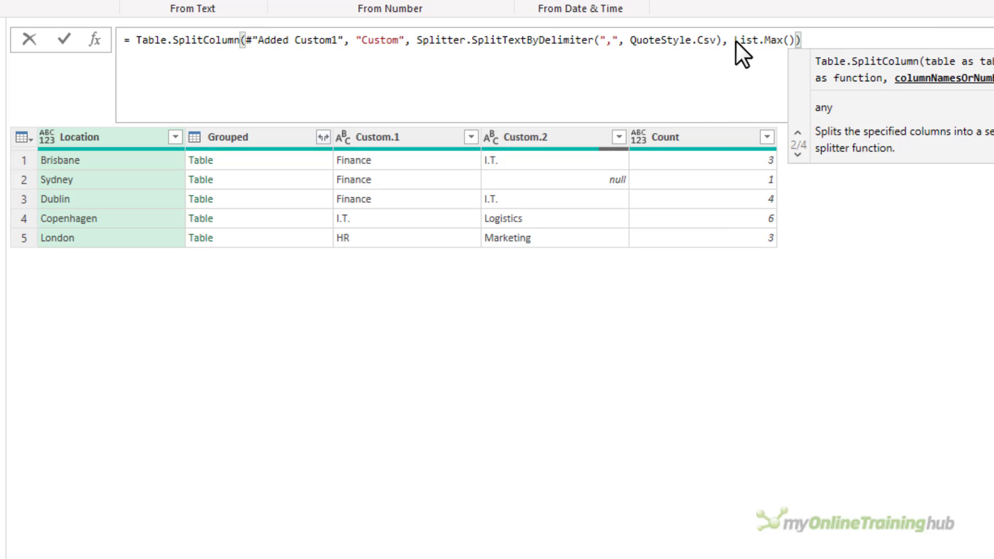
key("Left")
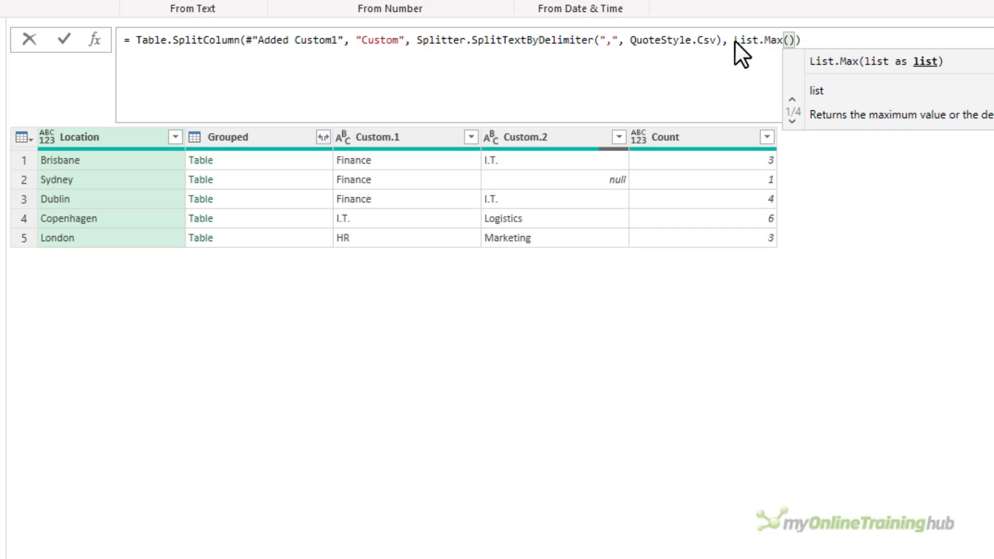
- Fill the List.Max() argument with #"Added Custom1"[Count], copying the step name from the same formula, and commit the formula
left_click(249, 40)
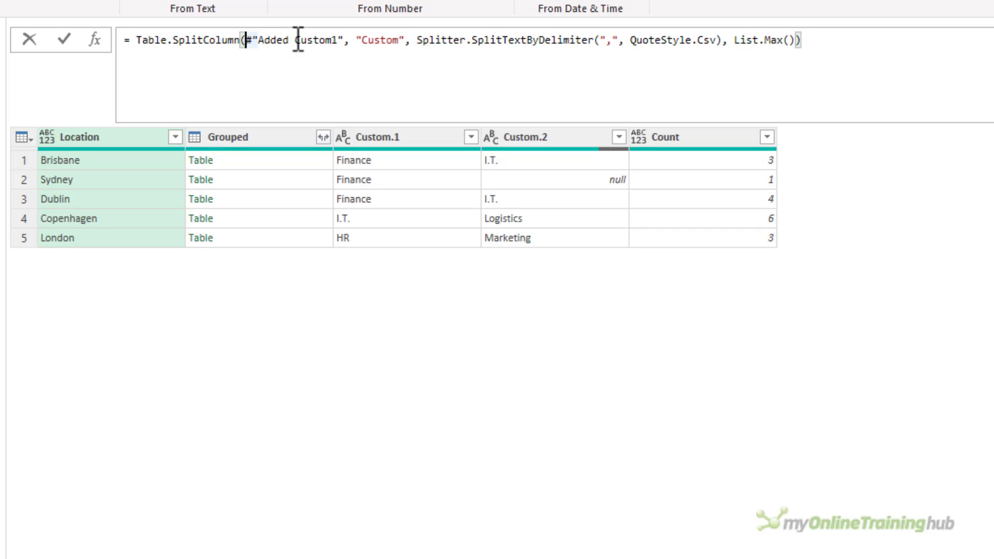
left_click(345, 40, "shift")
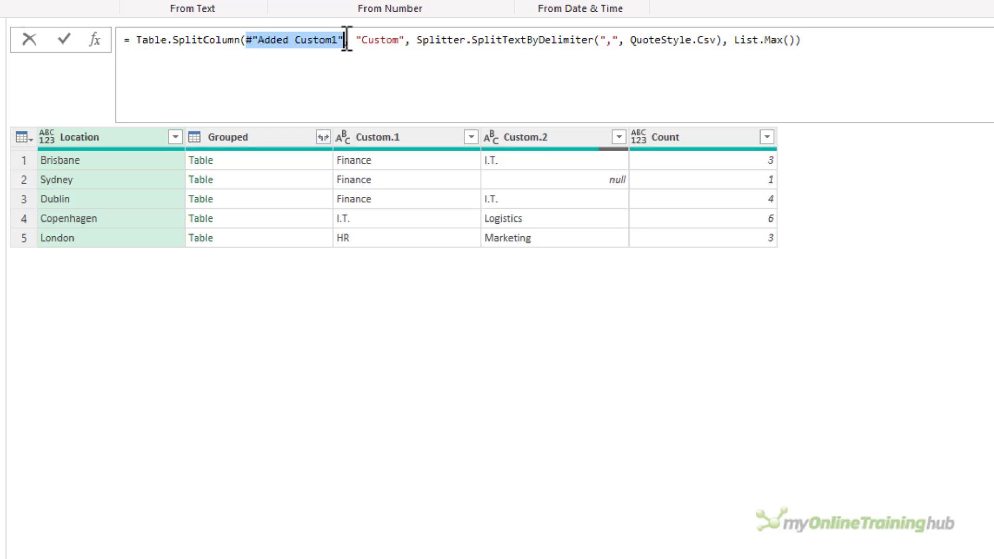
key("ctrl+c")
left_click(792, 40)
key("ctrl+v")
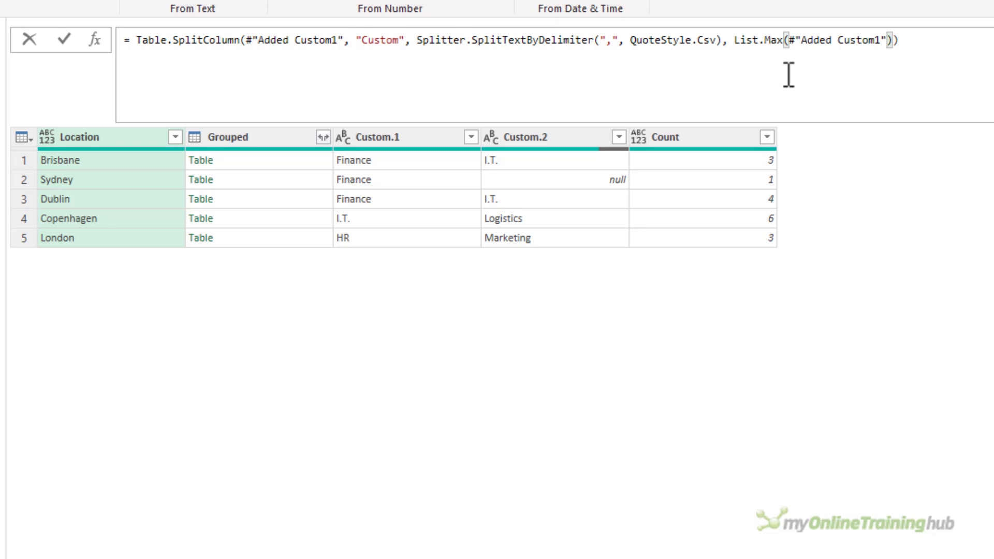
type("[")
type("Co")
type("unt")
key("Return")
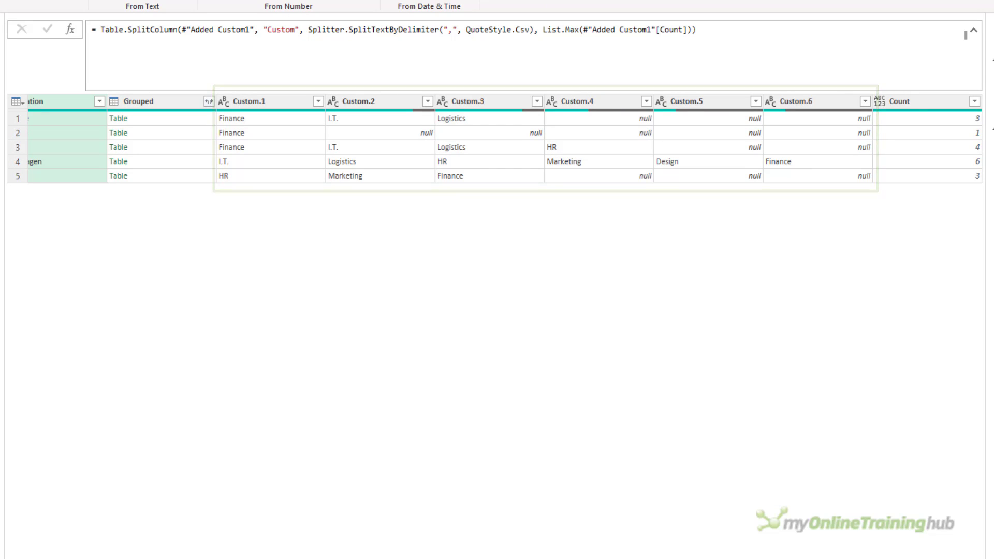
- Remove the Count and Grouped columns from the split table
left_click(901, 100)
key("Delete")
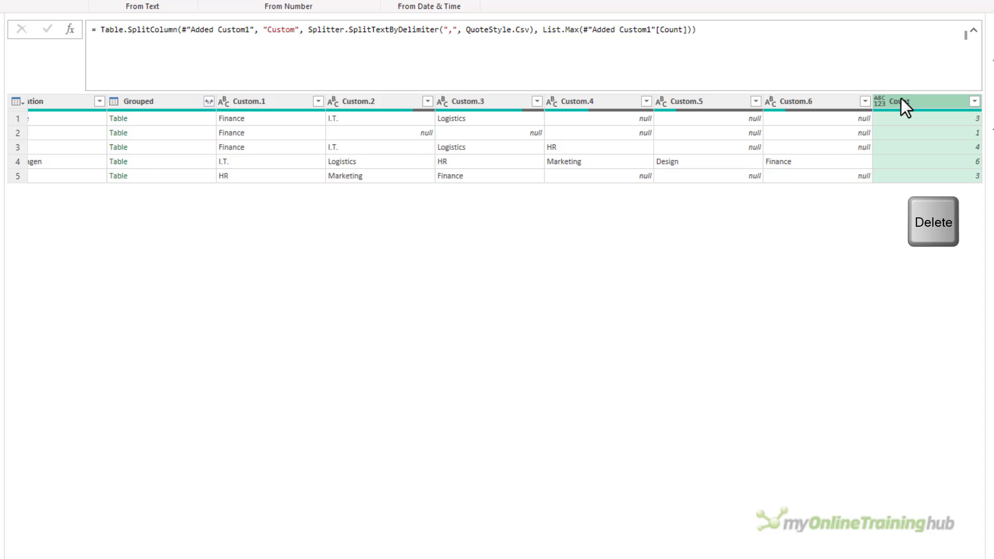
left_click(174, 104)
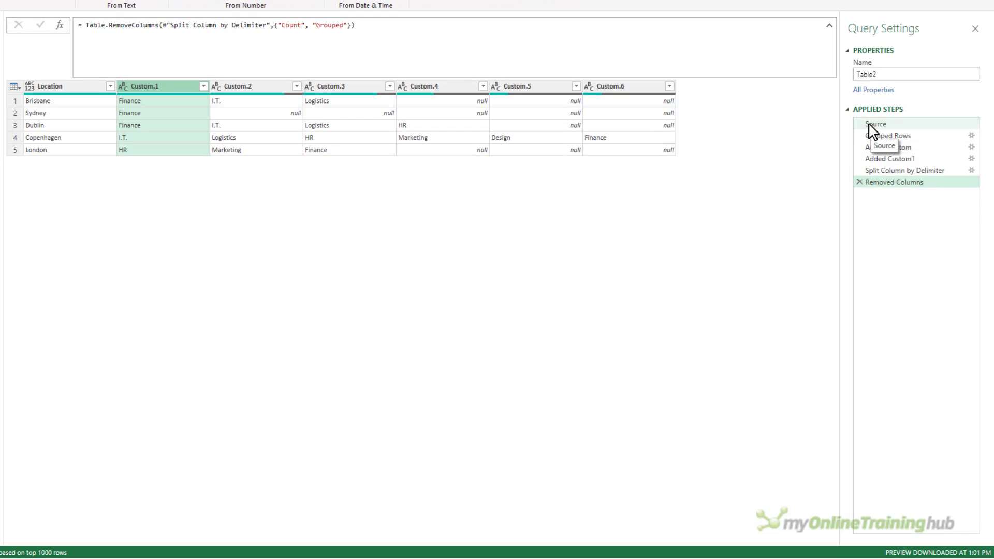
- Review the result of each applied step in Table2 in order, from Source through Removed Columns
left_click(873, 132)
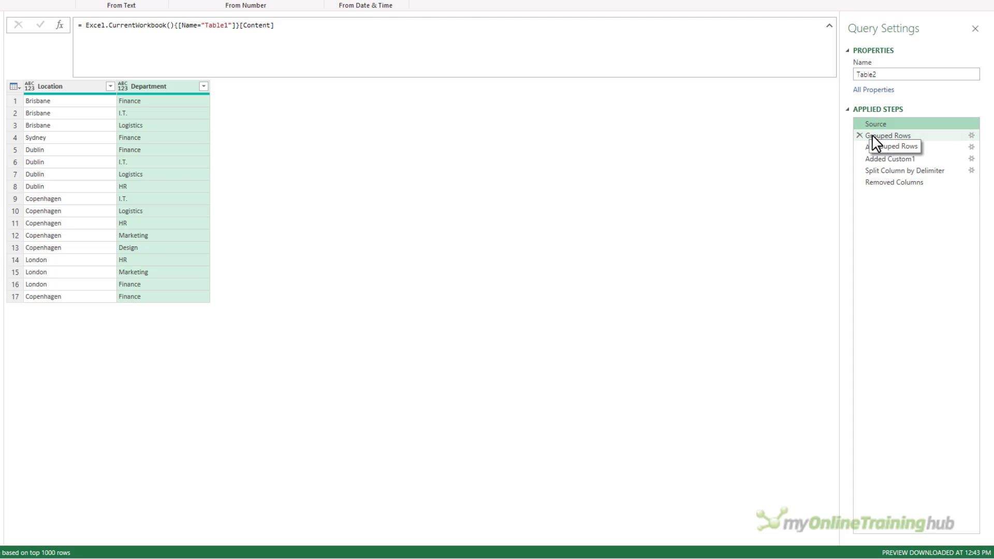
left_click(873, 137)
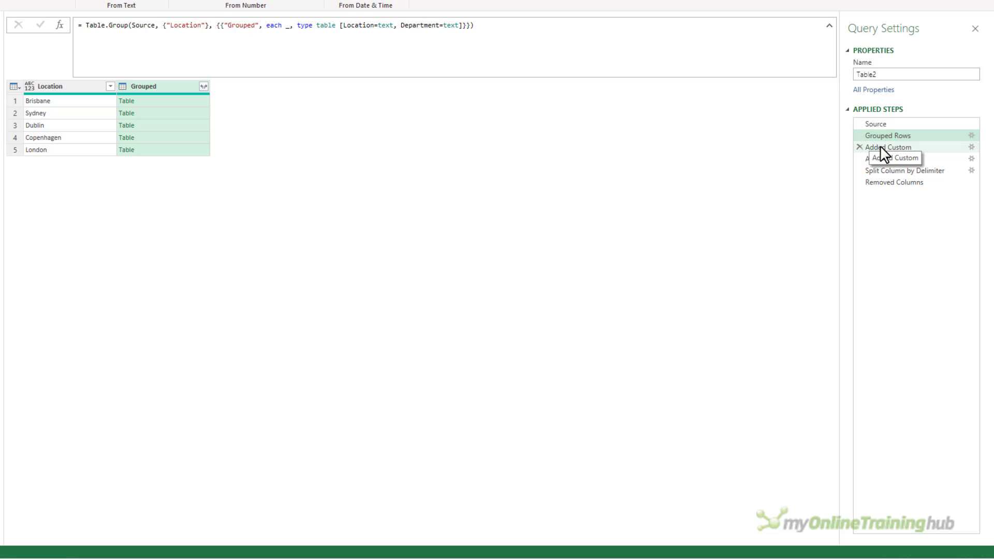
left_click(883, 150)
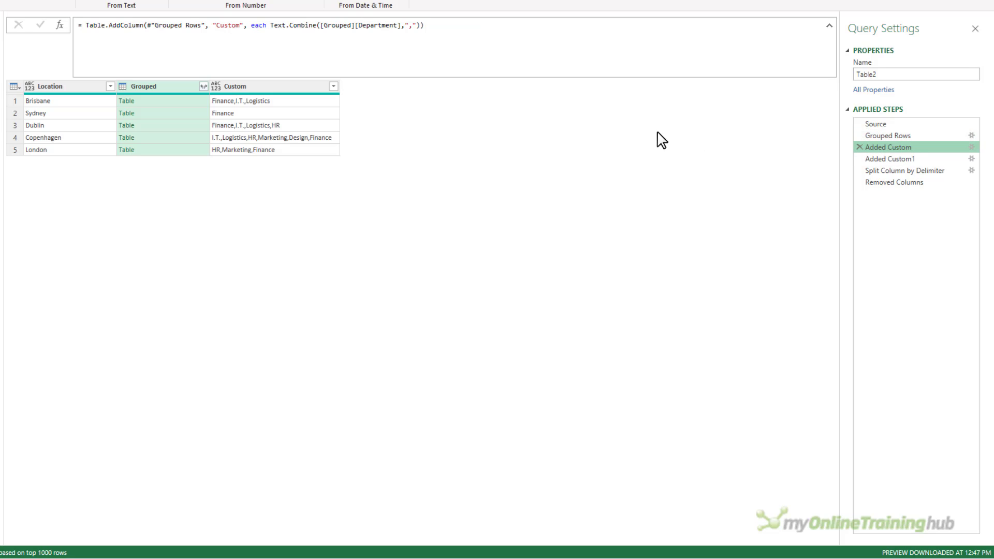
left_click(184, 100)
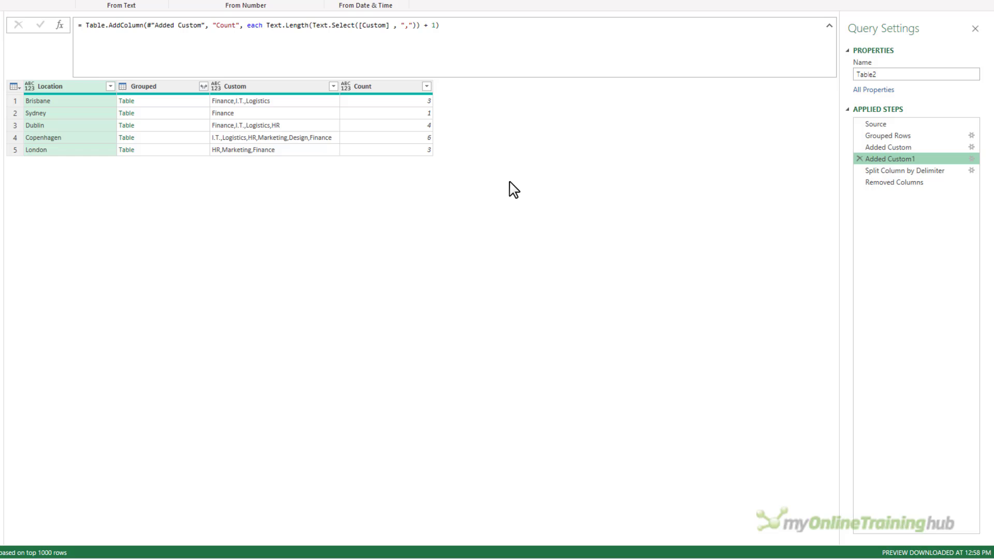
left_click(867, 173)
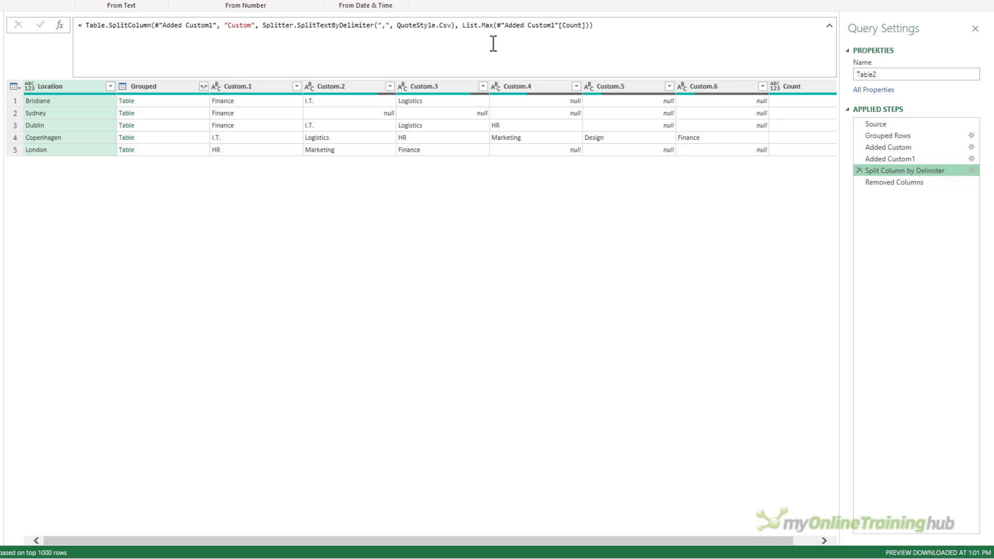
left_click(862, 183)
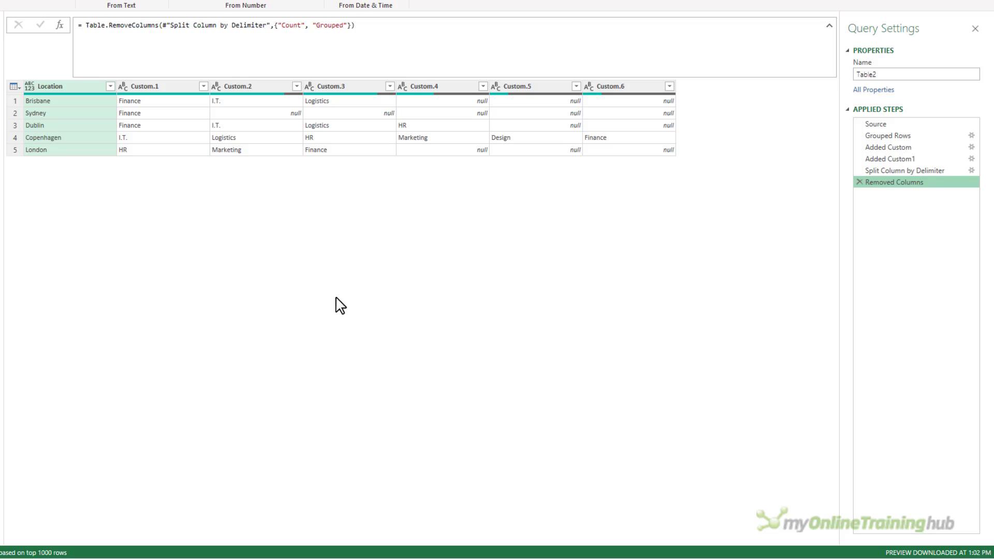